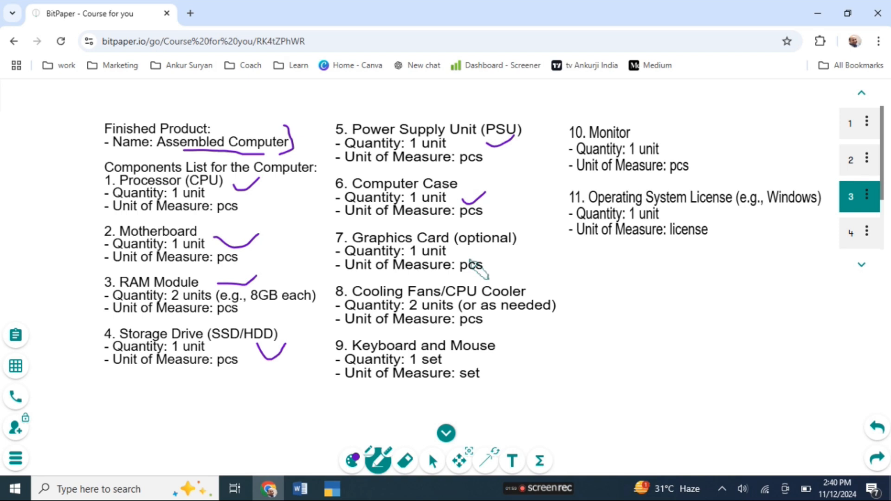
- Draw tick marks beside the graphics card, cooling fans, keyboard and mouse, monitor, and operating system license entries
{"action": "left_click_drag", "start_coordinate": [471, 252], "coordinate": [489, 249]}
{"action": "left_click_drag", "start_coordinate": [499, 319], "coordinate": [519, 309]}
{"action": "left_click_drag", "start_coordinate": [476, 356], "coordinate": [508, 352]}
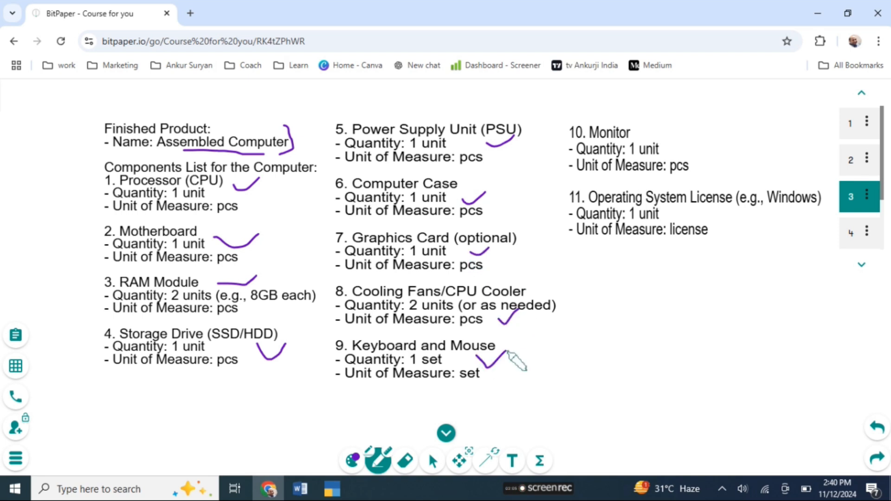
{"action": "left_click_drag", "start_coordinate": [680, 130], "coordinate": [728, 124]}
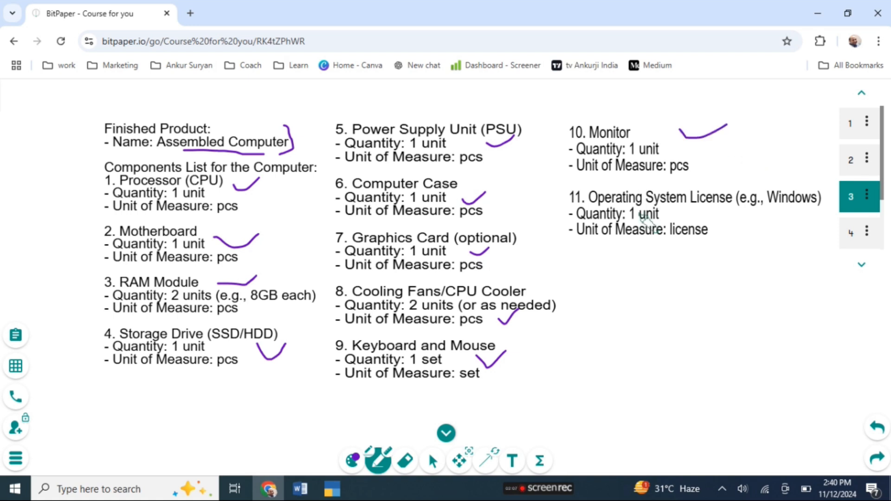
{"action": "left_click_drag", "start_coordinate": [739, 222], "coordinate": [764, 223]}
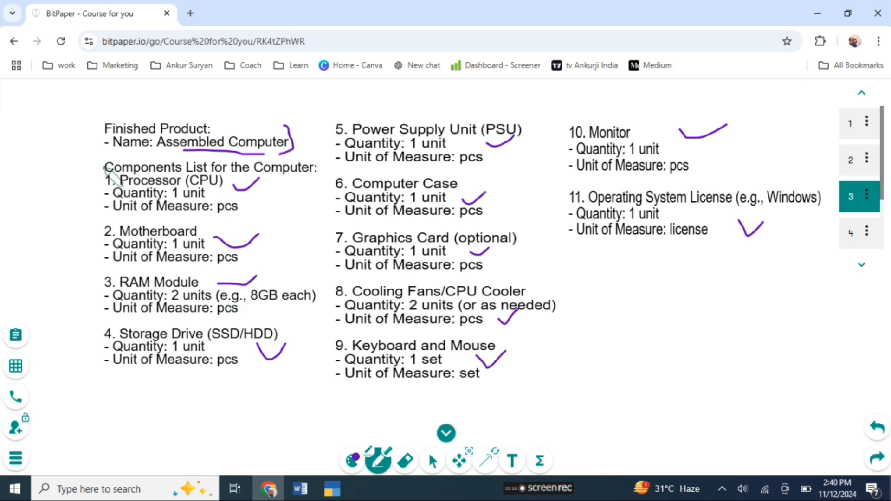
- Draw a large bracket along the left side of each of the three component list columns
{"action": "mouse_move", "coordinate": [104, 166]}
{"action": "left_mouse_down"}
{"action": "mouse_move", "coordinate": [78, 243]}
{"action": "mouse_move", "coordinate": [93, 370]}
{"action": "left_mouse_up"}
{"action": "left_click_drag", "start_coordinate": [338, 111], "coordinate": [337, 370]}
{"action": "left_click_drag", "start_coordinate": [552, 111], "coordinate": [594, 239]}
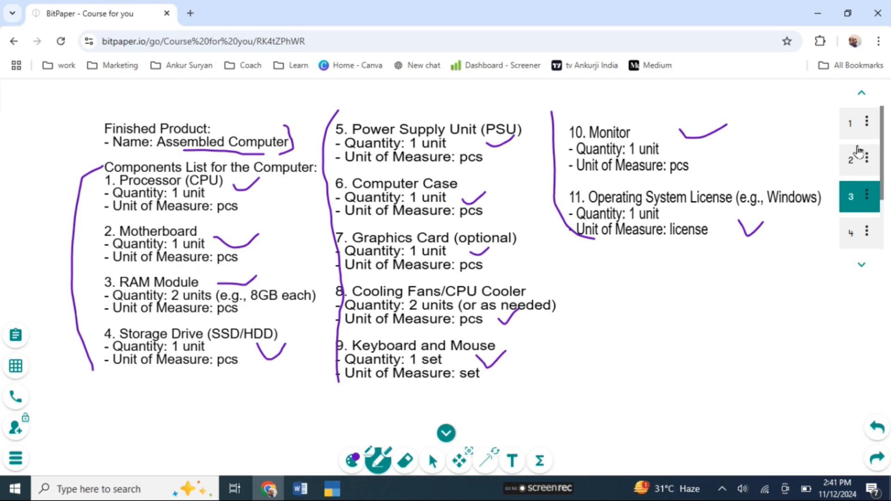
- Go to page 1 of the whiteboard and draw a bracket and two arrows beside the BOM (Bill of Materials) line
{"action": "left_click", "coordinate": [851, 123]}
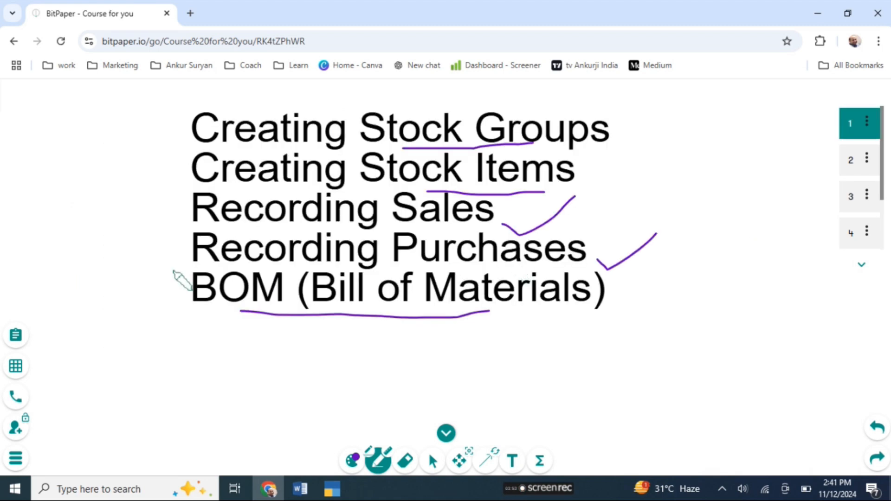
{"action": "left_click_drag", "start_coordinate": [173, 270], "coordinate": [167, 324]}
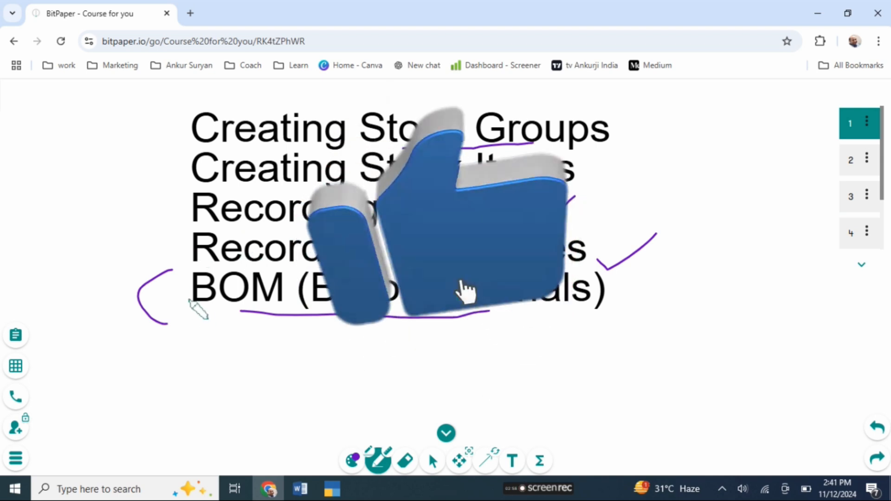
{"action": "mouse_move", "coordinate": [185, 297]}
{"action": "left_mouse_down"}
{"action": "mouse_move", "coordinate": [241, 365]}
{"action": "mouse_move", "coordinate": [234, 381]}
{"action": "left_mouse_up"}
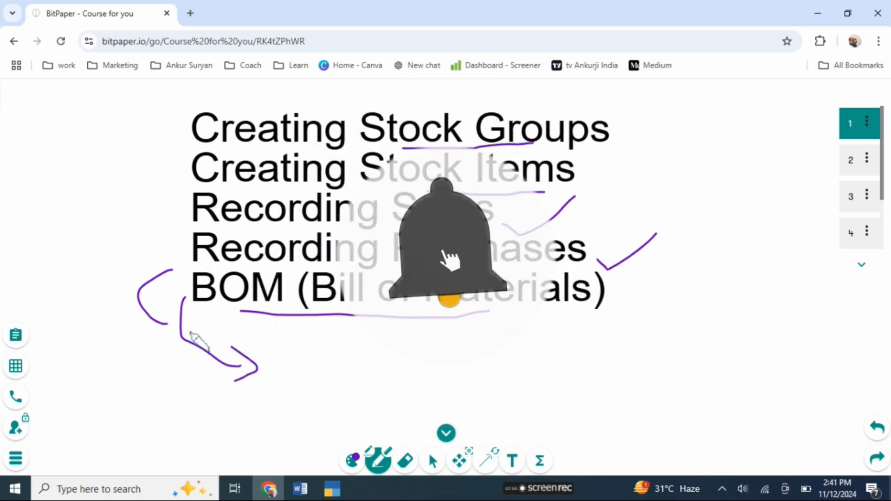
{"action": "mouse_move", "coordinate": [185, 335]}
{"action": "left_mouse_down"}
{"action": "mouse_move", "coordinate": [121, 254]}
{"action": "mouse_move", "coordinate": [174, 226]}
{"action": "mouse_move", "coordinate": [170, 236]}
{"action": "left_mouse_up"}
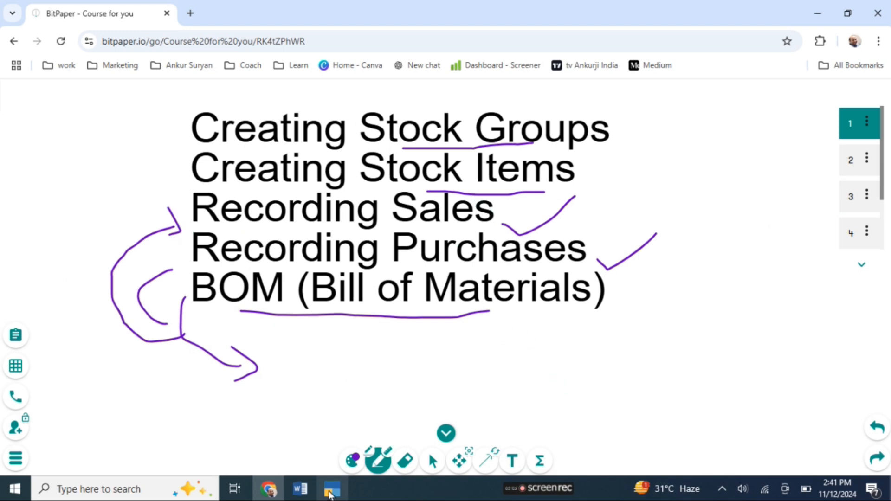
- Switch to TallyPrime and open the creation form for a new stock group
{"action": "left_click", "coordinate": [330, 491]}
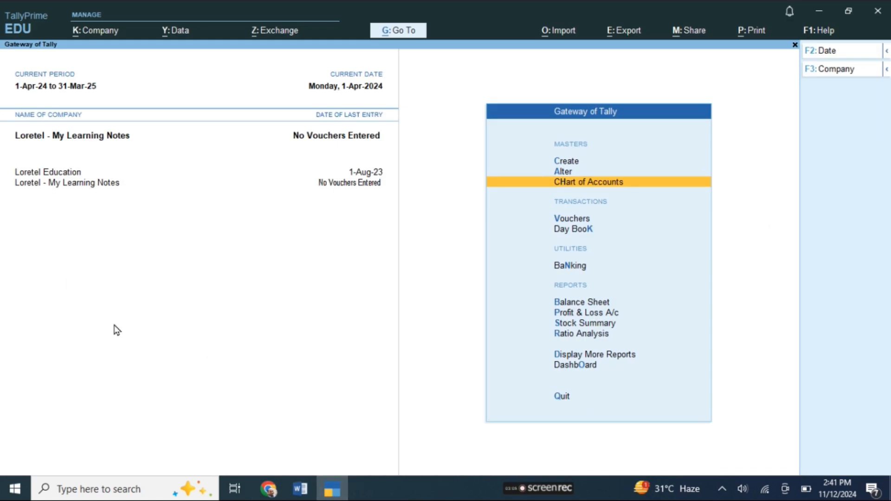
{"action": "key", "text": "alt+Tab"}
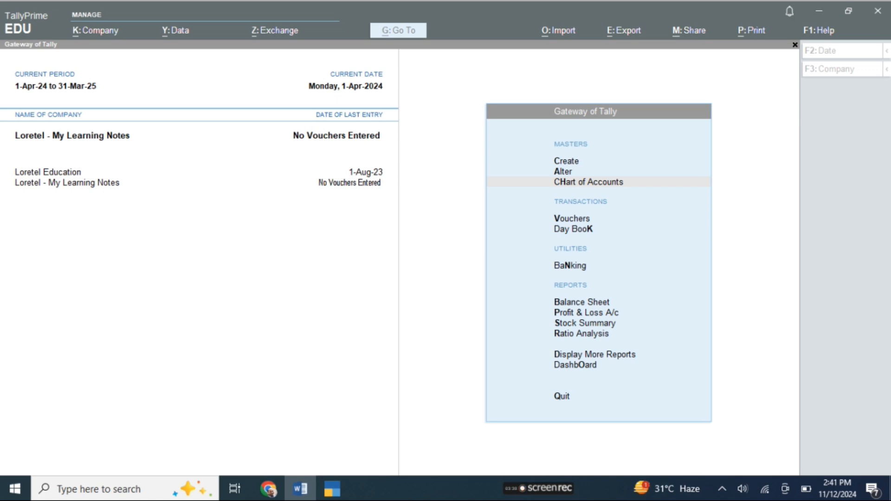
{"action": "left_click", "coordinate": [95, 353]}
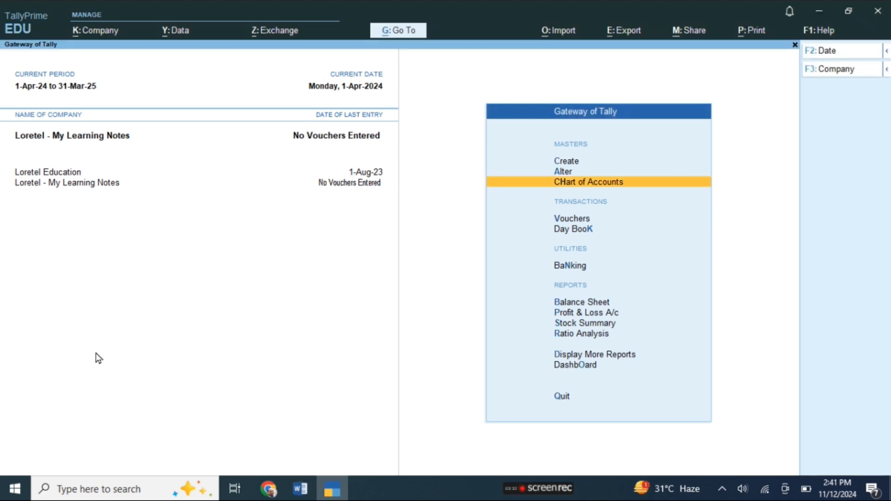
{"action": "key", "text": "Up"}
{"action": "key", "text": "Up"}
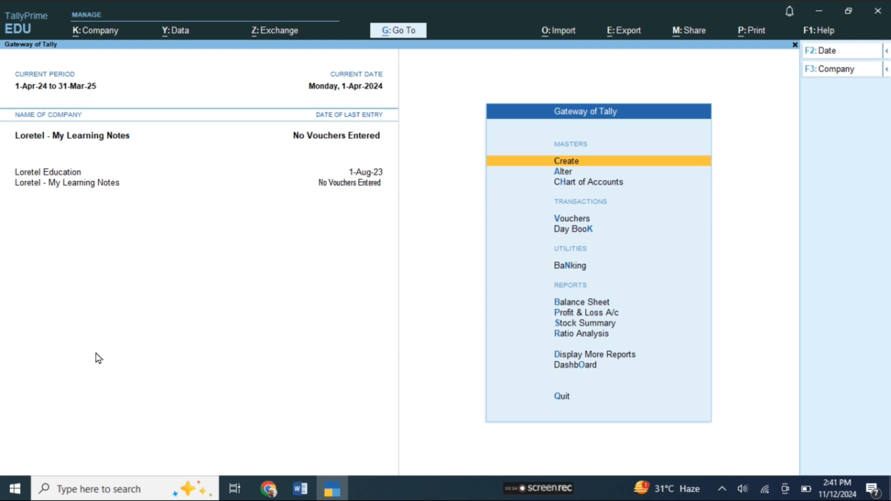
{"action": "key", "text": "Return"}
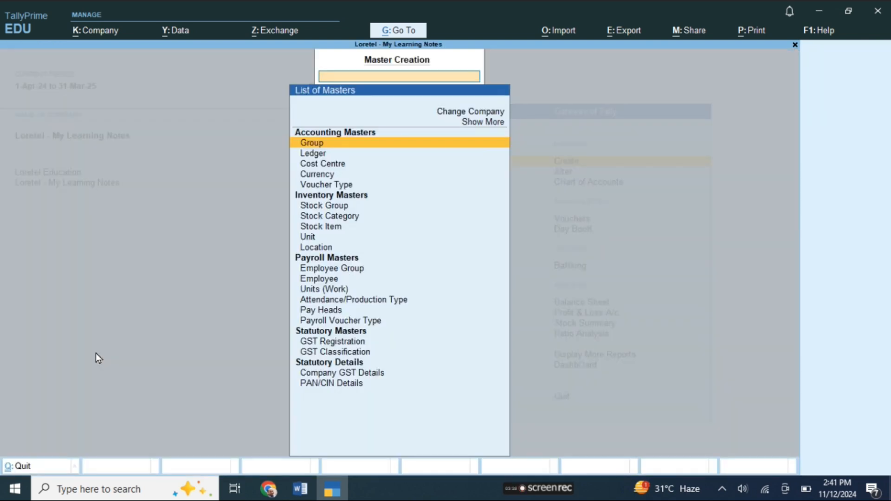
{"action": "key", "text": "Up"}
{"action": "key", "text": "Up"}
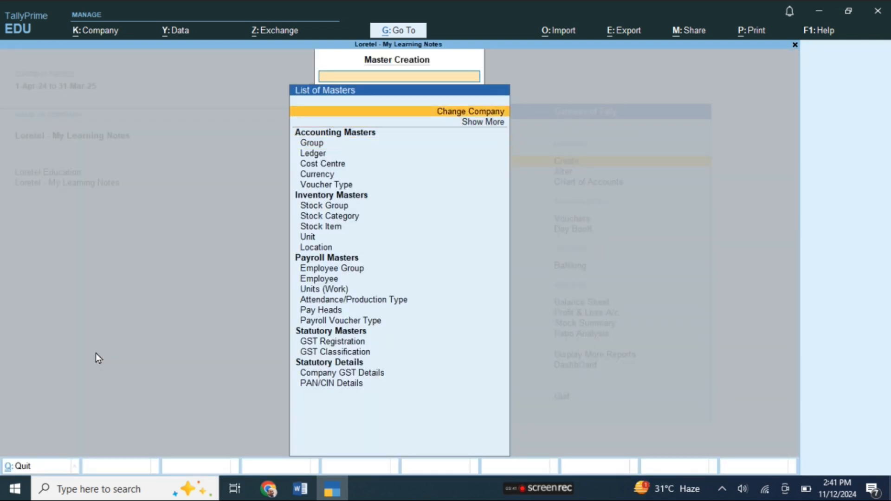
{"action": "key", "text": "Down"}
{"action": "key", "text": "Down"}
{"action": "key", "text": "Down"}
{"action": "key", "text": "Down"}
{"action": "key", "text": "Down"}
{"action": "key", "text": "Down"}
{"action": "key", "text": "Down"}
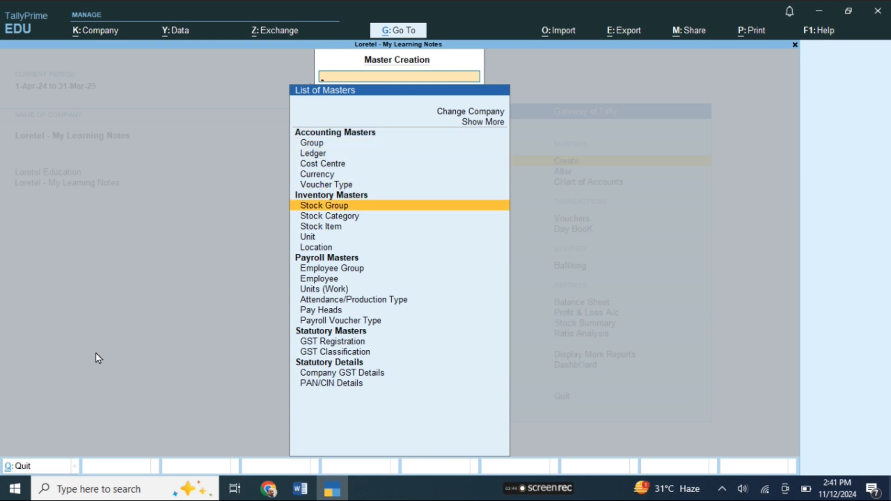
{"action": "key", "text": "Return"}
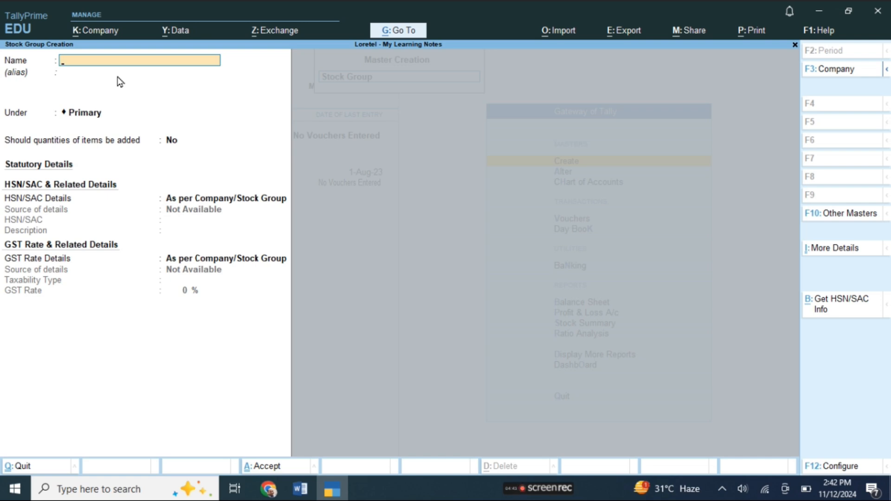
- Name the stock group Finished, keeping it under Primary, quantities not added, and HSN/SAC details as per Company/Stock Group
{"action": "type", "text": "Finished I"}
{"action": "key", "text": "BackSpace"}
{"action": "key", "text": "BackSpace"}
{"action": "key", "text": "BackSpace"}
{"action": "key", "text": "Return"}
{"action": "key", "text": "Return"}
{"action": "key", "text": "Return"}
{"action": "key", "text": "Return"}
{"action": "key", "text": "Return"}
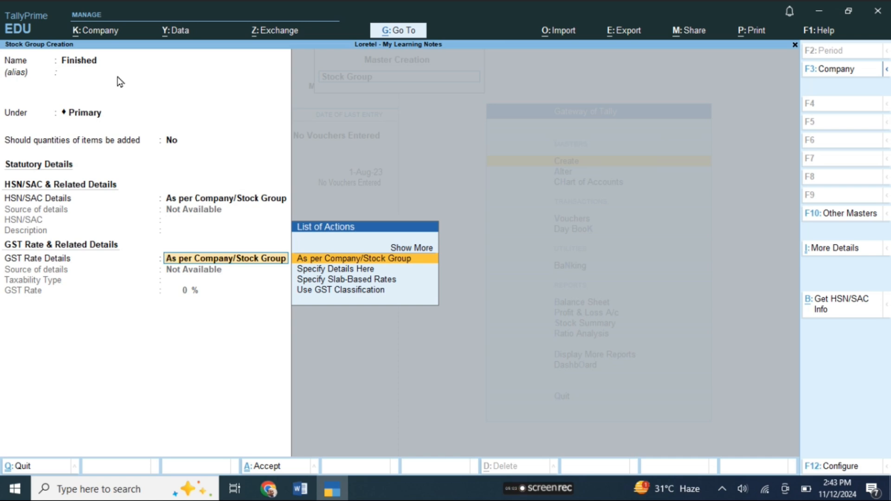
{"action": "key", "text": "Return"}
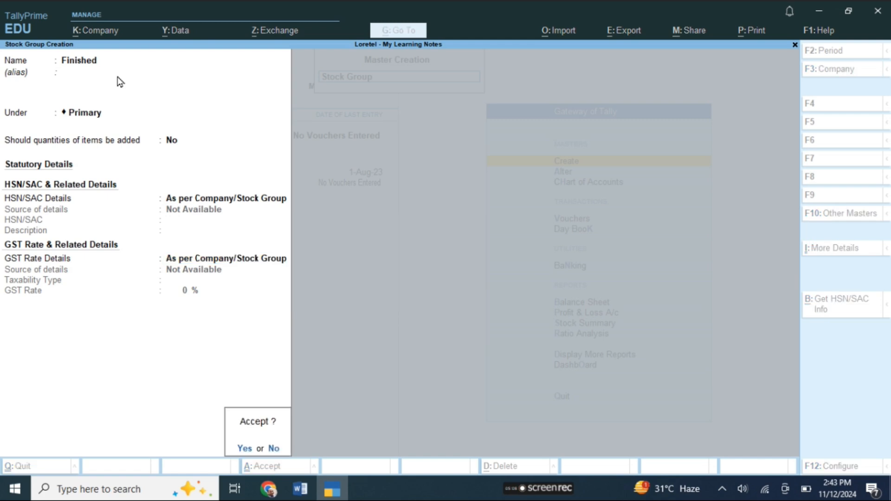
- Return to the GST rate details of Finished, specify them here as Taxable at 18%, and save the group
{"action": "key", "text": "n"}
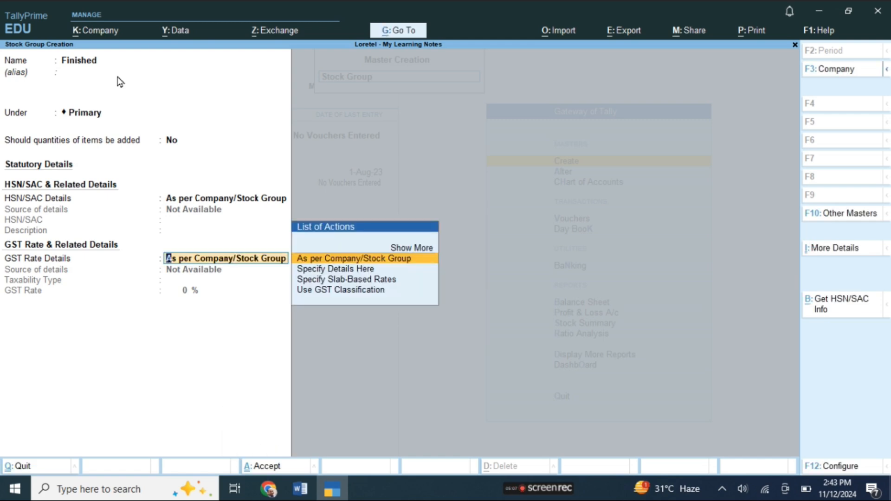
{"action": "key", "text": "Down"}
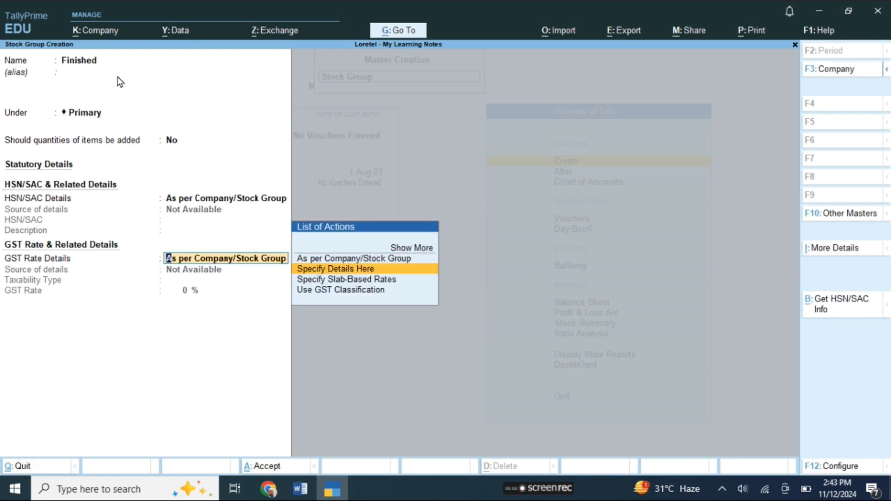
{"action": "key", "text": "Return"}
{"action": "key", "text": "Return"}
{"action": "type", "text": "18"}
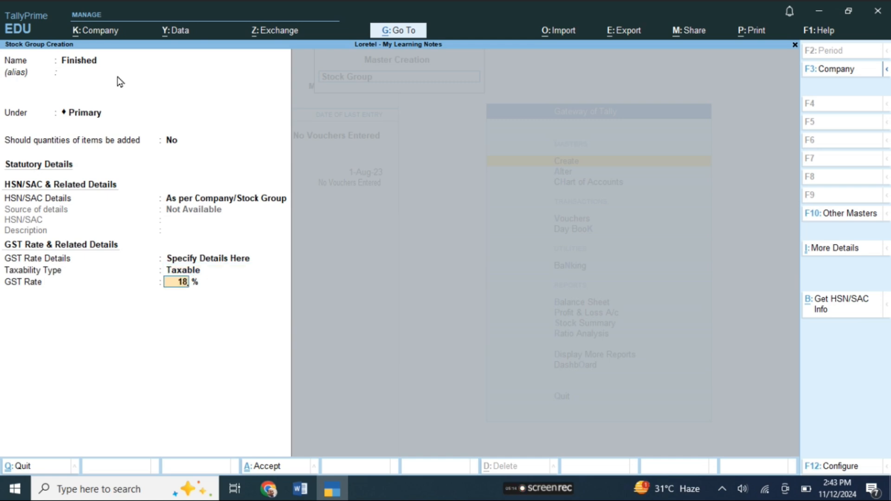
{"action": "key", "text": "Return"}
{"action": "key", "text": "Return"}
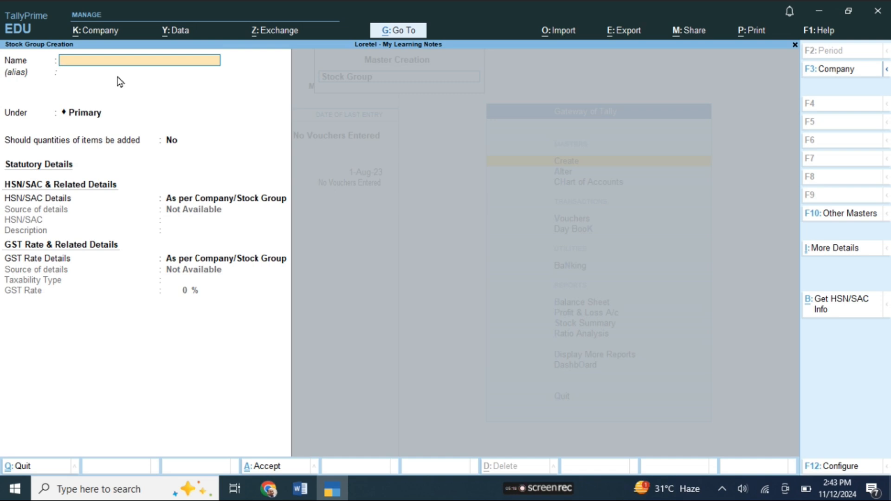
- Name a second stock group Components, keeping it under Primary with item quantities not added
{"action": "type", "text": "Components"}
{"action": "key", "text": "Return"}
{"action": "key", "text": "Return"}
{"action": "key", "text": "Return"}
{"action": "key", "text": "Return"}
{"action": "key", "text": "Return"}
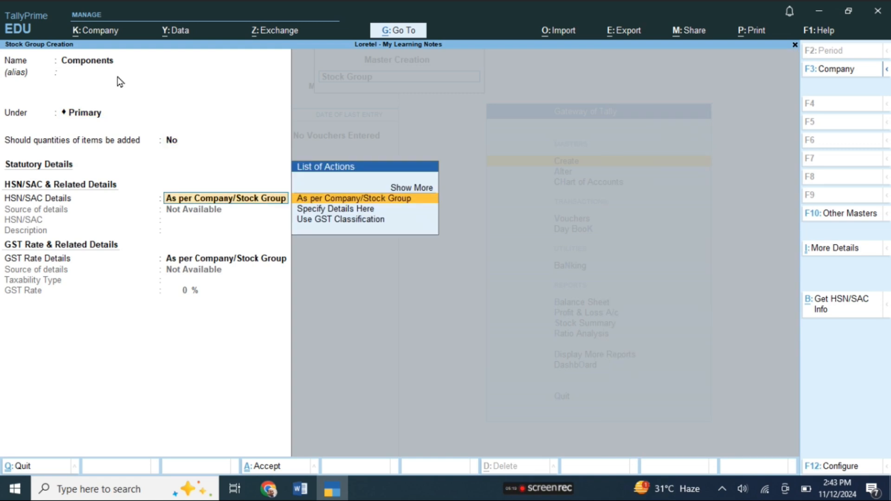
- Specify the GST rate details of Components here as Taxable at 18%, save the group, and return to the Gateway of Tally
{"action": "key", "text": "Down"}
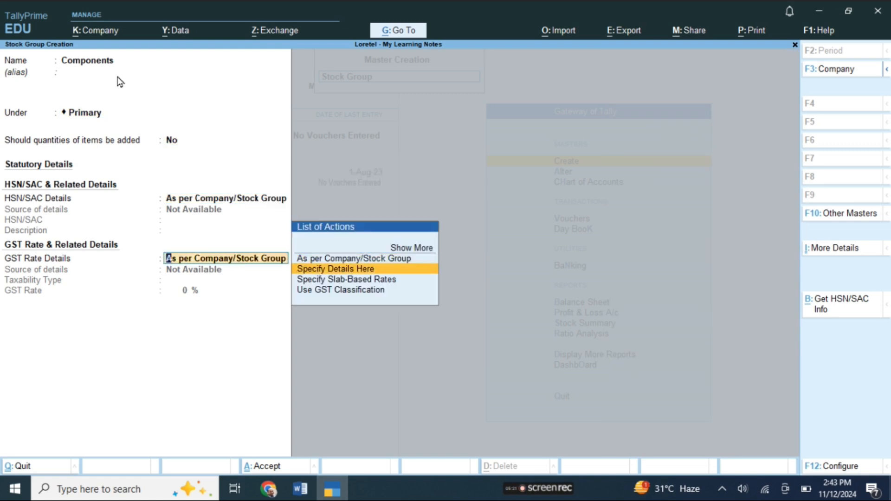
{"action": "key", "text": "Return"}
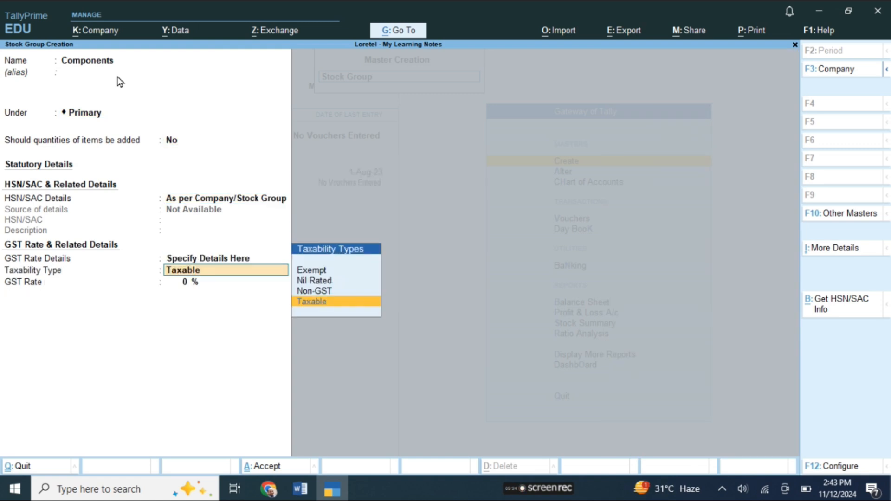
{"action": "key", "text": "Return"}
{"action": "type", "text": "18"}
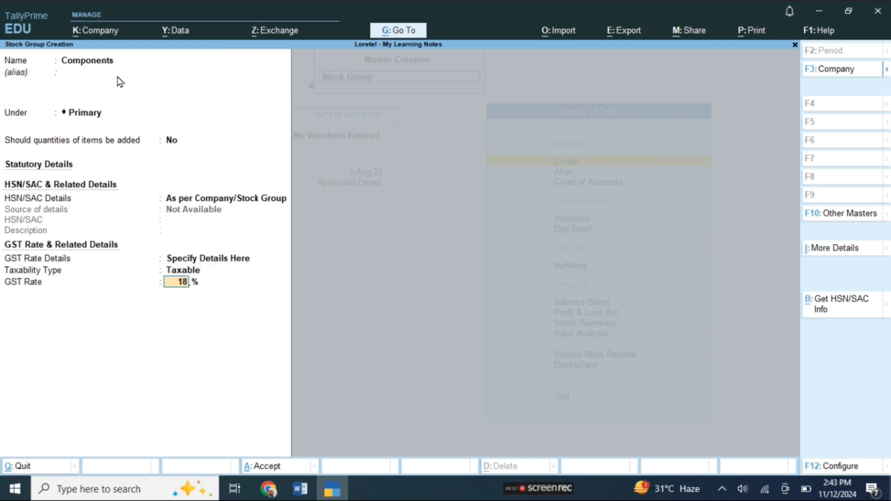
{"action": "key", "text": "Return"}
{"action": "key", "text": "Return"}
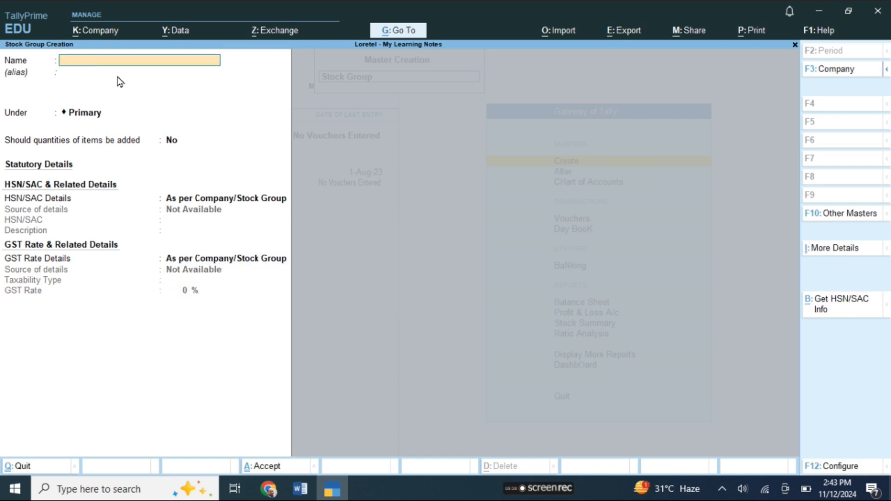
{"action": "key", "text": "Escape"}
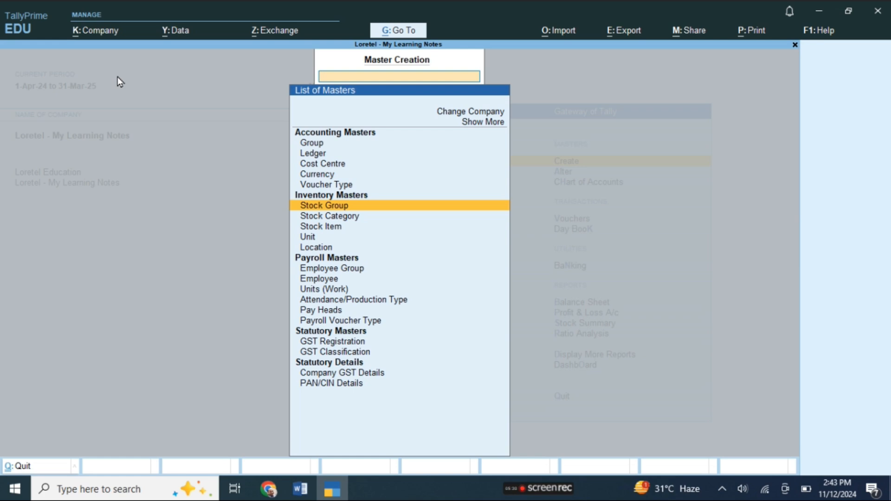
{"action": "key", "text": "Escape"}
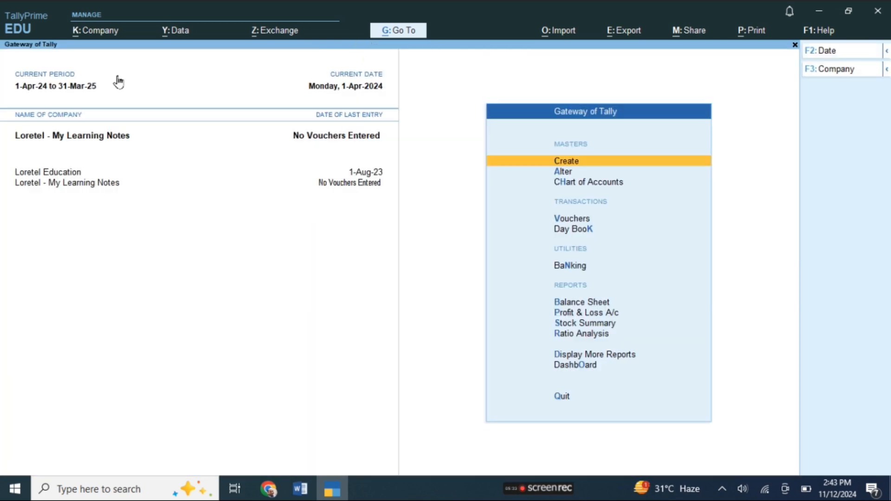
{"action": "key", "text": "Return"}
{"action": "key", "text": "Down"}
{"action": "key", "text": "Down"}
{"action": "key", "text": "Down"}
{"action": "key", "text": "Down"}
{"action": "key", "text": "Down"}
{"action": "key", "text": "Return"}
{"action": "key", "text": "Escape"}
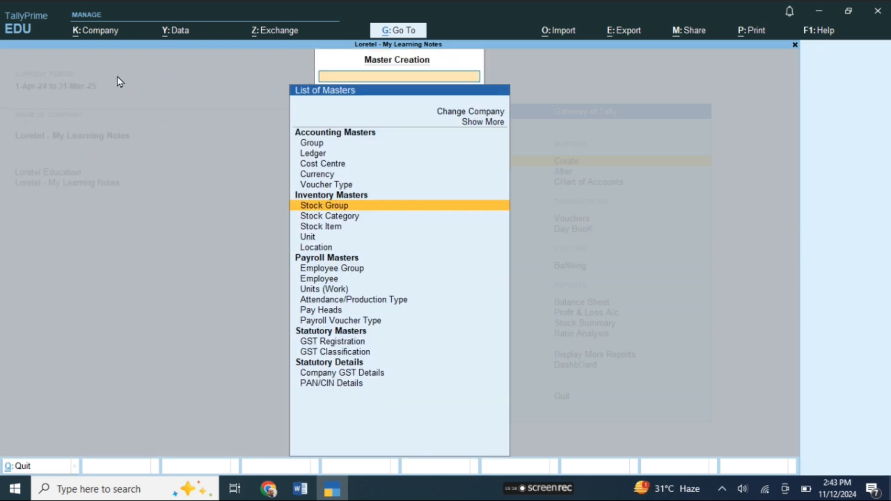
{"action": "key", "text": "Escape"}
- Open the list of stock groups in the Chart of Accounts, check the Components and Finished entries, and leave the list
{"action": "key", "text": "Down"}
{"action": "key", "text": "Down"}
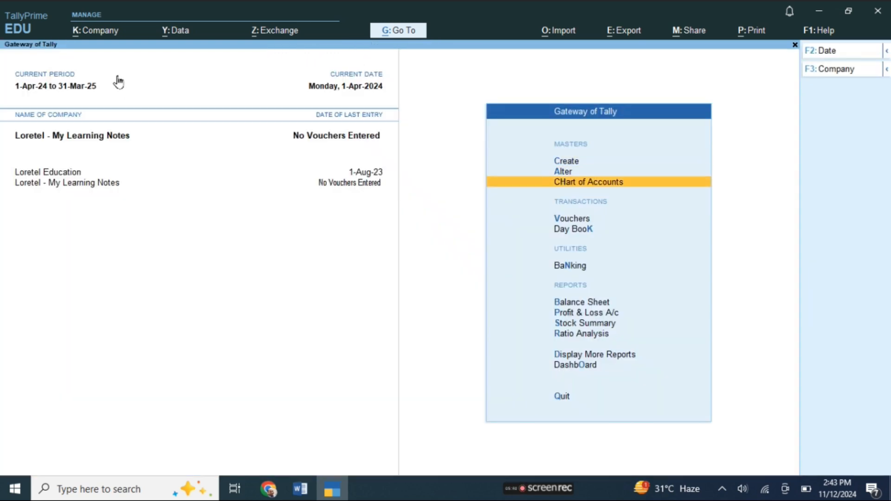
{"action": "key", "text": "Return"}
{"action": "key", "text": "Down"}
{"action": "key", "text": "Down"}
{"action": "key", "text": "Down"}
{"action": "key", "text": "Down"}
{"action": "key", "text": "Down"}
{"action": "key", "text": "Down"}
{"action": "key", "text": "Down"}
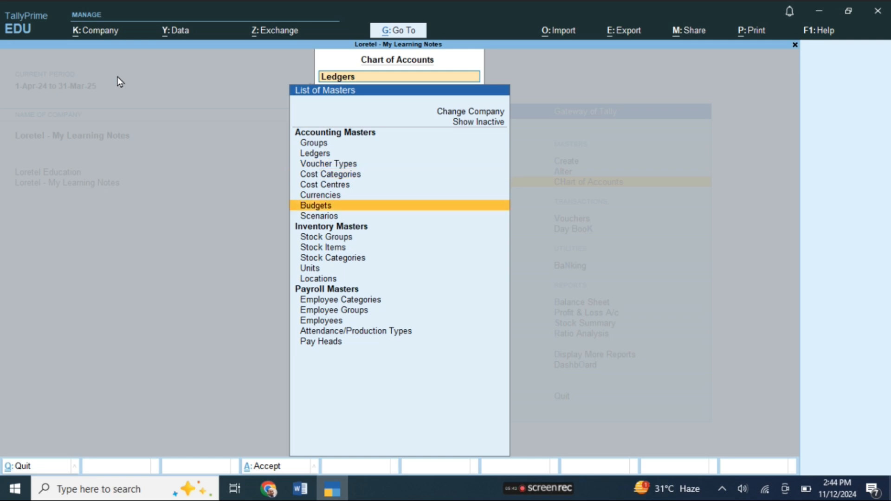
{"action": "key", "text": "Down"}
{"action": "key", "text": "Return"}
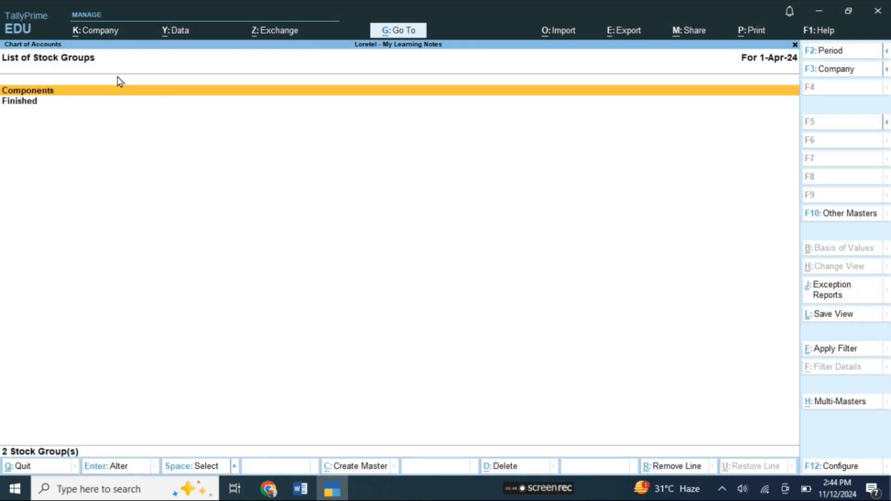
{"action": "key", "text": "Down"}
{"action": "key", "text": "Up"}
{"action": "key", "text": "Down"}
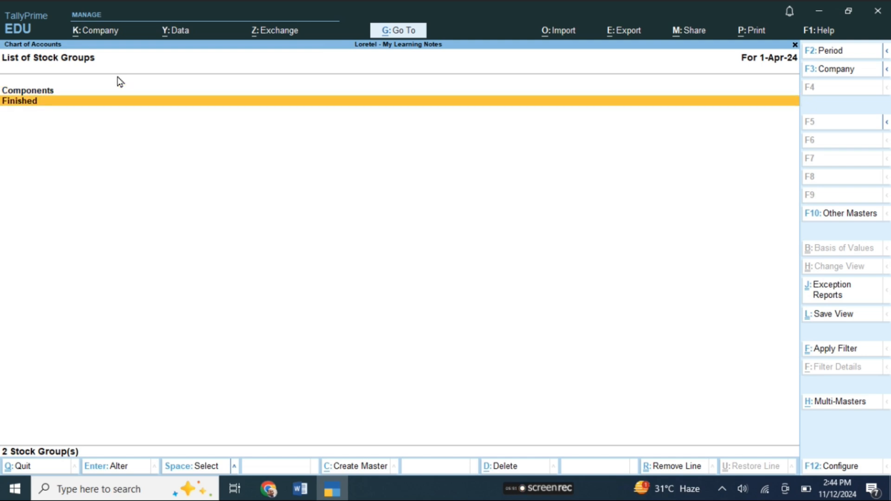
{"action": "key", "text": "Escape"}
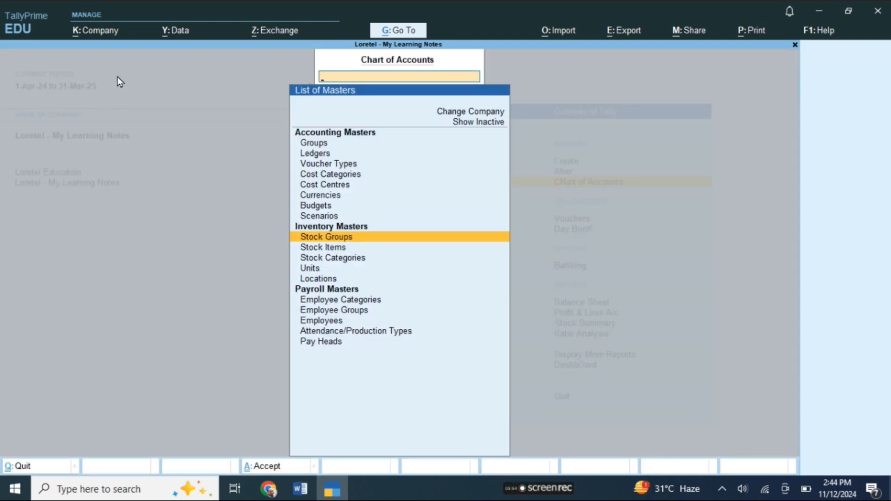
- Open the list of stock items in the Chart of Accounts, check its entries, and return to the Gateway of Tally
{"action": "key", "text": "Down"}
{"action": "key", "text": "Return"}
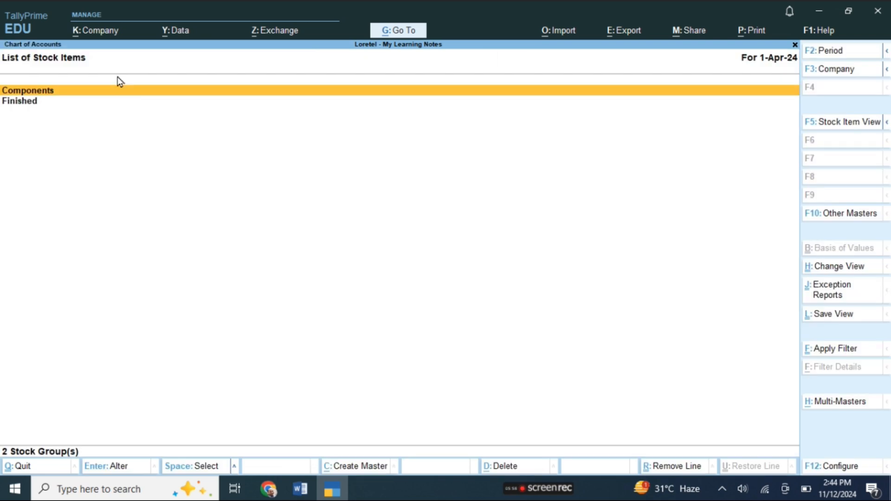
{"action": "key", "text": "Escape"}
{"action": "key", "text": "Escape"}
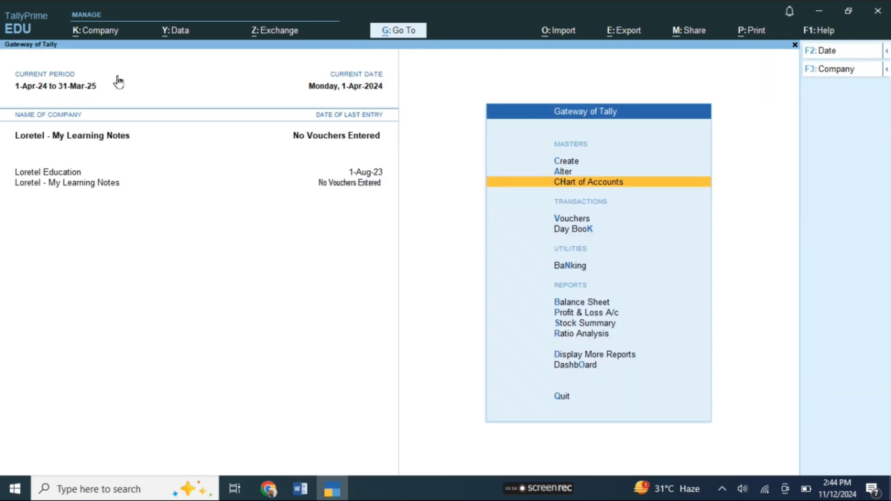
- Start creating a simple unit of measure and set its symbol to Nos
{"action": "key", "text": "Up"}
{"action": "key", "text": "Up"}
{"action": "key", "text": "Return"}
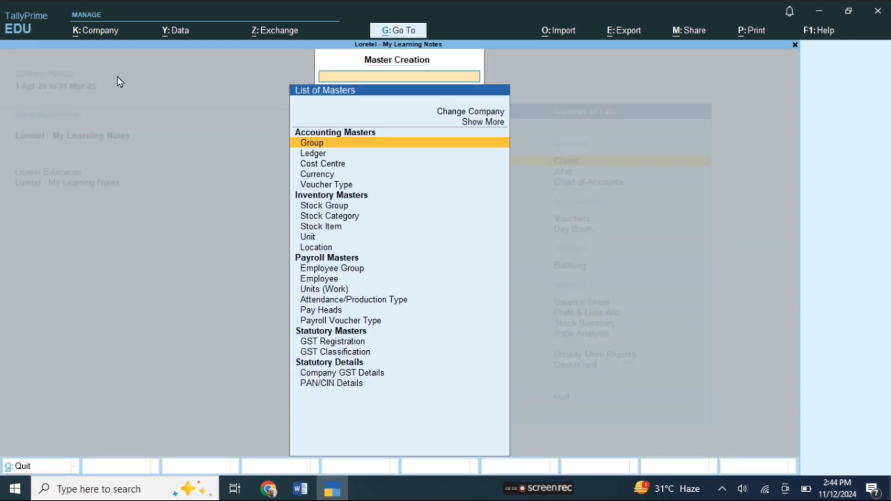
{"action": "key", "text": "Down"}
{"action": "key", "text": "Down"}
{"action": "key", "text": "Down"}
{"action": "key", "text": "Down"}
{"action": "key", "text": "Down"}
{"action": "key", "text": "Down"}
{"action": "key", "text": "Down"}
{"action": "key", "text": "Down"}
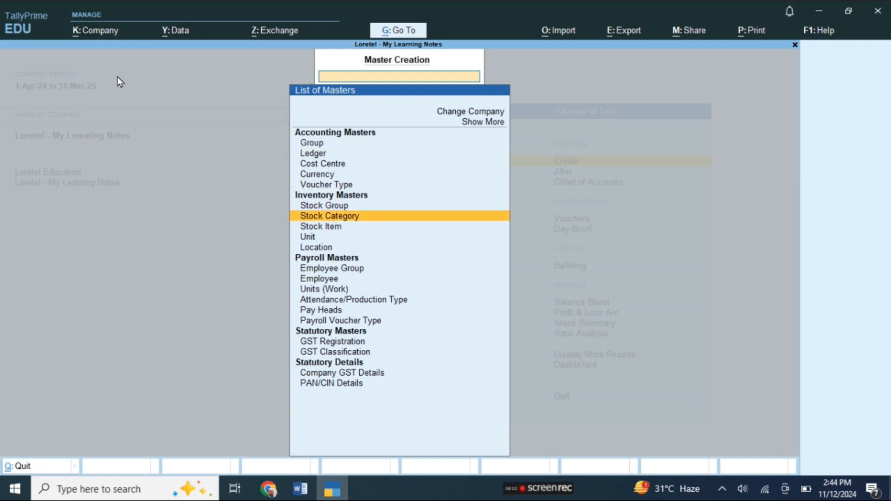
{"action": "key", "text": "Down"}
{"action": "key", "text": "Return"}
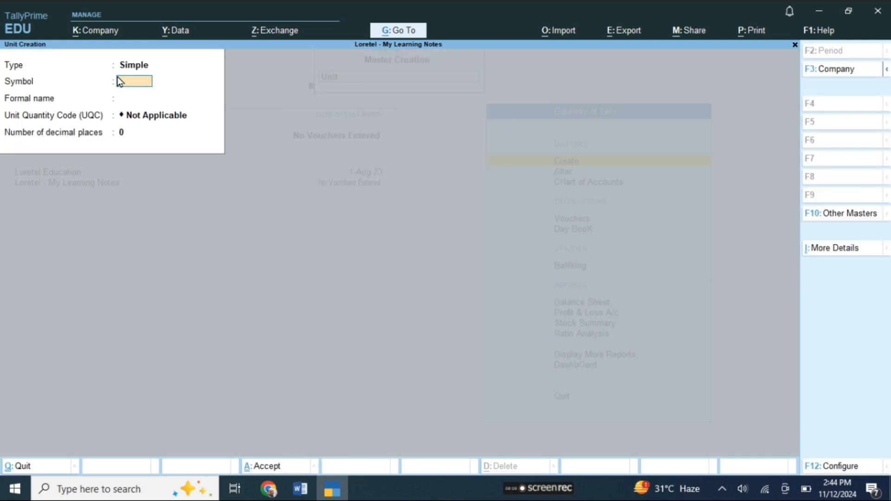
{"action": "type", "text": "Nos"}
{"action": "key", "text": "Return"}
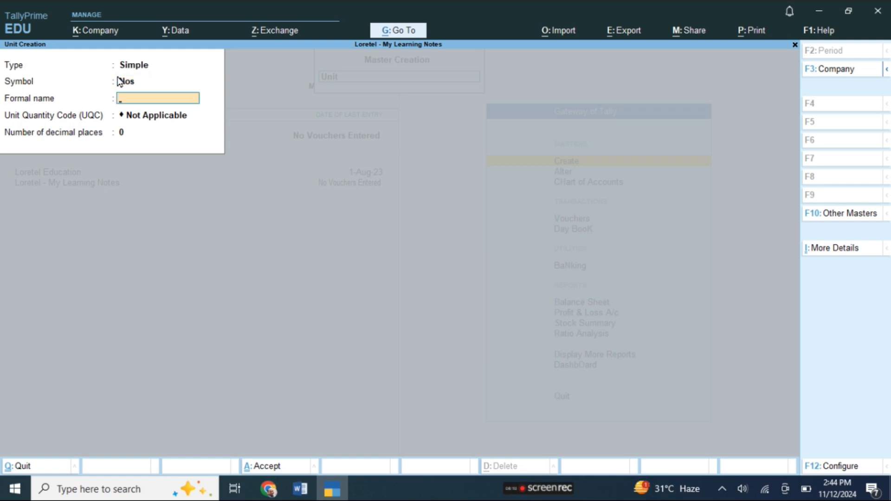
- Give the Nos unit the formal name Numbers and the NOS unit quantity code, keep 0 decimal places, save it, and leave unit creation
{"action": "type", "text": "Numbers"}
{"action": "key", "text": "Return"}
{"action": "type", "text": "no"}
{"action": "key", "text": "Return"}
{"action": "key", "text": "Return"}
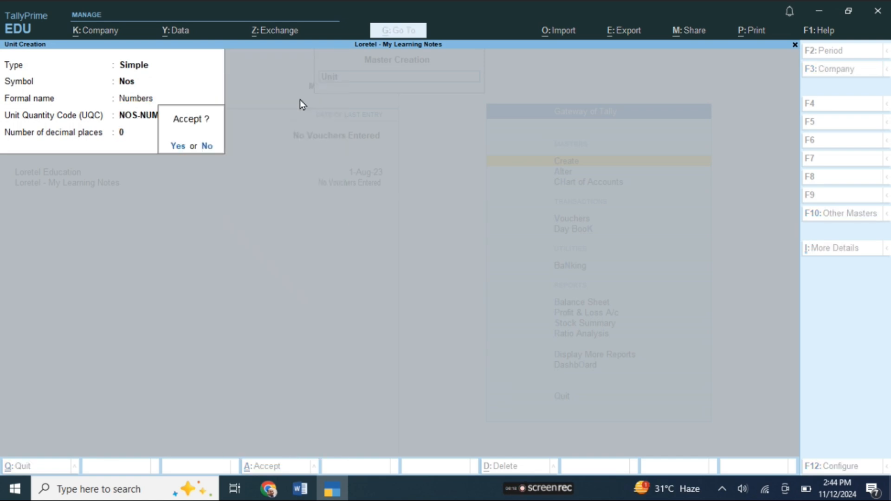
{"action": "key", "text": "Return"}
{"action": "key", "text": "Escape"}
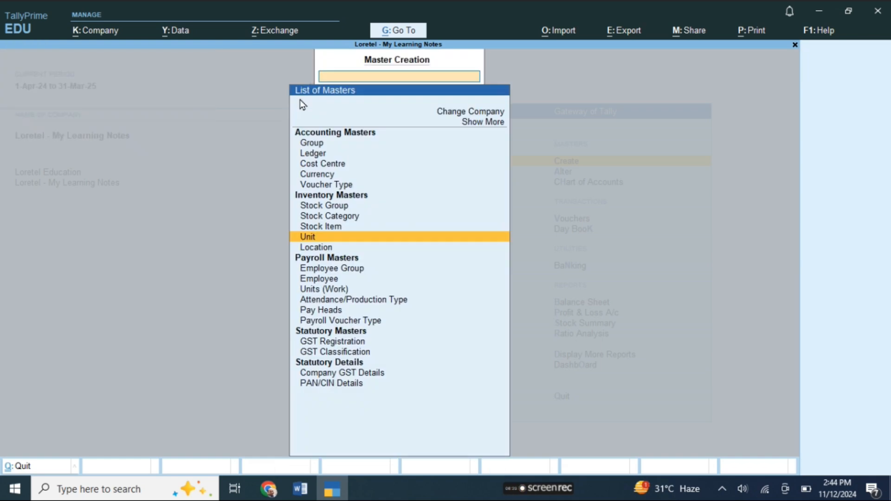
{"action": "key", "text": "Up"}
{"action": "key", "text": "Up"}
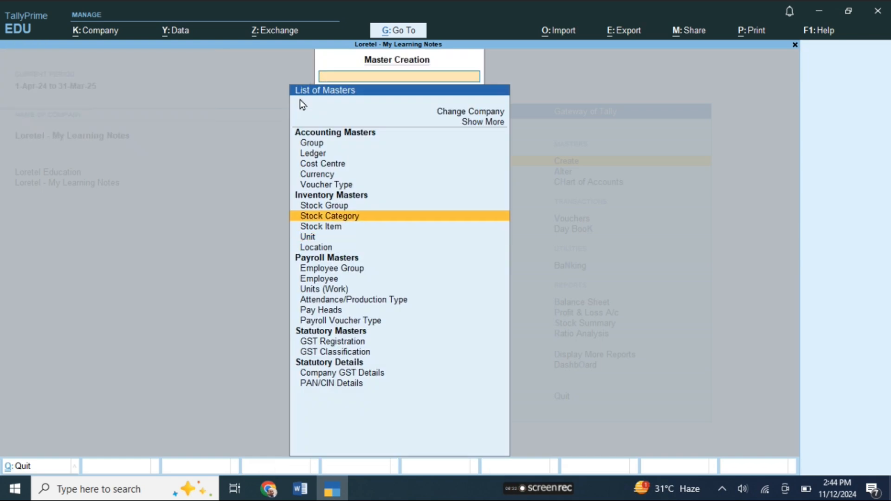
{"action": "key", "text": "Down"}
{"action": "key", "text": "Down"}
{"action": "key", "text": "Down"}
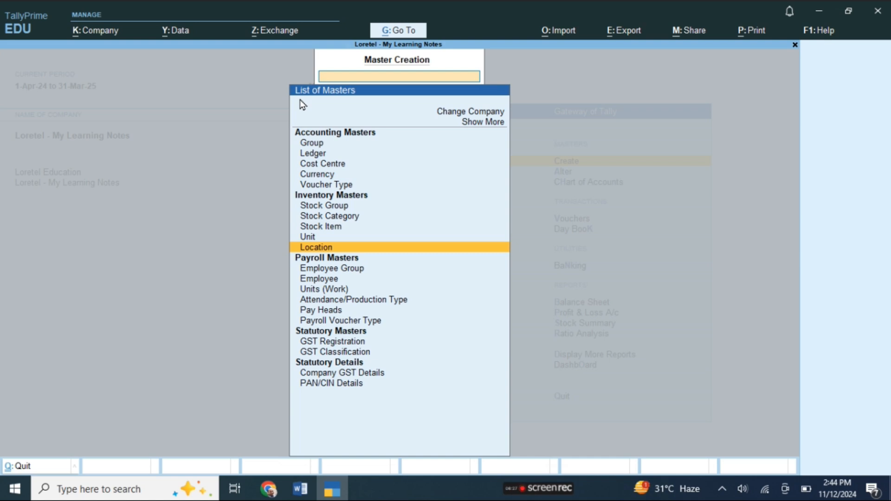
{"action": "key", "text": "Up"}
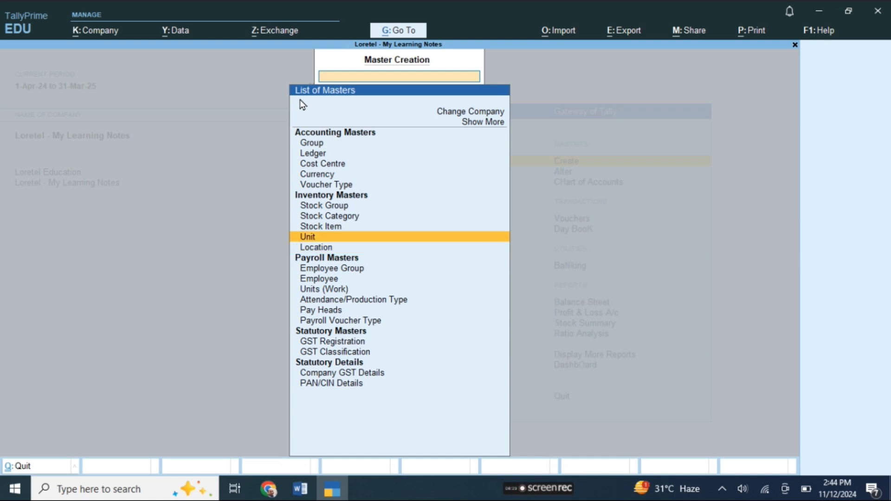
{"action": "key", "text": "Down"}
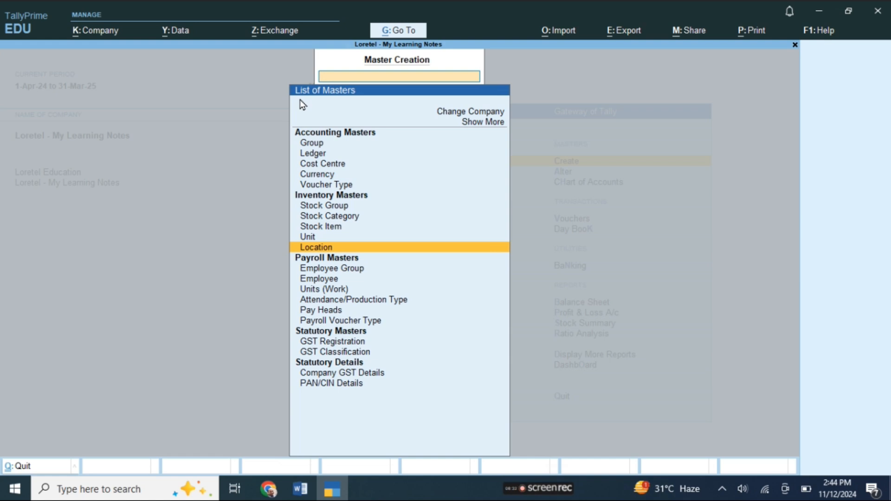
{"action": "key", "text": "Up"}
{"action": "key", "text": "Up"}
{"action": "key", "text": "Up"}
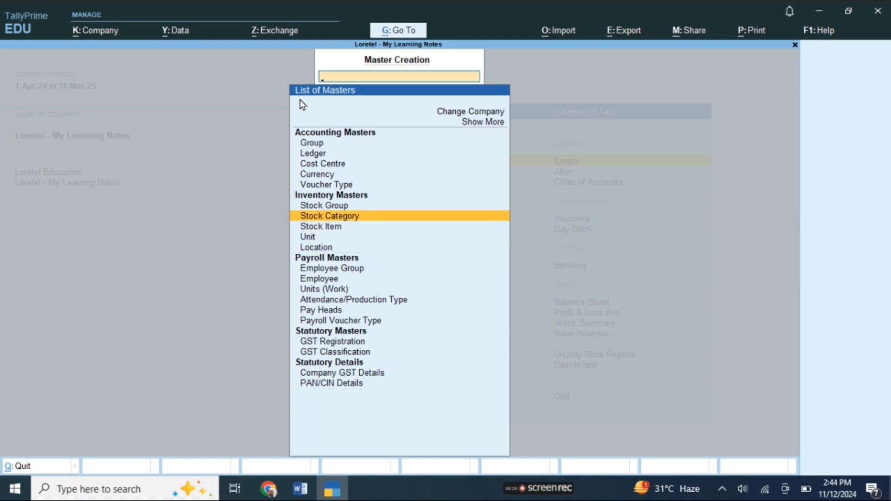
- Start a new stock item named CPU under the Components group, with Nos as its unit
{"action": "key", "text": "Down"}
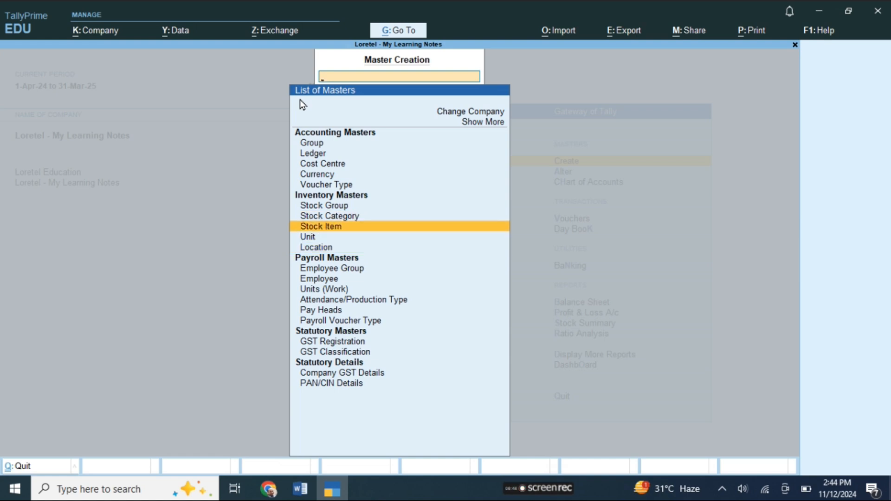
{"action": "key", "text": "Return"}
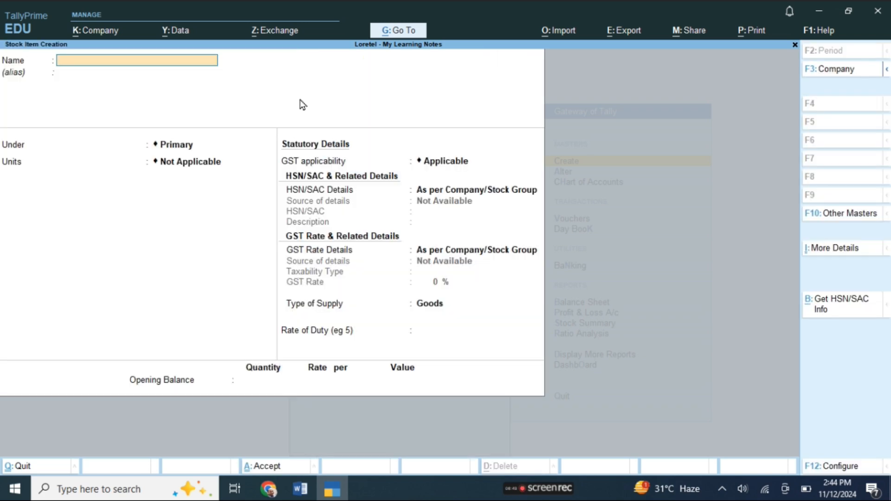
{"action": "type", "text": "CPU"}
{"action": "key", "text": "Return"}
{"action": "key", "text": "Return"}
{"action": "key", "text": "Down"}
{"action": "key", "text": "Return"}
{"action": "key", "text": "Down"}
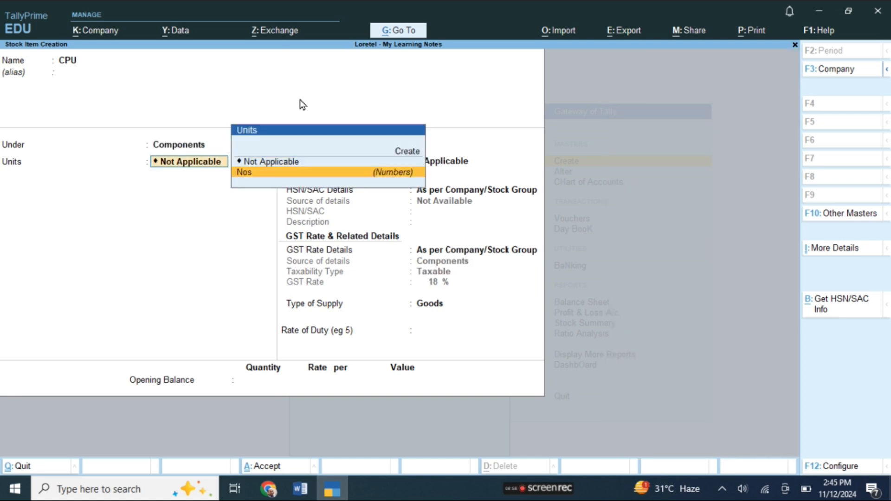
{"action": "key", "text": "Return"}
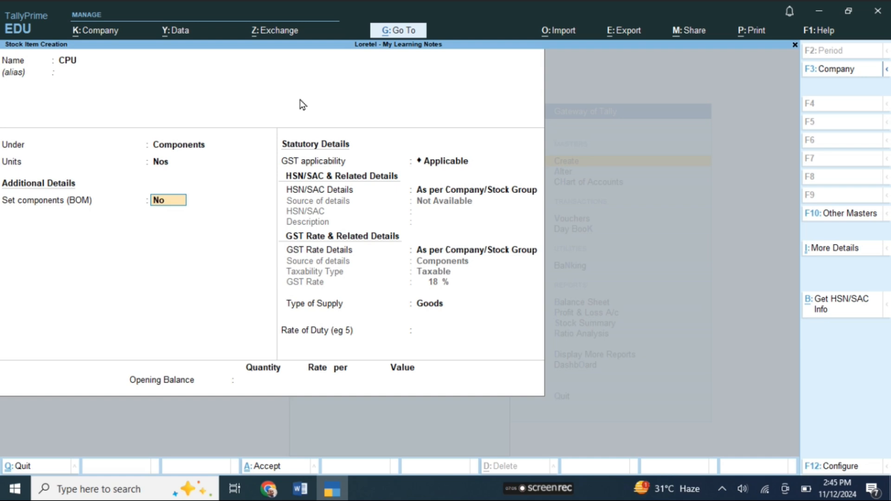
- Configure stock items with Set Components List (Bill of Materials) set to No, and accept the configuration
{"action": "key", "text": "F12"}
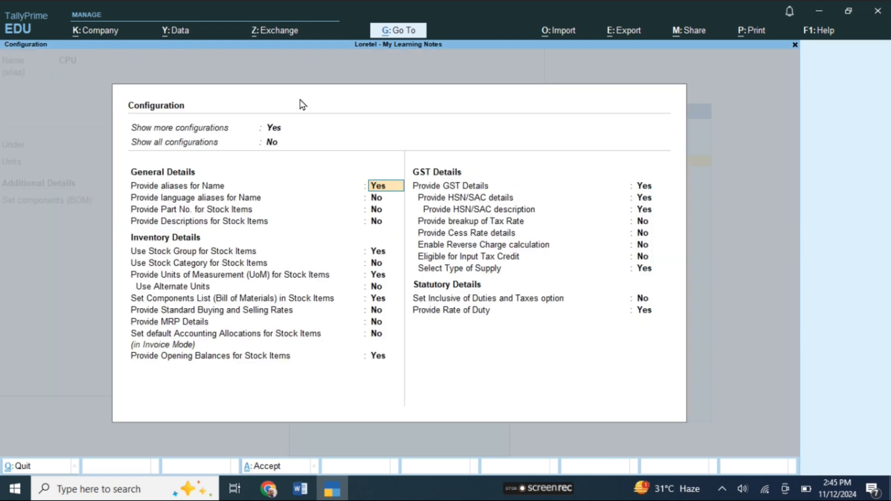
{"action": "key", "text": "Down"}
{"action": "key", "text": "Down"}
{"action": "key", "text": "Down"}
{"action": "key", "text": "Down"}
{"action": "key", "text": "Down"}
{"action": "key", "text": "Down"}
{"action": "key", "text": "Down"}
{"action": "key", "text": "Down"}
{"action": "type", "text": "n"}
{"action": "key", "text": "Return"}
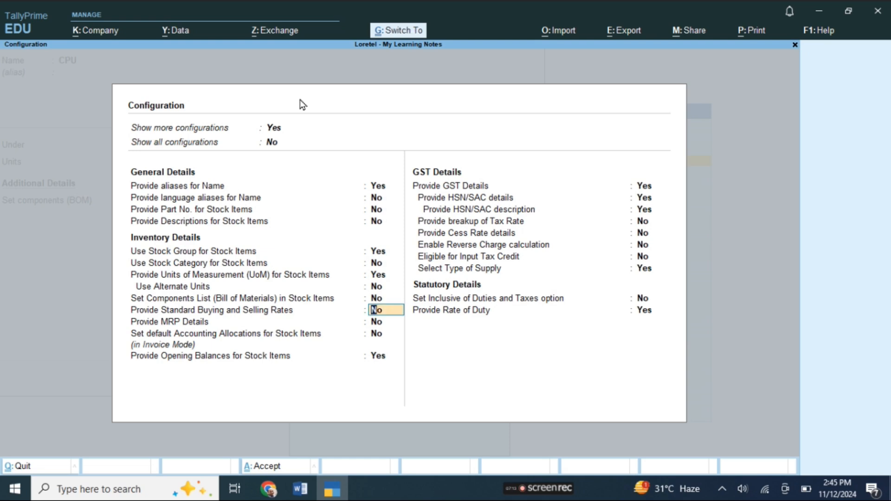
{"action": "key", "text": "ctrl+a"}
- Keep the remaining details of the CPU stock item at their defaults, without an opening balance, and save it
{"action": "key", "text": "Return"}
{"action": "key", "text": "Return"}
{"action": "key", "text": "Return"}
{"action": "key", "text": "Return"}
{"action": "key", "text": "Return"}
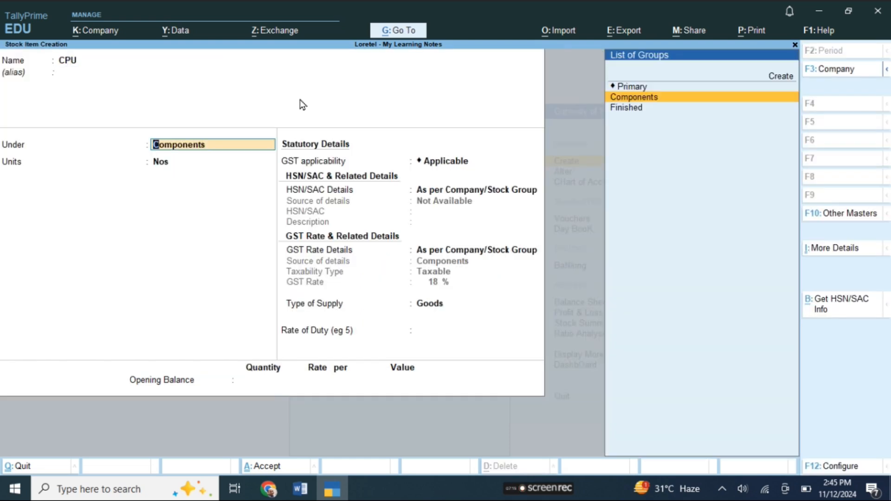
{"action": "key", "text": "Return"}
{"action": "key", "text": "Return"}
{"action": "key", "text": "Return"}
{"action": "key", "text": "Return"}
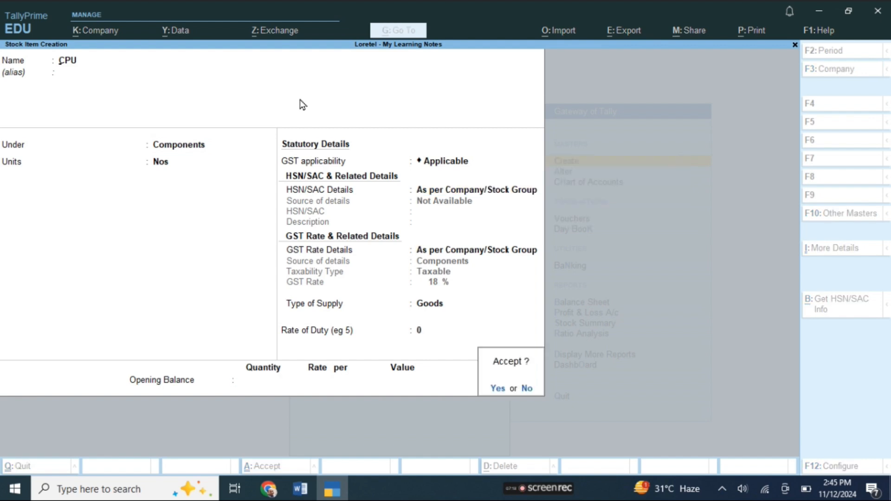
{"action": "key", "text": "Return"}
- Create a stock item named MotherBoard under Components with unit Nos, keep the default GST details, and save it
{"action": "type", "text": "MotherB"}
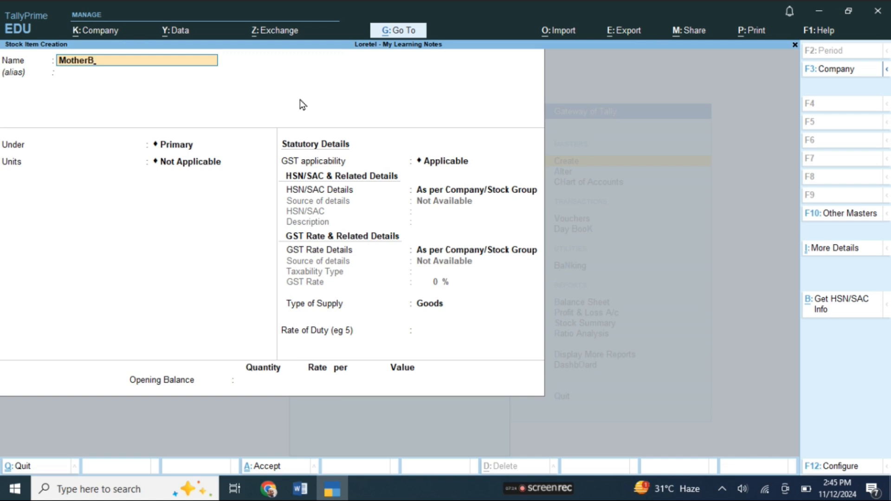
{"action": "type", "text": "oard"}
{"action": "key", "text": "Return"}
{"action": "key", "text": "Down"}
{"action": "key", "text": "Return"}
{"action": "key", "text": "Down"}
{"action": "key", "text": "Return"}
{"action": "key", "text": "Return"}
{"action": "key", "text": "Return"}
{"action": "key", "text": "Return"}
{"action": "key", "text": "Return"}
{"action": "key", "text": "Return"}
{"action": "key", "text": "Return"}
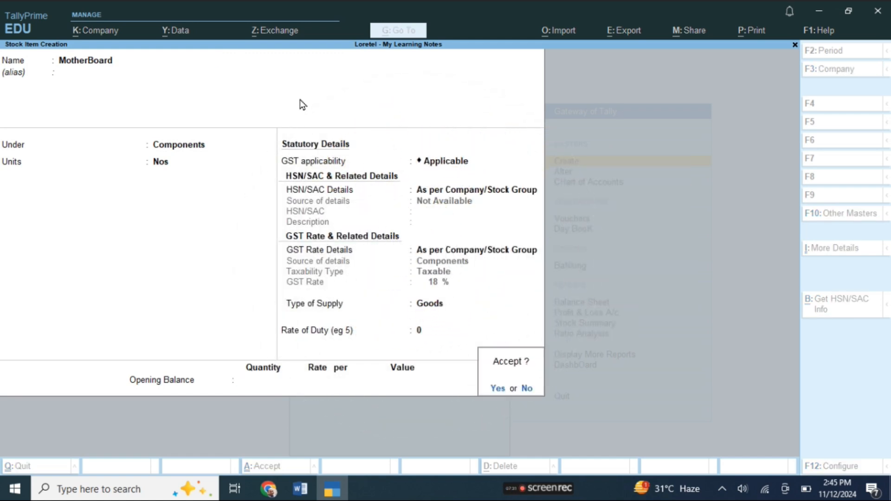
{"action": "key", "text": "Return"}
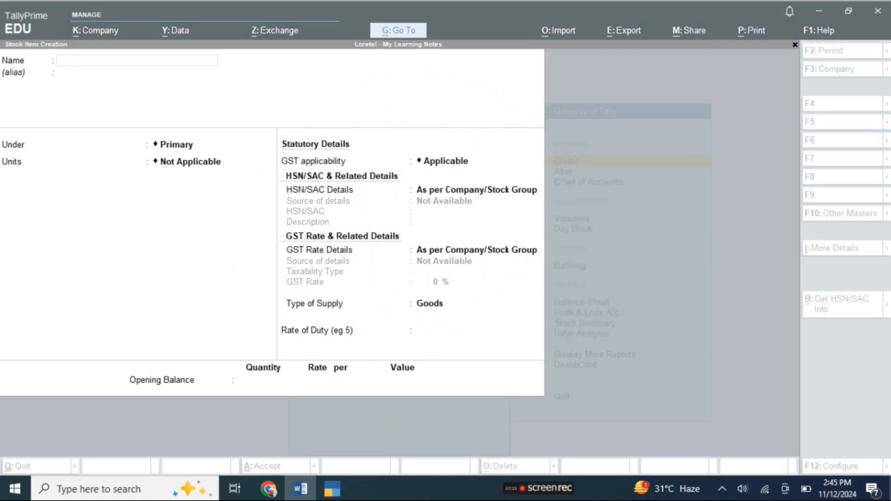
- Create a stock item named Ram under Components with unit Nos, leave the opening balance empty, and save it
{"action": "type", "text": "Ram"}
{"action": "key", "text": "Return"}
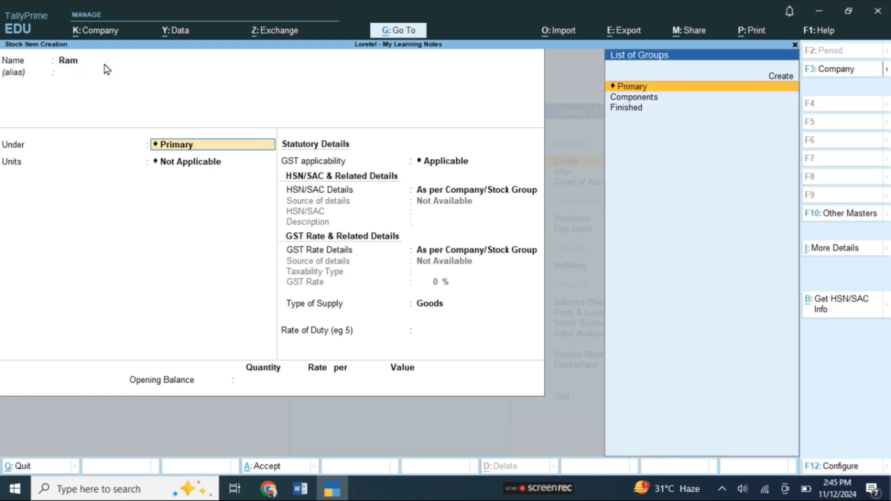
{"action": "key", "text": "Down"}
{"action": "key", "text": "Return"}
{"action": "key", "text": "Down"}
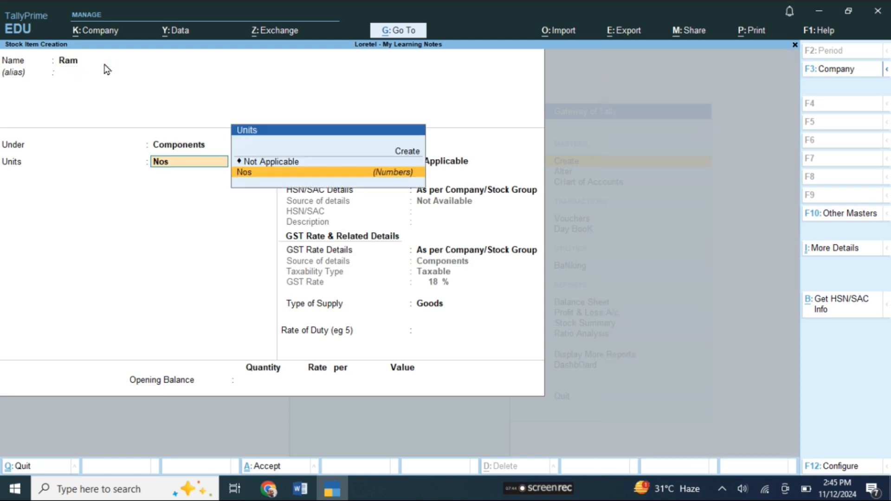
{"action": "key", "text": "Return"}
{"action": "key", "text": "Return"}
{"action": "key", "text": "Return"}
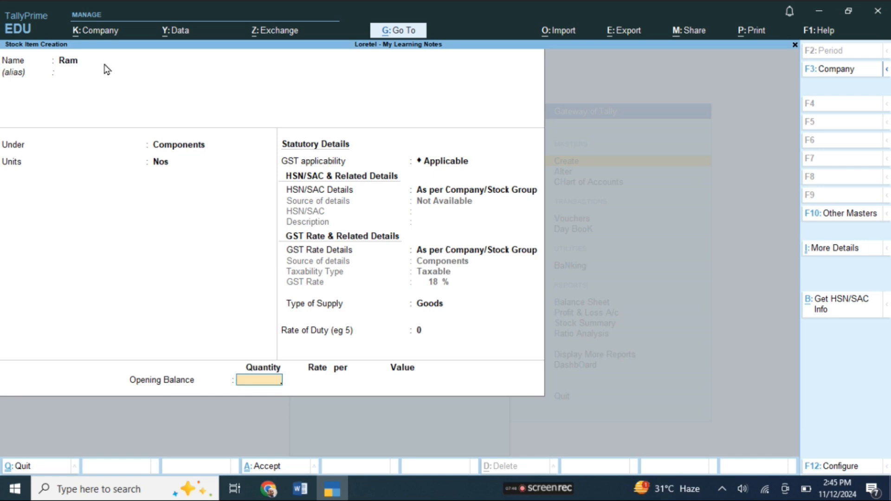
{"action": "key", "text": "Return"}
{"action": "key", "text": "Return"}
- Create a stock item named SSD under Components with unit Nos, keep the default statutory details, and save it
{"action": "type", "text": "SSD"}
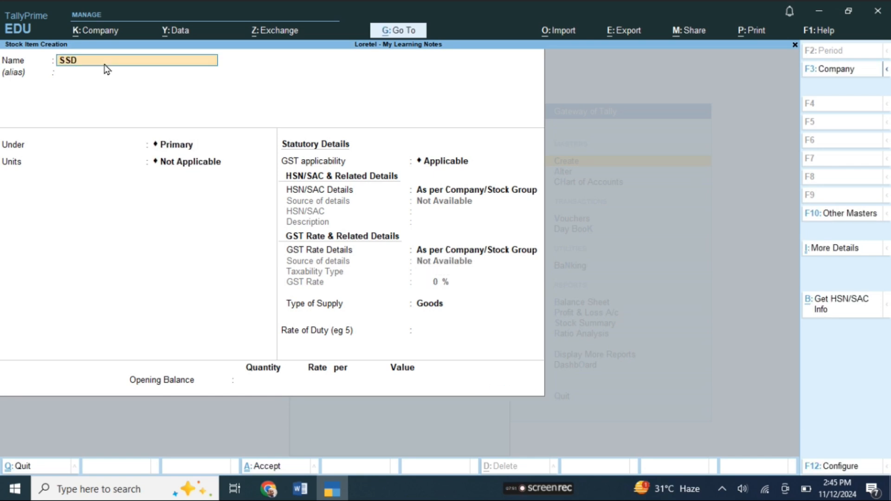
{"action": "key", "text": "Return"}
{"action": "key", "text": "Return"}
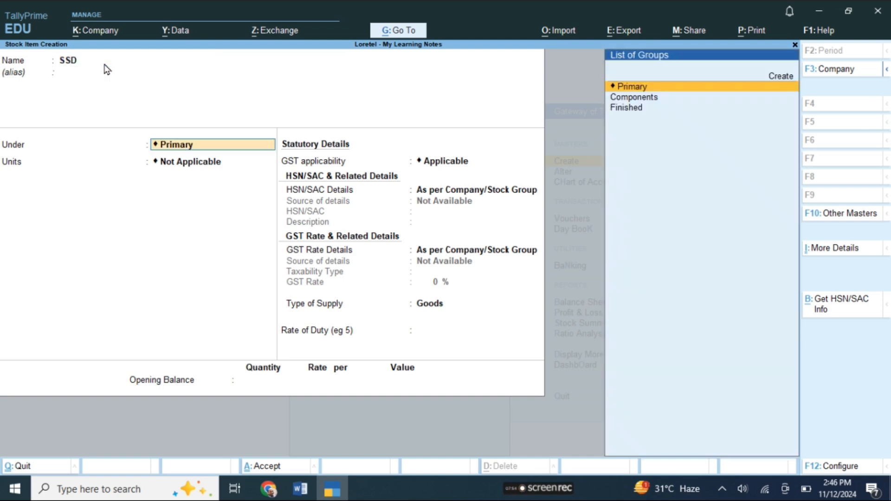
{"action": "key", "text": "Return"}
{"action": "key", "text": "BackSpace"}
{"action": "key", "text": "Down"}
{"action": "key", "text": "Return"}
{"action": "key", "text": "Return"}
{"action": "key", "text": "Return"}
{"action": "key", "text": "Return"}
{"action": "key", "text": "Return"}
{"action": "key", "text": "Return"}
{"action": "key", "text": "Return"}
{"action": "key", "text": "Return"}
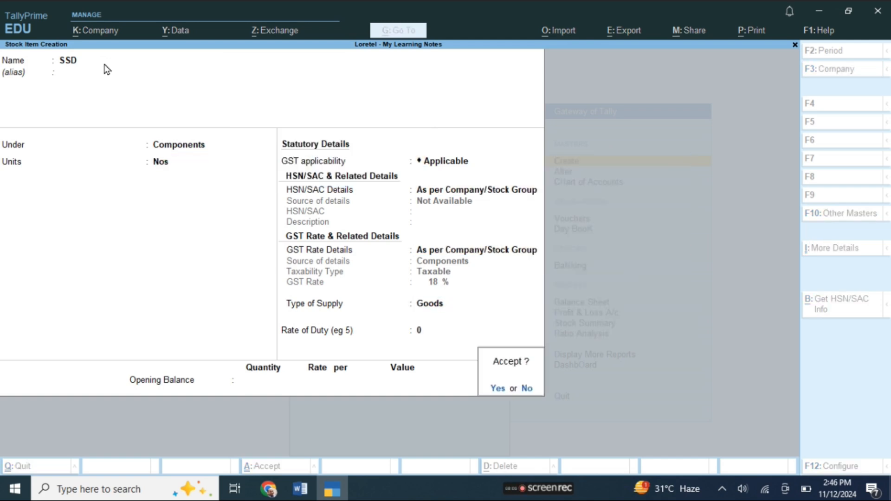
{"action": "key", "text": "y"}
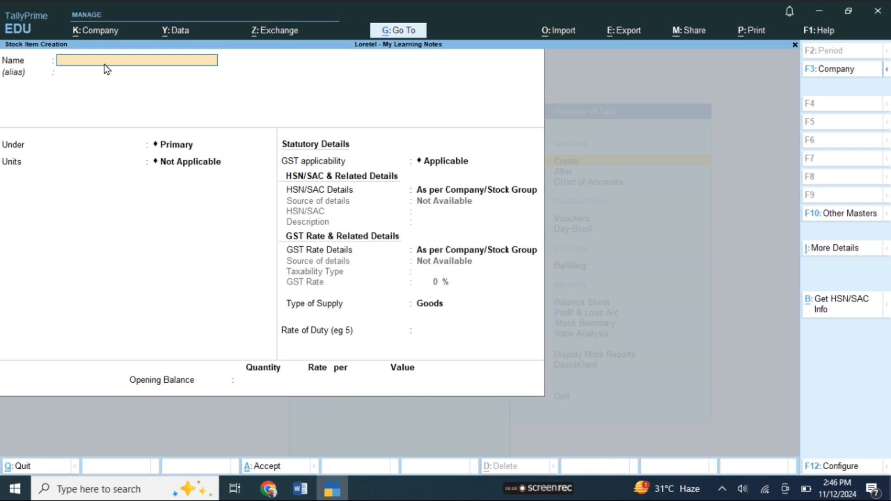
- Create a stock item named PSU under Components with unit Nos and supply type Goods, and save it
{"action": "type", "text": "PSU"}
{"action": "key", "text": "Return"}
{"action": "key", "text": "Return"}
{"action": "key", "text": "Down"}
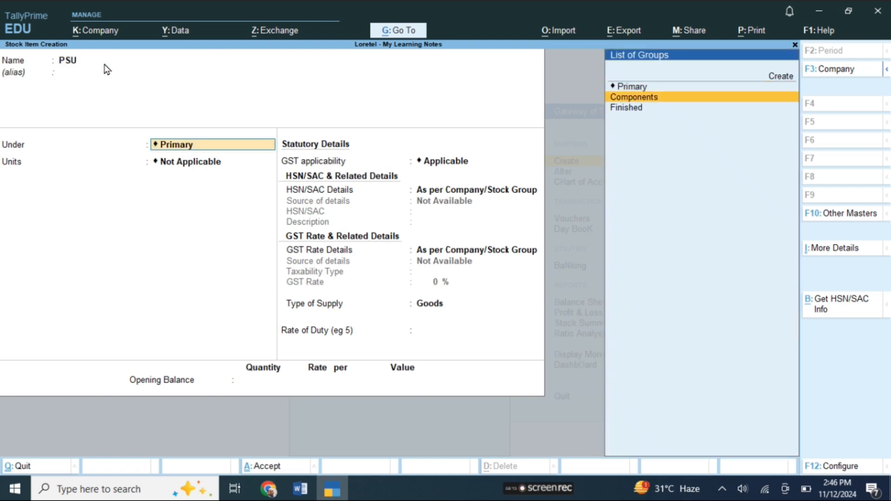
{"action": "key", "text": "Return"}
{"action": "key", "text": "Down"}
{"action": "key", "text": "Return"}
{"action": "key", "text": "Return"}
{"action": "key", "text": "Return"}
{"action": "key", "text": "Return"}
{"action": "key", "text": "Return"}
{"action": "key", "text": "Return"}
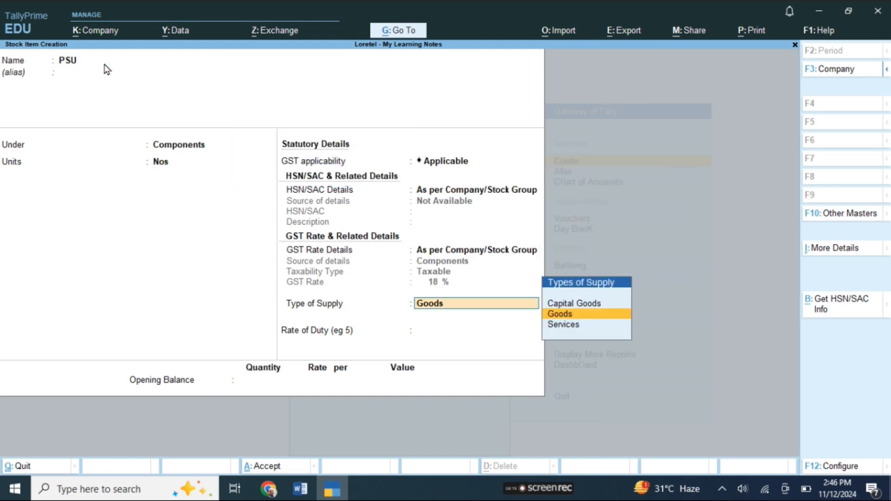
{"action": "key", "text": "Return"}
{"action": "key", "text": "Return"}
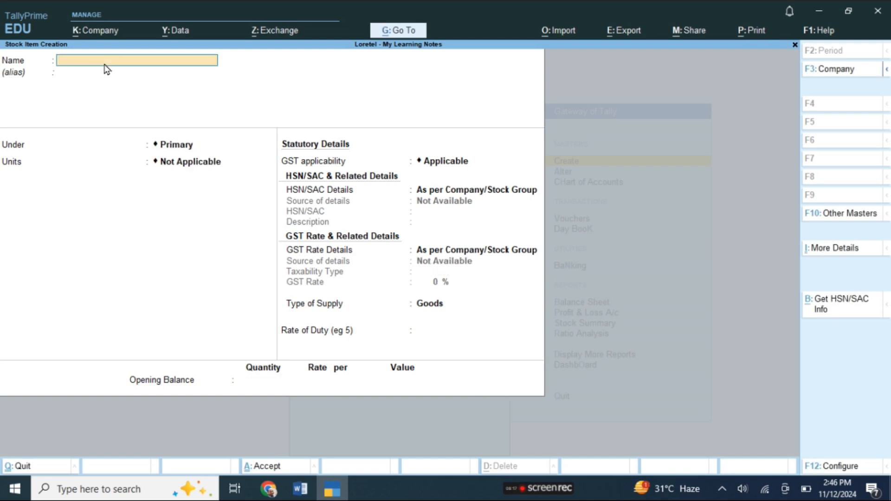
- Create a stock item named Computer Case under Components with unit Nos, keep the default GST details, and save it
{"action": "key", "text": "alt+Tab"}
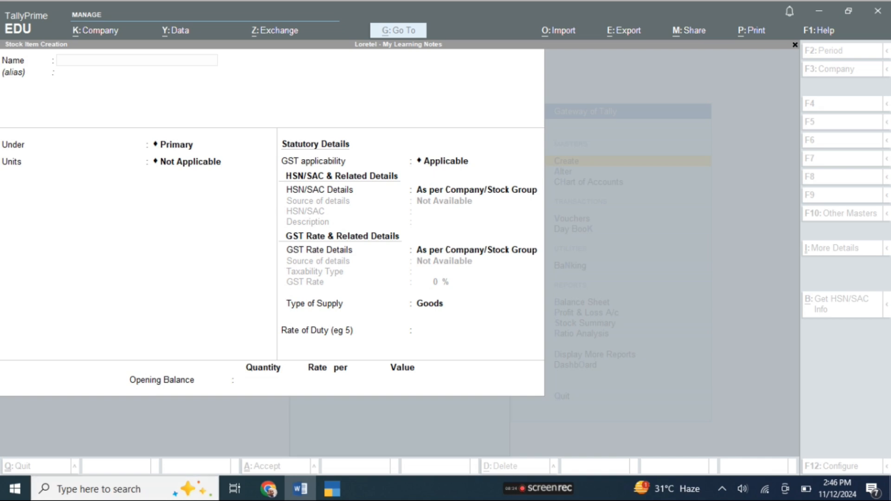
{"action": "left_click", "coordinate": [63, 351]}
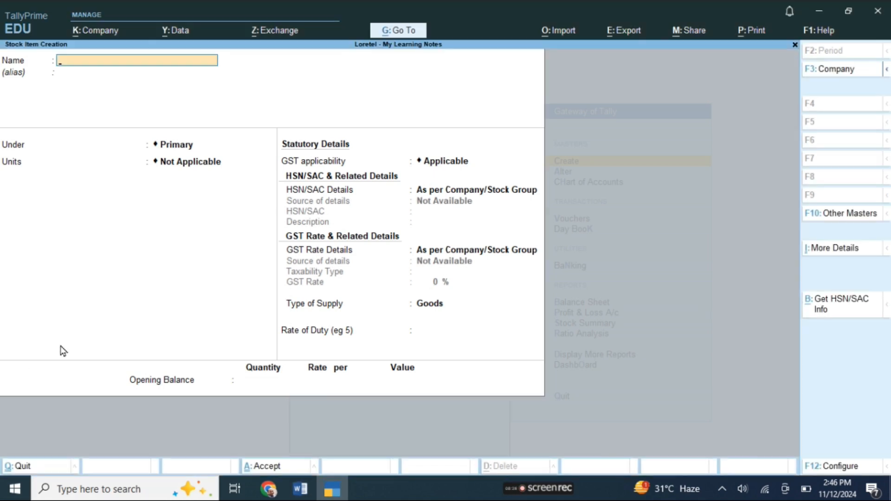
{"action": "type", "text": "Computer Case"}
{"action": "key", "text": "Return"}
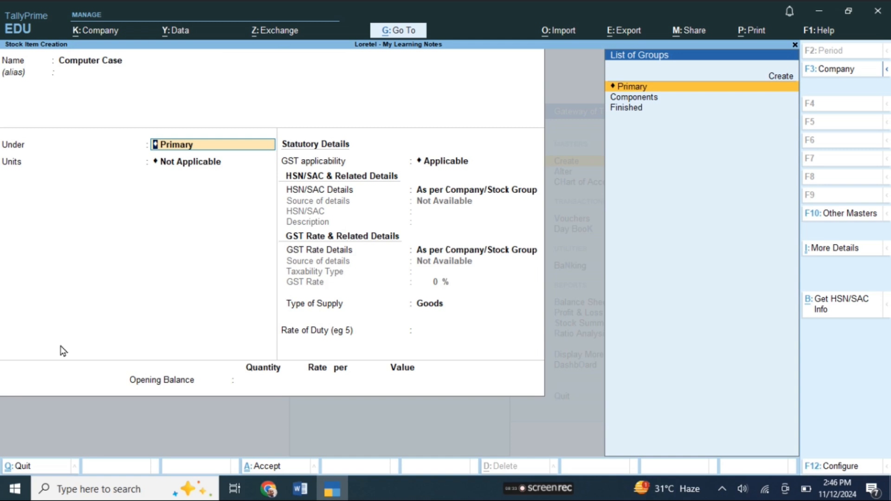
{"action": "key", "text": "Down"}
{"action": "key", "text": "Return"}
{"action": "key", "text": "Down"}
{"action": "key", "text": "Return"}
{"action": "key", "text": "Return"}
{"action": "key", "text": "Return"}
{"action": "key", "text": "Return"}
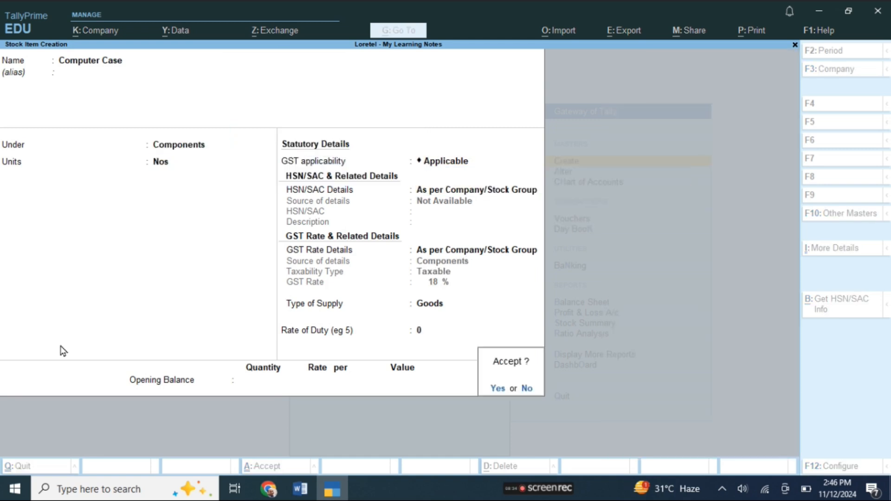
{"action": "key", "text": "Return"}
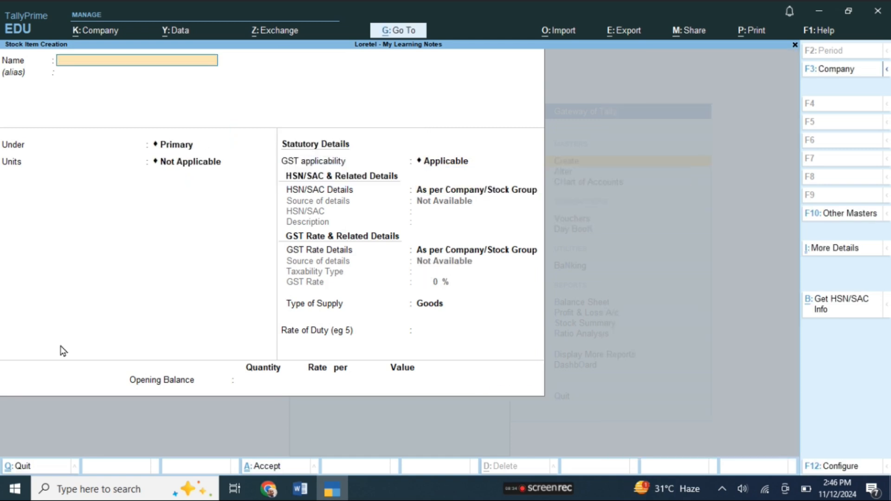
- Create a stock item named Graphics Card under Components with unit Nos, keep HSN/SAC and GST rate as per company/stock group, and save it
{"action": "key", "text": "alt+Tab"}
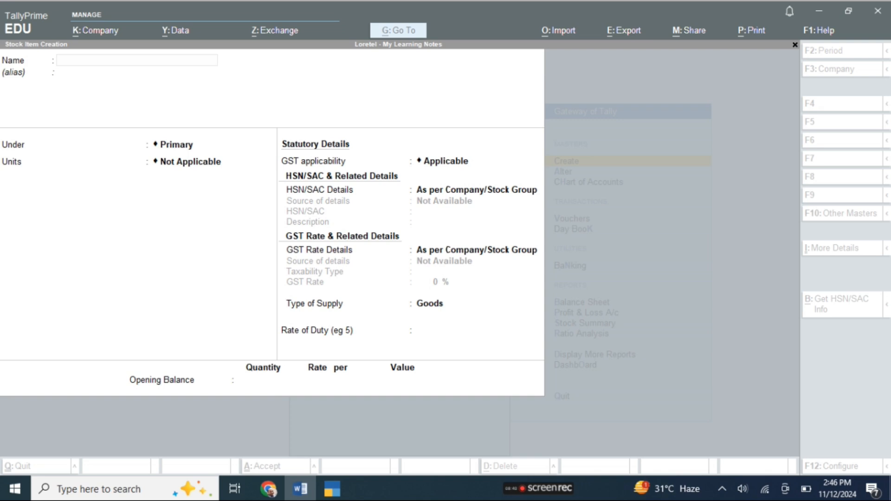
{"action": "left_click", "coordinate": [107, 314]}
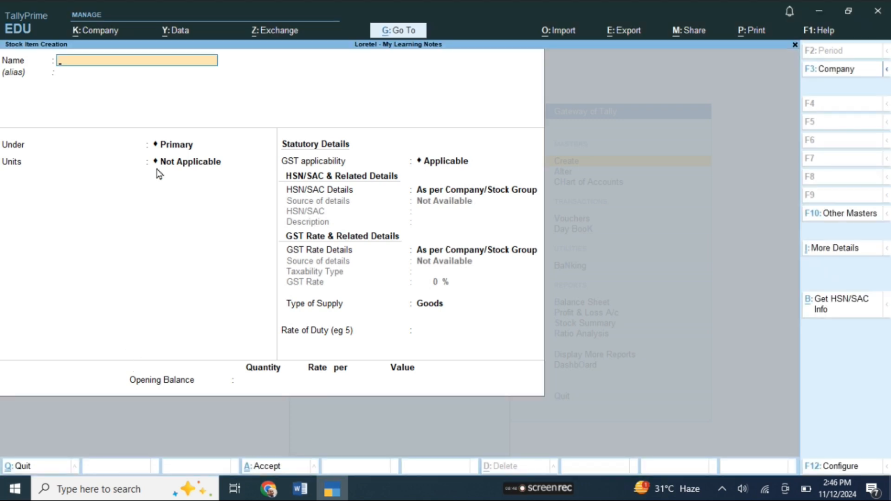
{"action": "type", "text": "Graphics Card"}
{"action": "key", "text": "Return"}
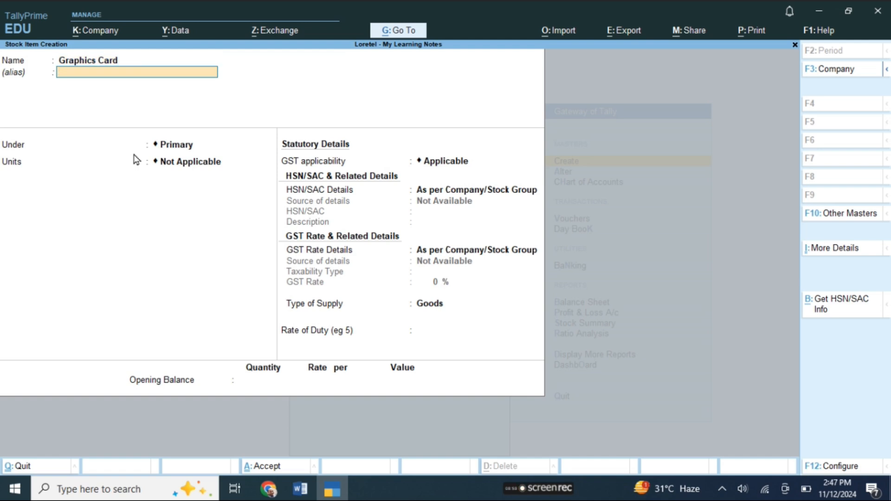
{"action": "type", "text": "C"}
{"action": "key", "text": "Return"}
{"action": "key", "text": "Down"}
{"action": "key", "text": "Return"}
{"action": "key", "text": "Return"}
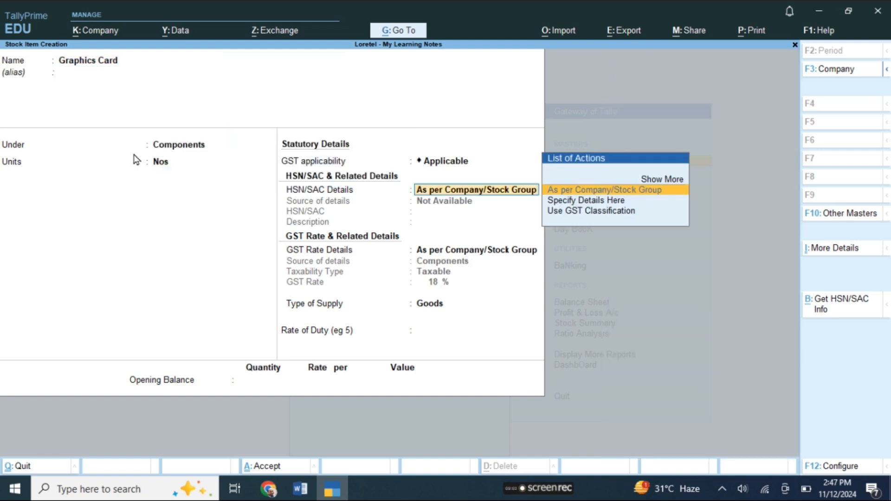
{"action": "key", "text": "Return"}
{"action": "key", "text": "Return"}
{"action": "key", "text": "Return"}
{"action": "key", "text": "Return"}
{"action": "key", "text": "Return"}
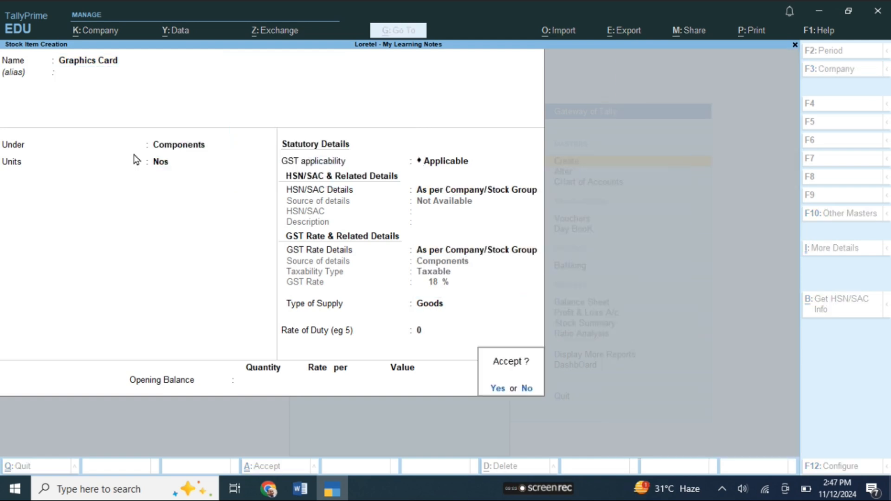
{"action": "key", "text": "Return"}
- Create a stock item named Cooling Fans under Components with unit Nos, leave the opening balance empty, and save it
{"action": "type", "text": "Cooling"}
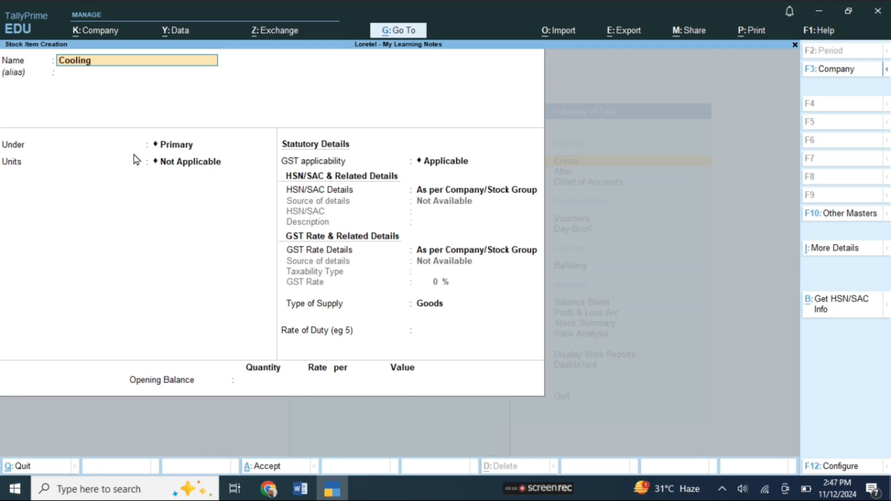
{"action": "type", "text": " Fans"}
{"action": "key", "text": "Return"}
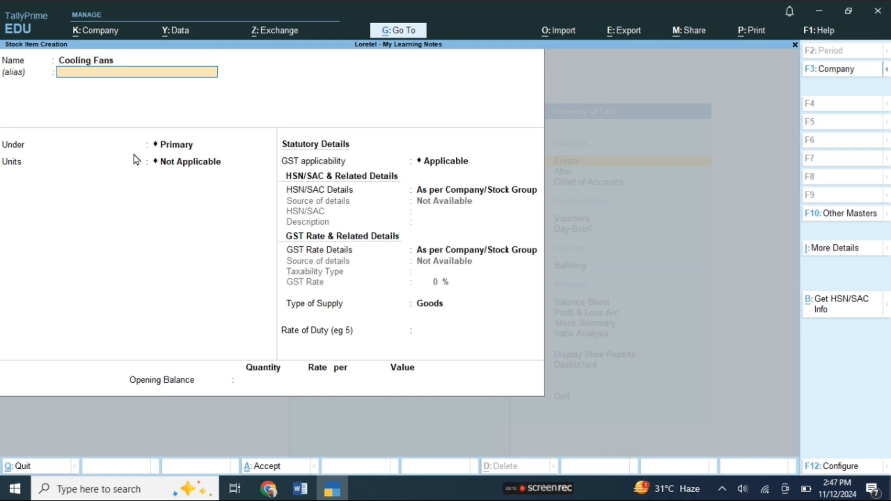
{"action": "key", "text": "Down"}
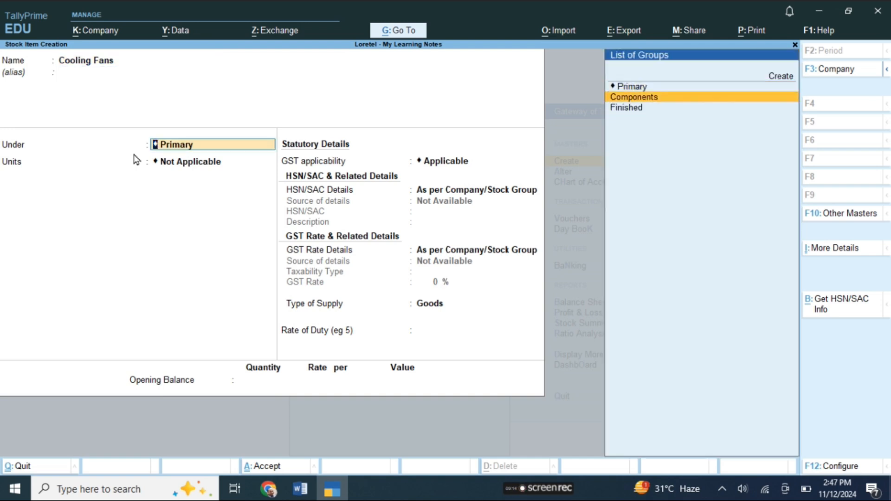
{"action": "key", "text": "Return"}
{"action": "key", "text": "Down"}
{"action": "key", "text": "Return"}
{"action": "key", "text": "Return"}
{"action": "key", "text": "Return"}
{"action": "key", "text": "Return"}
{"action": "key", "text": "Return"}
{"action": "key", "text": "Return"}
{"action": "key", "text": "Return"}
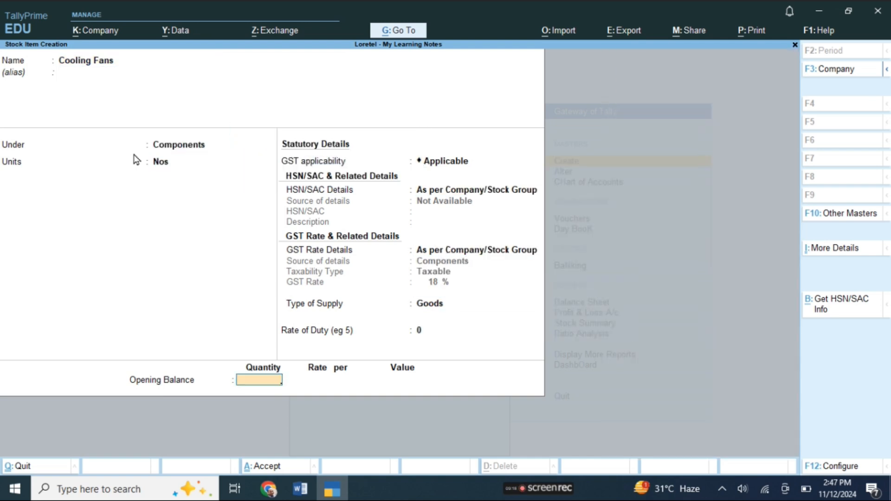
- Create a stock item named KeyBoard & Mouse under Components with unit Nos, keep the default statutory details, and save it
{"action": "type", "text": "Key"}
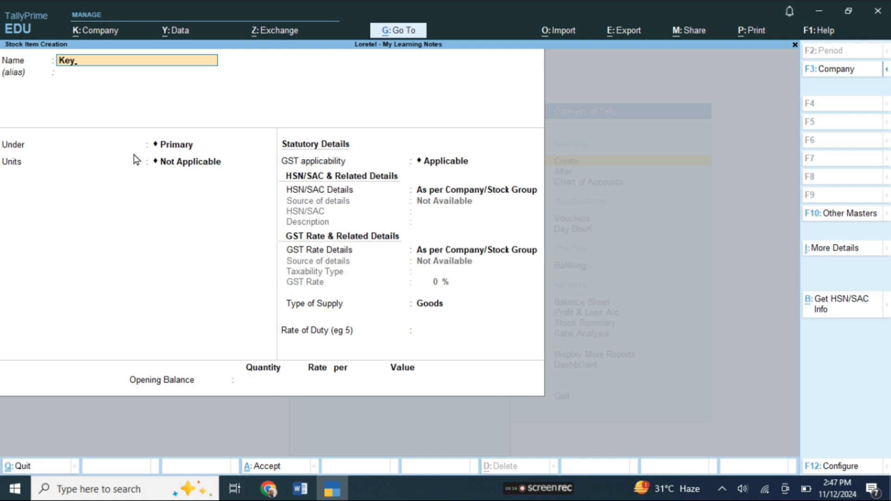
{"action": "type", "text": "Board & Mouse"}
{"action": "key", "text": "Return"}
{"action": "key", "text": "Return"}
{"action": "key", "text": "Down"}
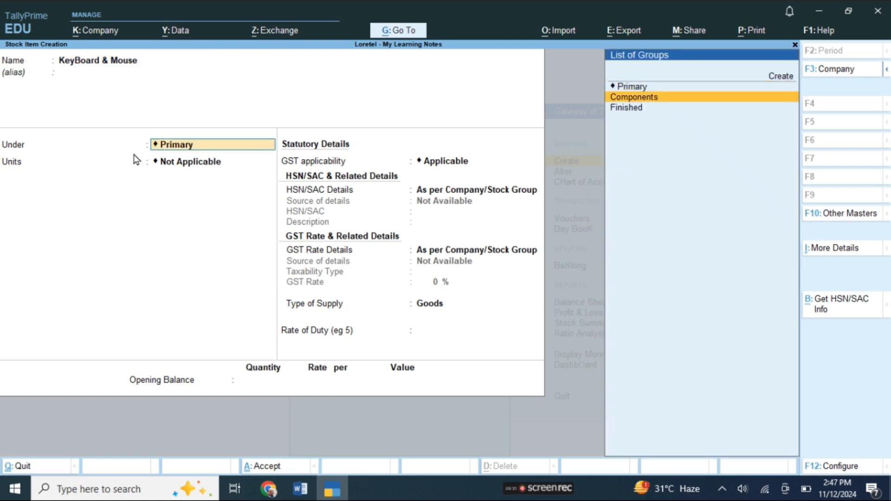
{"action": "key", "text": "Return"}
{"action": "key", "text": "Return"}
{"action": "key", "text": "Return"}
{"action": "key", "text": "Return"}
{"action": "key", "text": "Return"}
{"action": "key", "text": "Return"}
{"action": "key", "text": "Return"}
{"action": "key", "text": "Return"}
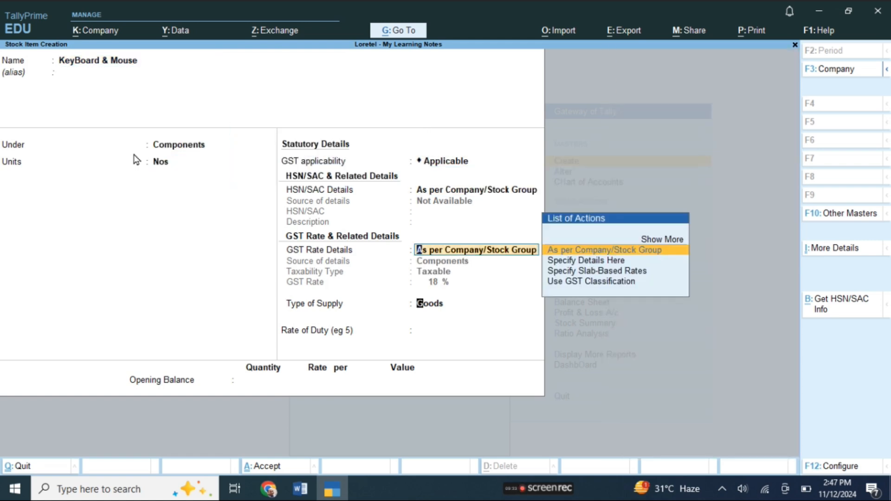
{"action": "key", "text": "Return"}
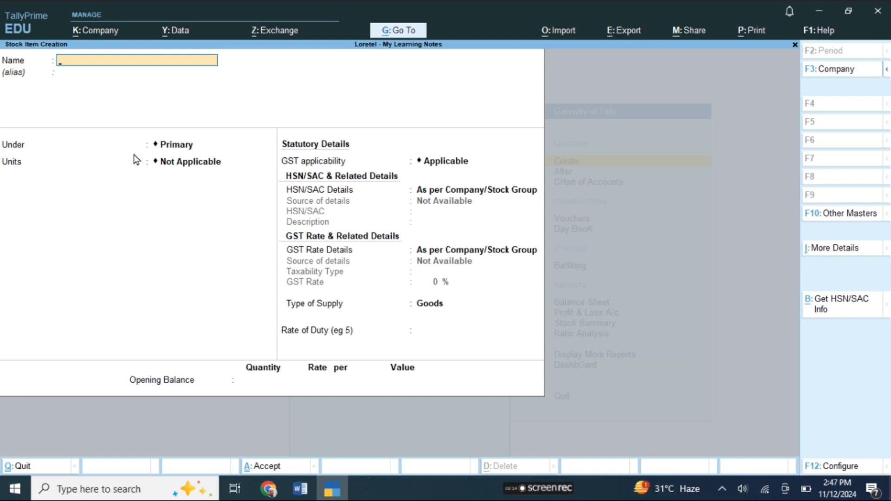
- Create a stock item named Moniter under Components with unit Nos, leave the opening balance empty, and save it
{"action": "type", "text": "Moniter"}
{"action": "key", "text": "Return"}
{"action": "key", "text": "Return"}
{"action": "key", "text": "Down"}
{"action": "key", "text": "Return"}
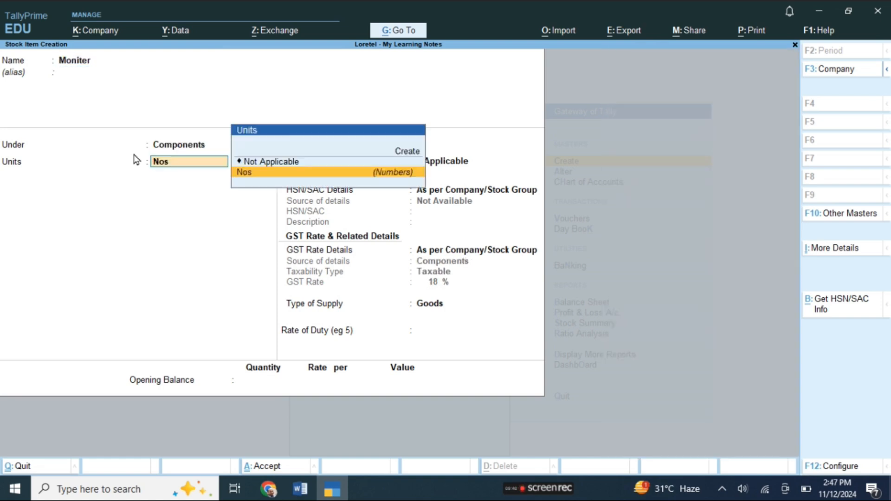
{"action": "key", "text": "Return"}
{"action": "key", "text": "Return"}
{"action": "key", "text": "Return"}
{"action": "key", "text": "Return"}
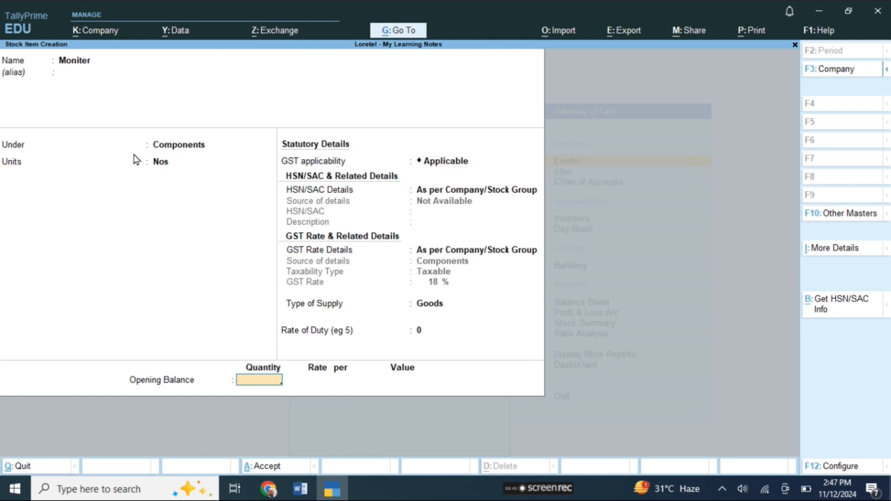
{"action": "key", "text": "Return"}
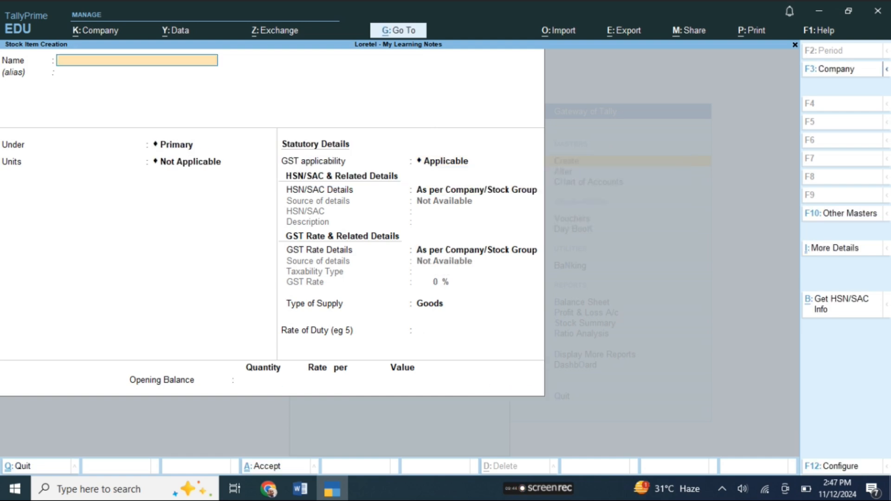
- Start a new stock item named Windows 11, placing it under Components with unit Nos
{"action": "key", "text": "alt+Tab"}
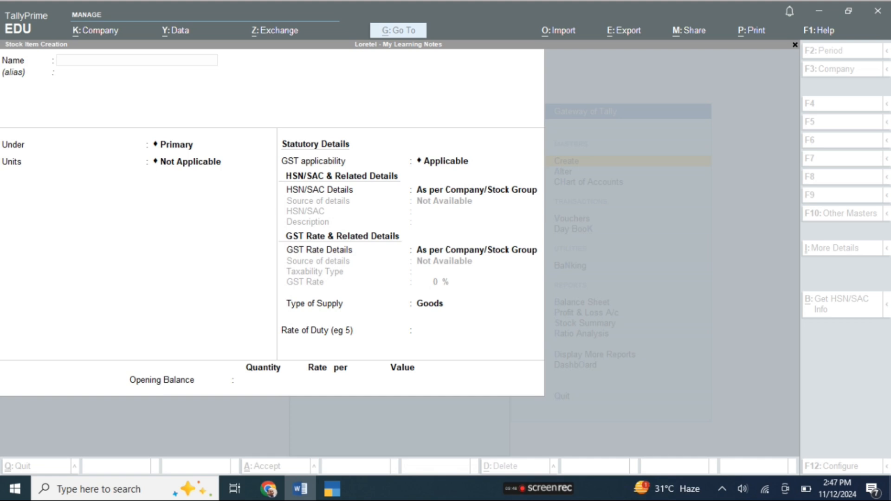
{"action": "left_click", "coordinate": [228, 258]}
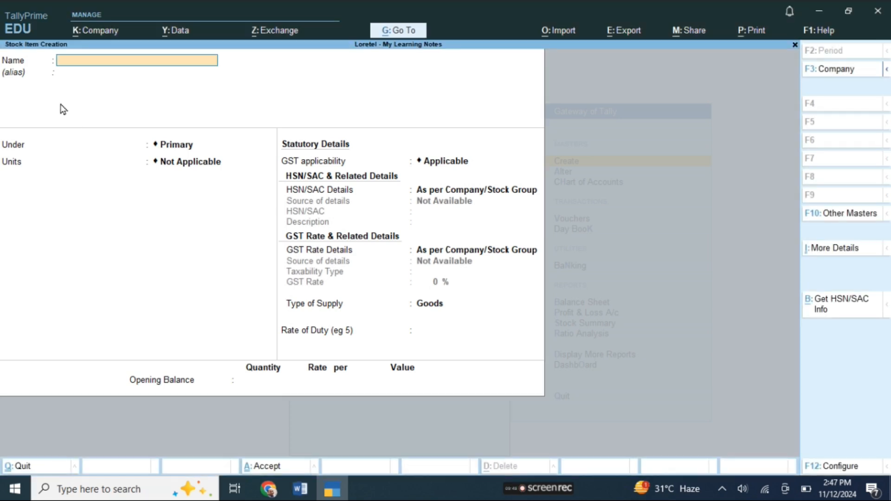
{"action": "type", "text": "Windows 11"}
{"action": "key", "text": "Return"}
{"action": "key", "text": "Return"}
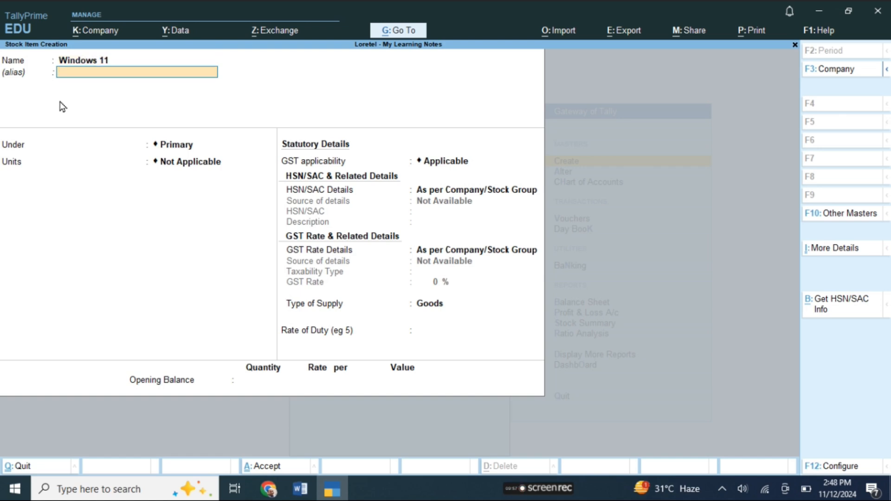
{"action": "key", "text": "Down"}
{"action": "key", "text": "Return"}
{"action": "key", "text": "Down"}
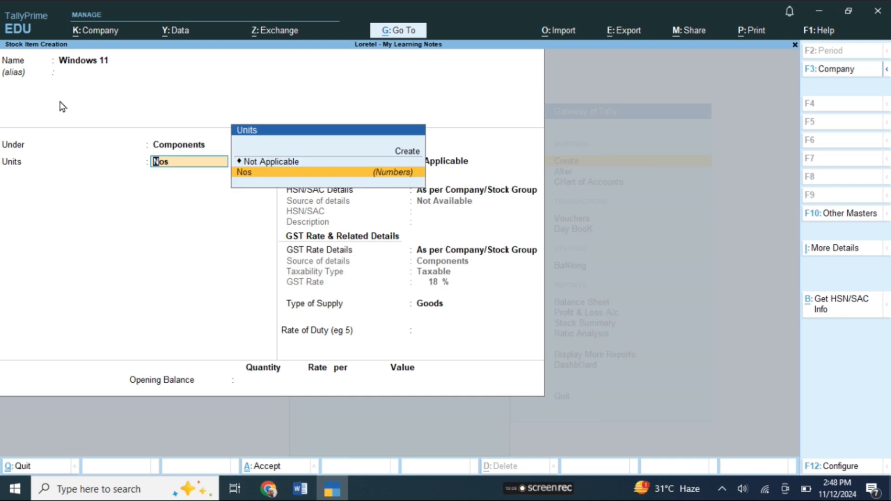
- From the Windows 11 item's group field, create a stock group named Software under Primary, specifying a taxable GST rate of 28%
{"action": "key", "text": "BackSpace"}
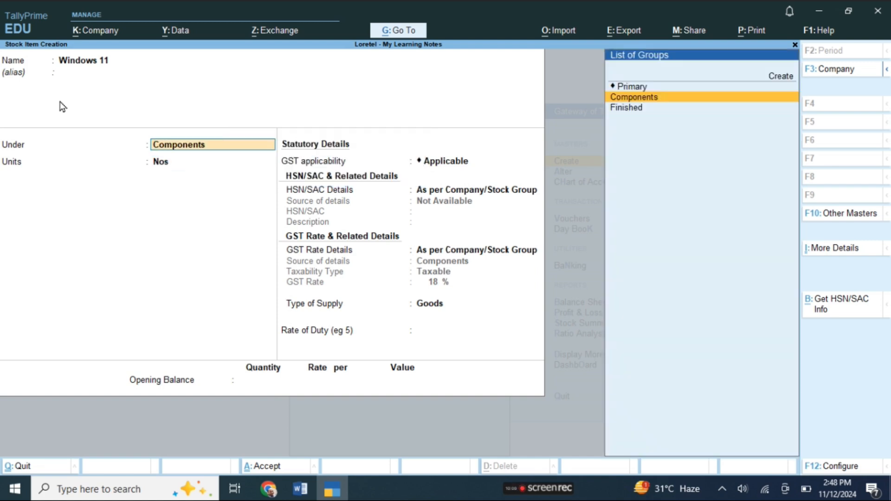
{"action": "key", "text": "Up"}
{"action": "key", "text": "Up"}
{"action": "key", "text": "Return"}
{"action": "type", "text": "Software"}
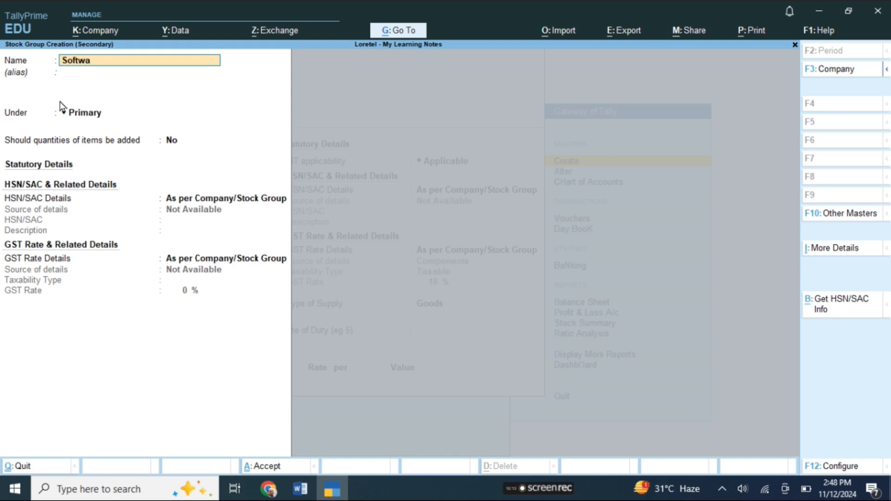
{"action": "key", "text": "Return"}
{"action": "key", "text": "Return"}
{"action": "key", "text": "Return"}
{"action": "key", "text": "Return"}
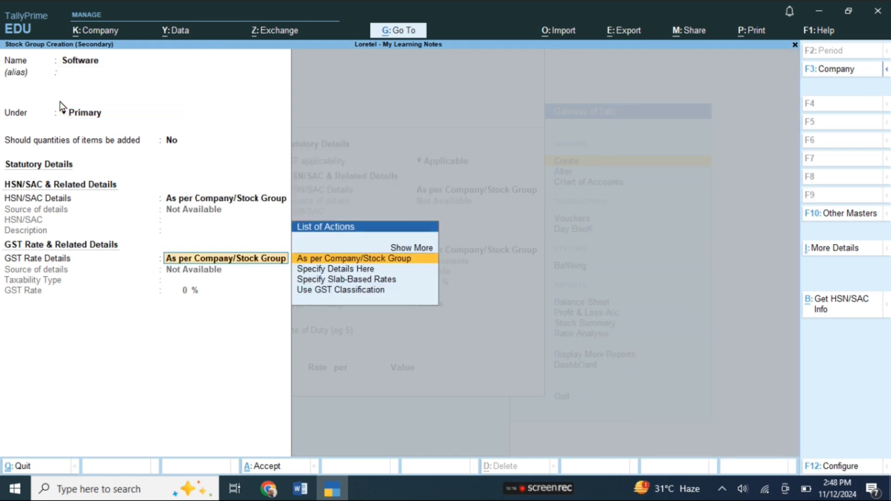
{"action": "key", "text": "Down"}
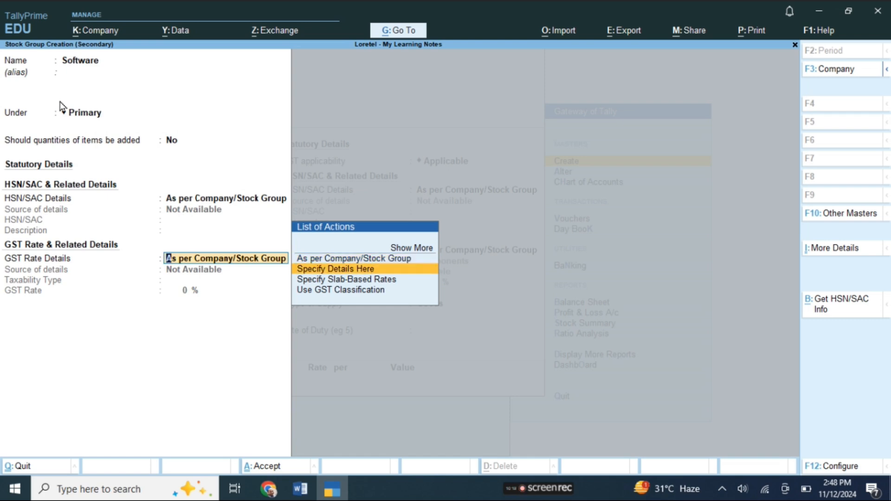
{"action": "key", "text": "Return"}
{"action": "key", "text": "Return"}
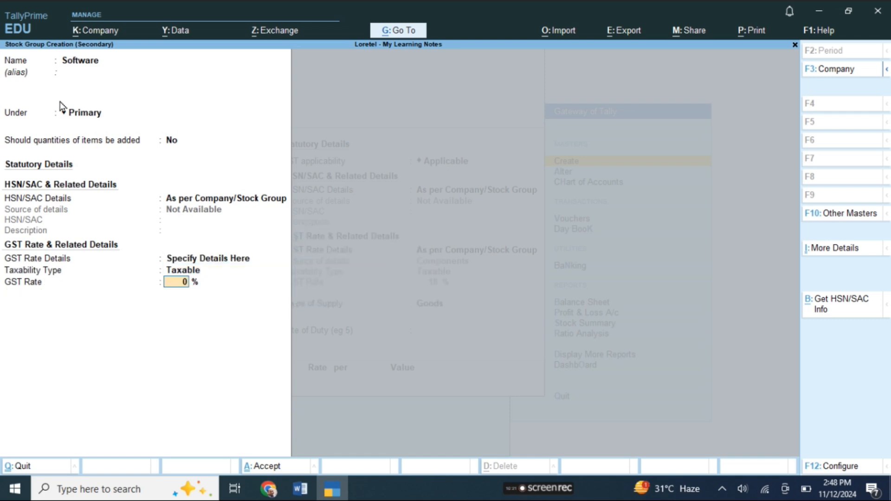
{"action": "type", "text": "28"}
{"action": "key", "text": "Return"}
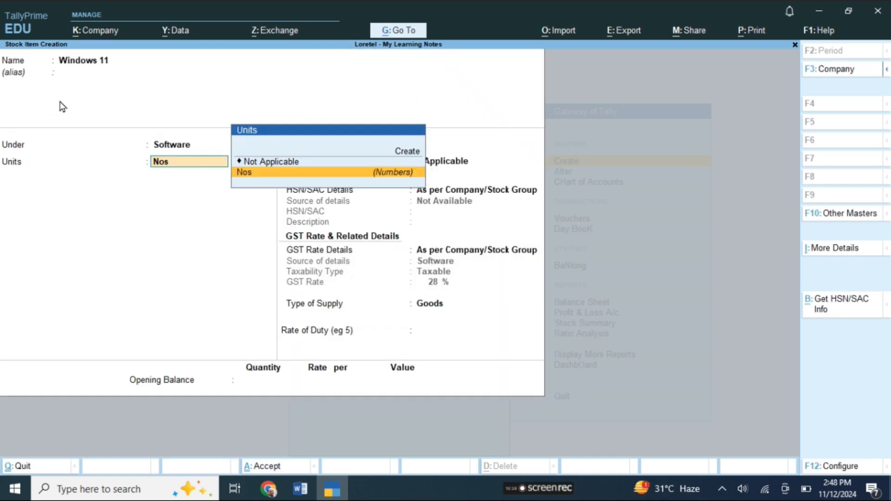
- Set the Windows 11 item's group back to Components, keep unit Nos and the default GST details, and save the item
{"action": "key", "text": "BackSpace"}
{"action": "key", "text": "Up"}
{"action": "key", "text": "Up"}
{"action": "key", "text": "Up"}
{"action": "key", "text": "Down"}
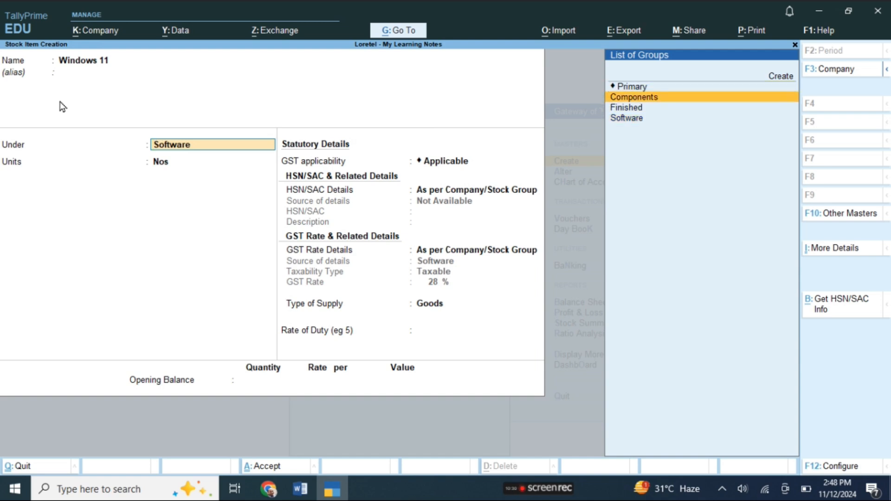
{"action": "key", "text": "Return"}
{"action": "key", "text": "Return"}
{"action": "key", "text": "Return"}
{"action": "key", "text": "Return"}
{"action": "key", "text": "Return"}
{"action": "key", "text": "Return"}
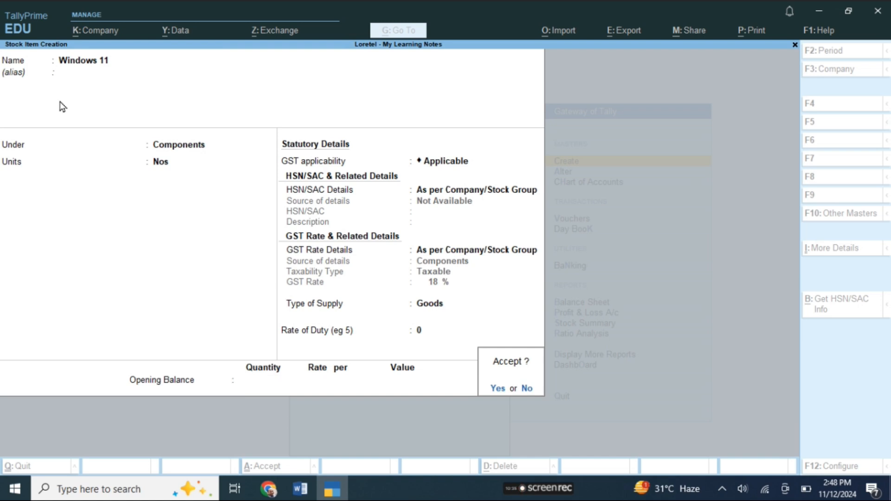
{"action": "key", "text": "Return"}
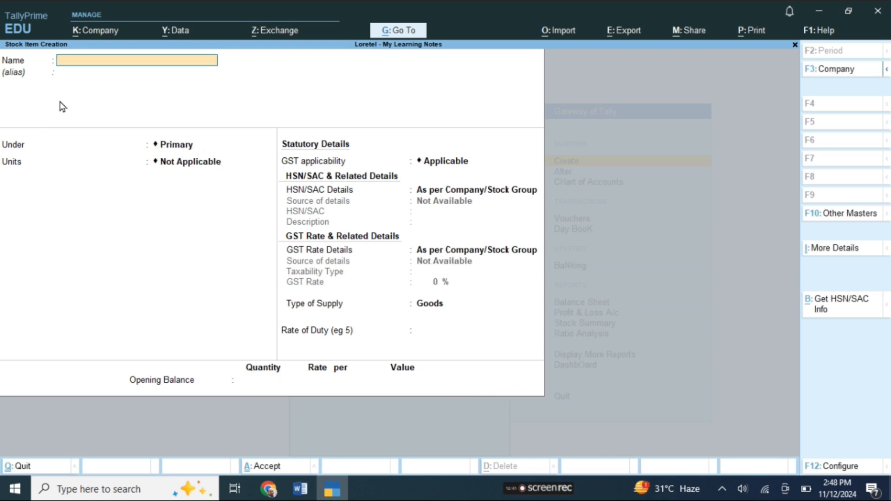
- Start a new stock item named Assembled Computer, placing it under Finished with unit Nos
{"action": "type", "text": "Assembled Computer"}
{"action": "key", "text": "Return"}
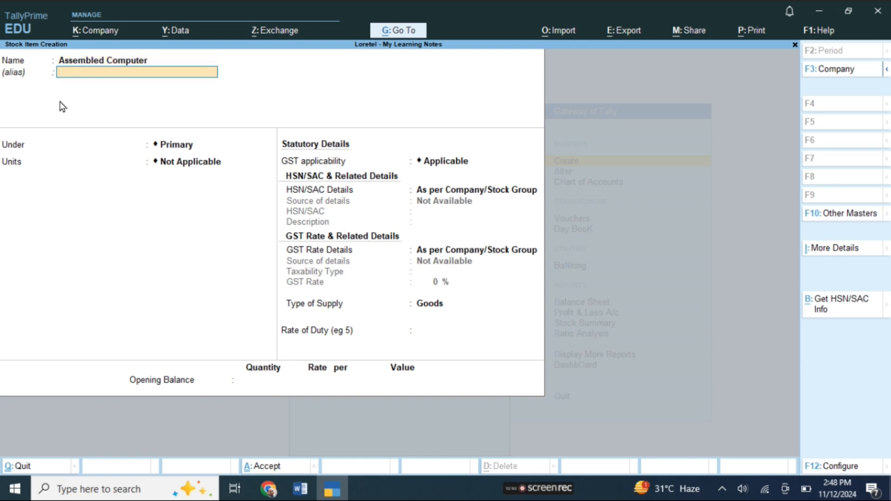
{"action": "key", "text": "Return"}
{"action": "key", "text": "Down"}
{"action": "key", "text": "Down"}
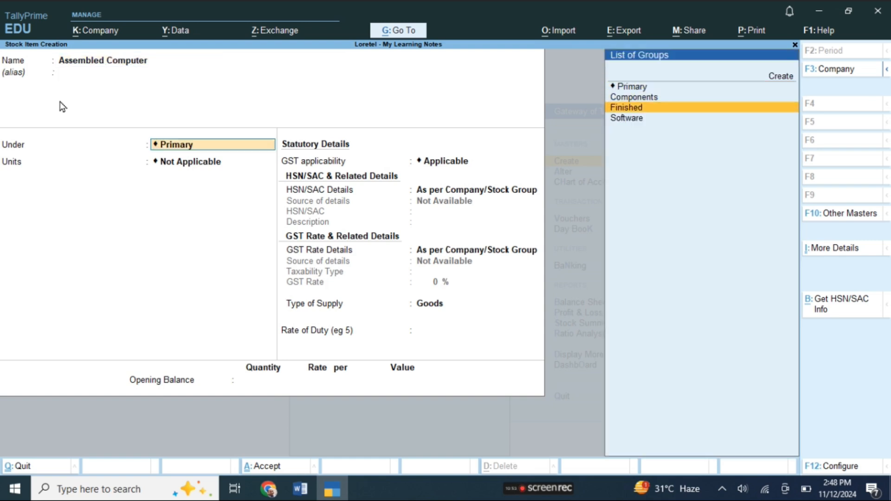
{"action": "key", "text": "Return"}
{"action": "key", "text": "Down"}
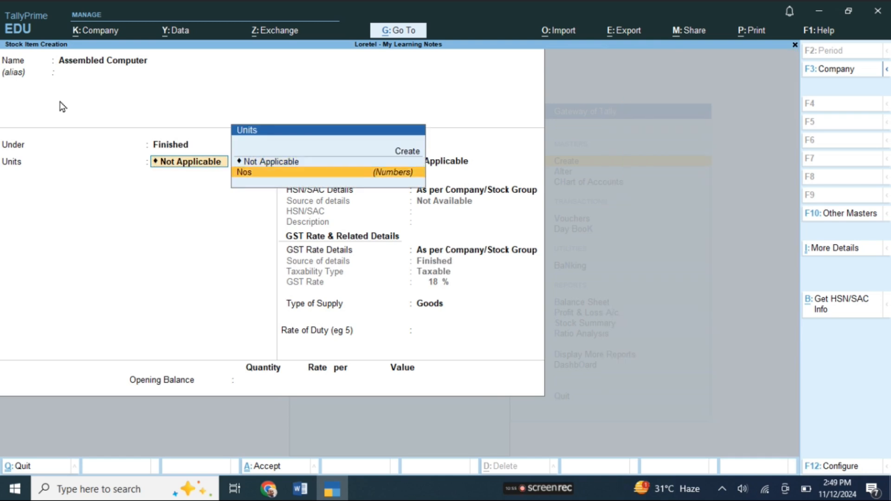
{"action": "key", "text": "Return"}
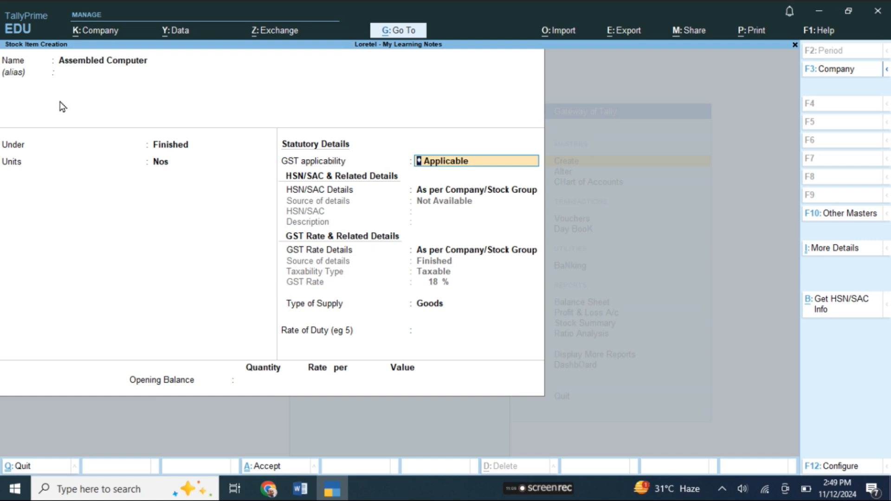
- In the stock item configuration, enable Set Components List (Bill of Materials) in Stock Items and accept the settings
{"action": "key", "text": "F12"}
{"action": "key", "text": "Return"}
{"action": "key", "text": "Return"}
{"action": "key", "text": "Return"}
{"action": "key", "text": "Return"}
{"action": "key", "text": "Return"}
{"action": "key", "text": "Return"}
{"action": "key", "text": "Return"}
{"action": "key", "text": "Return"}
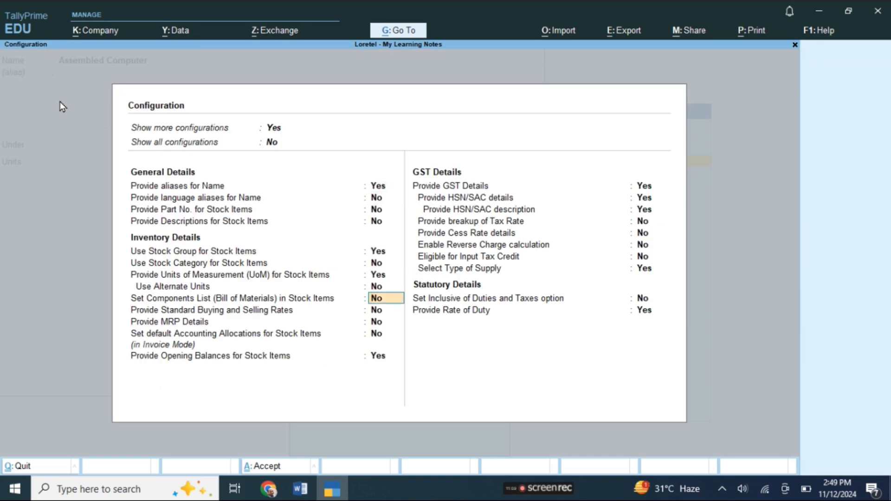
{"action": "type", "text": "y"}
{"action": "key", "text": "Return"}
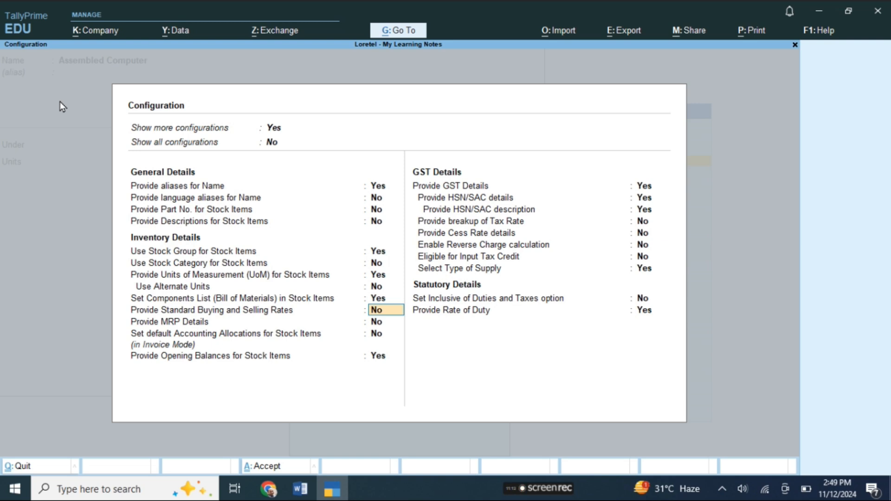
{"action": "key", "text": "ctrl+a"}
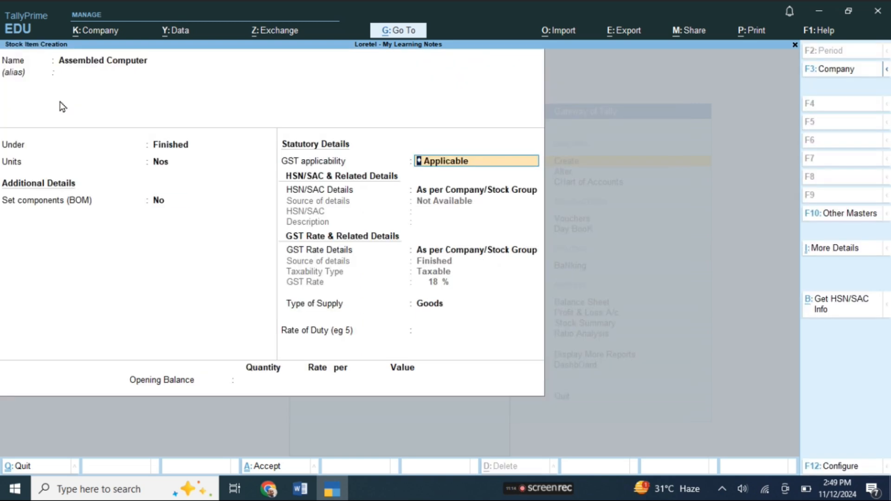
- Turn on component setting for Assembled Computer and start a BOM named Computer I3 with a unit of manufacture of 1 Nos
{"action": "key", "text": "Return"}
{"action": "type", "text": "y"}
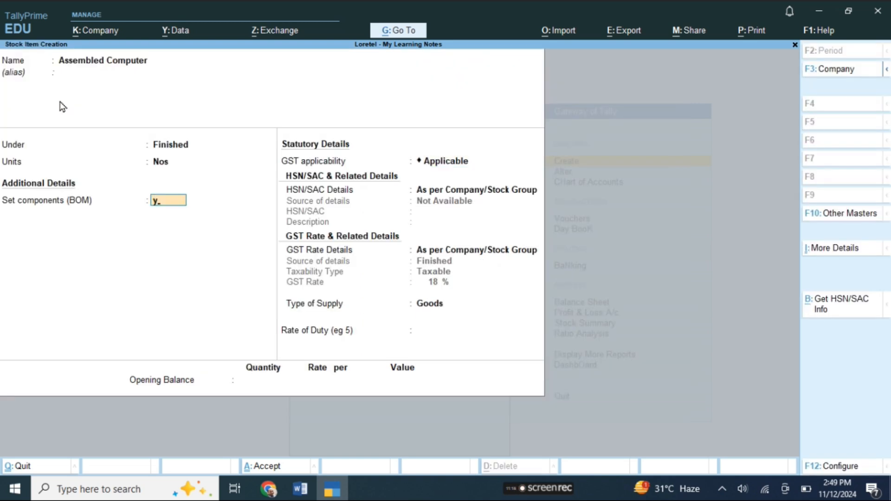
{"action": "key", "text": "Return"}
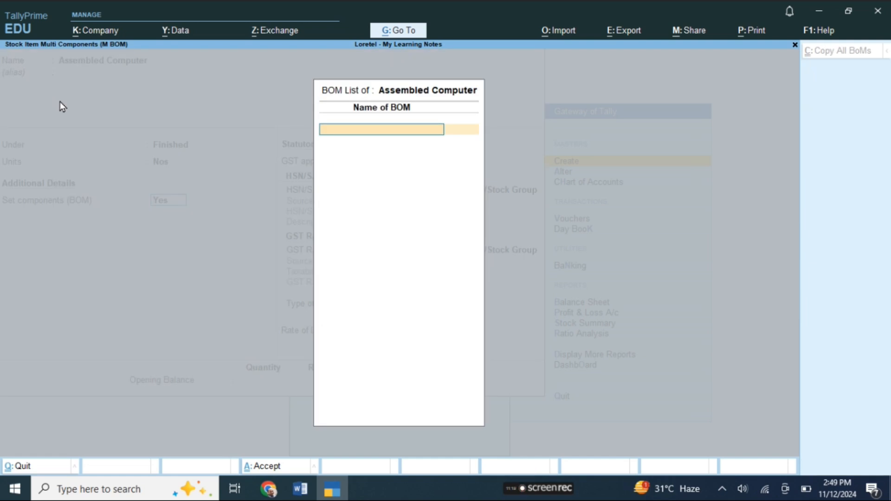
{"action": "type", "text": "Computer i3"}
{"action": "key", "text": "Return"}
{"action": "type", "text": "1"}
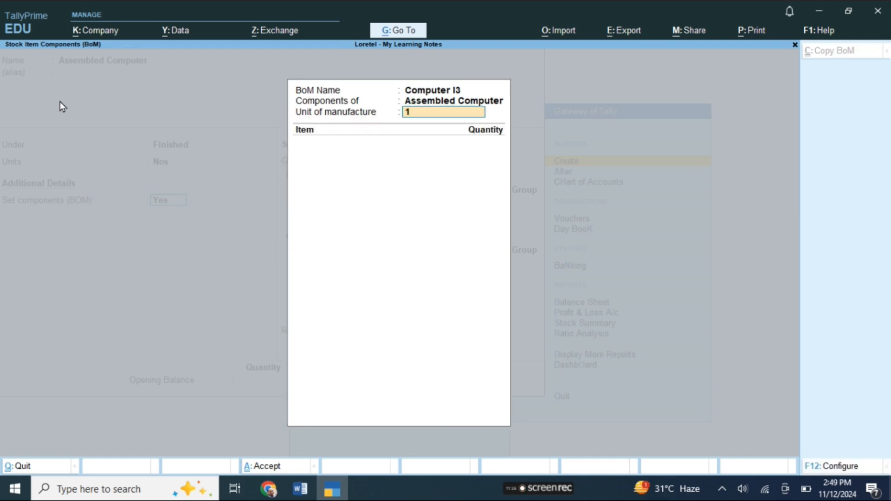
{"action": "key", "text": "Return"}
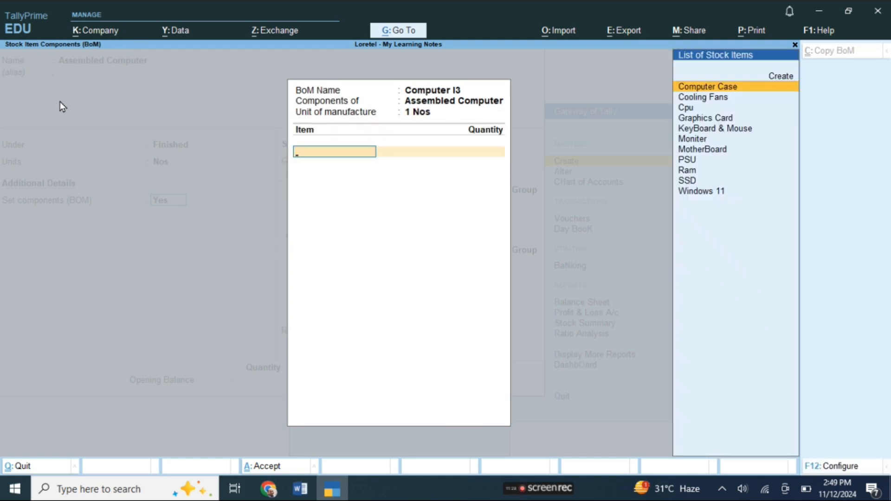
- Add Computer Case and Cooling Fans to the Computer I3 BOM, each with quantity 1 Nos
{"action": "key", "text": "Return"}
{"action": "type", "text": "1"}
{"action": "key", "text": "Return"}
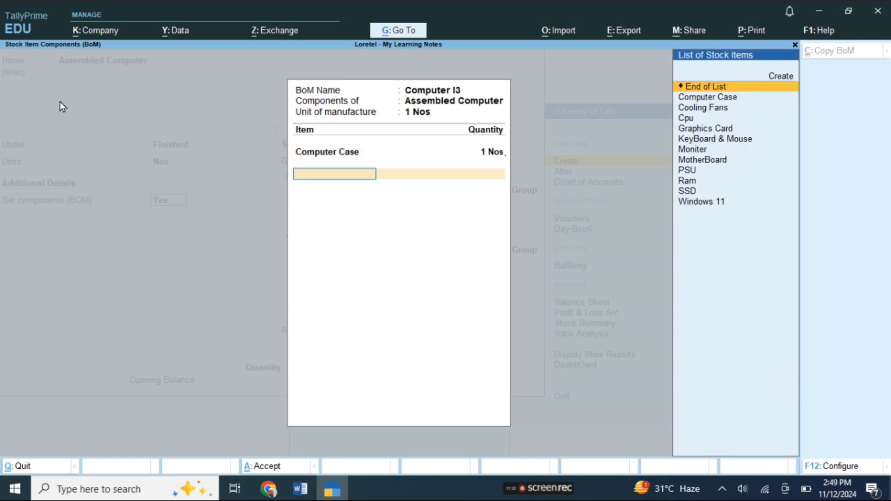
{"action": "key", "text": "Down"}
{"action": "key", "text": "Down"}
{"action": "key", "text": "Return"}
{"action": "type", "text": "1"}
{"action": "key", "text": "Return"}
- Add Cpu and Graphics Card to the Computer I3 BOM, each with quantity 1 Nos
{"action": "key", "text": "Down"}
{"action": "key", "text": "Down"}
{"action": "key", "text": "Down"}
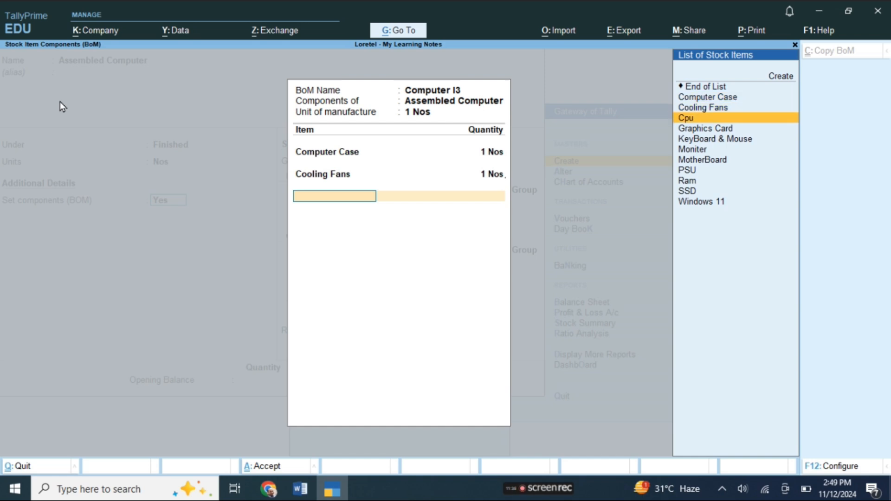
{"action": "key", "text": "Return"}
{"action": "type", "text": "1 Nos"}
{"action": "key", "text": "Return"}
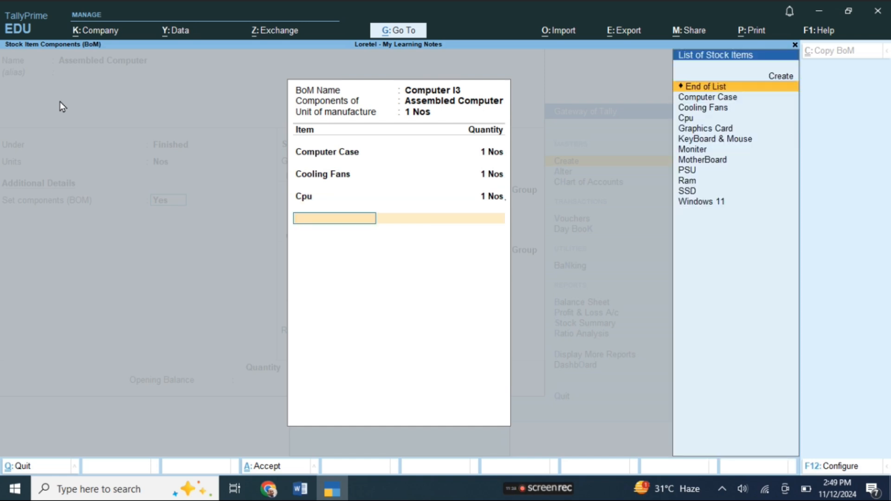
{"action": "key", "text": "Down"}
{"action": "key", "text": "Down"}
{"action": "key", "text": "Down"}
{"action": "key", "text": "Down"}
{"action": "key", "text": "Return"}
{"action": "type", "text": "1"}
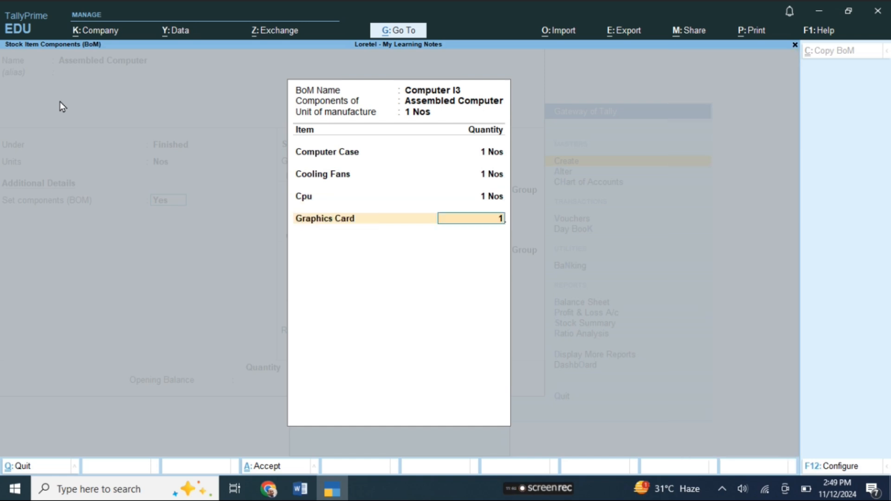
{"action": "key", "text": "Return"}
- Add KeyBoard & Mouse to the Computer I3 BOM with quantity 1 Nos
{"action": "key", "text": "Down"}
{"action": "key", "text": "Down"}
{"action": "key", "text": "Down"}
{"action": "key", "text": "Down"}
{"action": "key", "text": "Down"}
{"action": "key", "text": "Return"}
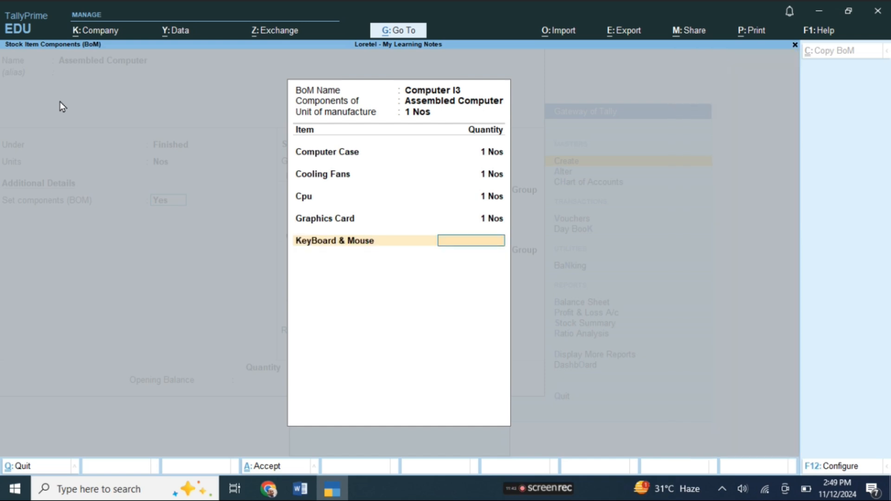
{"action": "type", "text": "1"}
{"action": "key", "text": "Return"}
- Add Moniter to the Computer I3 BOM with quantity 1 Nos
{"action": "key", "text": "Down"}
{"action": "key", "text": "Down"}
{"action": "key", "text": "Down"}
{"action": "key", "text": "Down"}
{"action": "key", "text": "Down"}
{"action": "key", "text": "Down"}
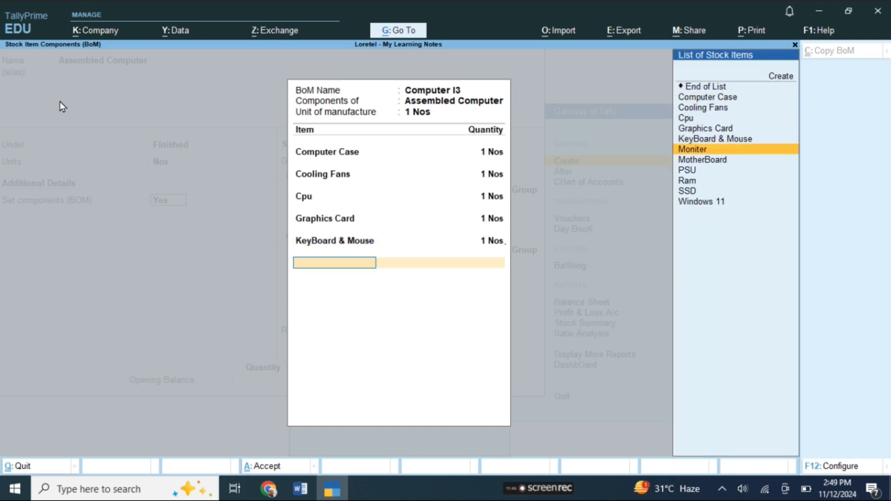
{"action": "key", "text": "Return"}
{"action": "type", "text": "1"}
{"action": "key", "text": "Return"}
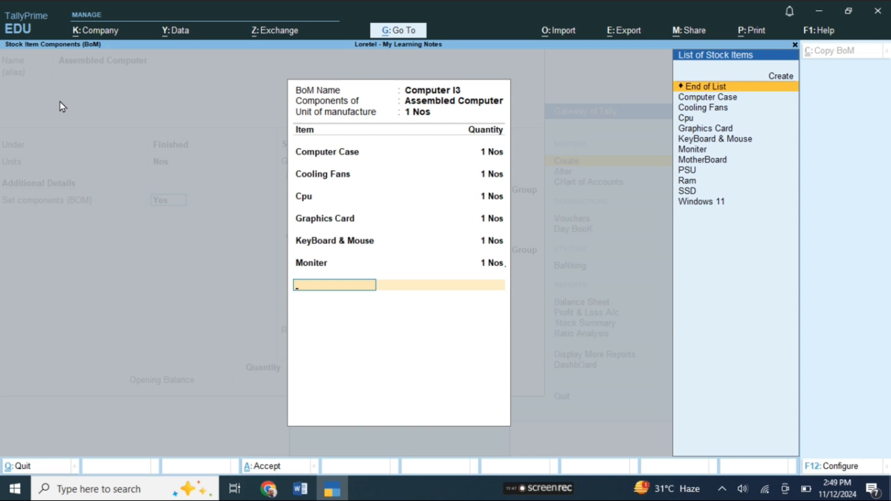
- Add MotherBoard to the Computer I3 BOM with quantity 1 Nos
{"action": "key", "text": "Down"}
{"action": "key", "text": "Down"}
{"action": "key", "text": "Down"}
{"action": "key", "text": "Down"}
{"action": "key", "text": "Down"}
{"action": "key", "text": "Down"}
{"action": "key", "text": "Down"}
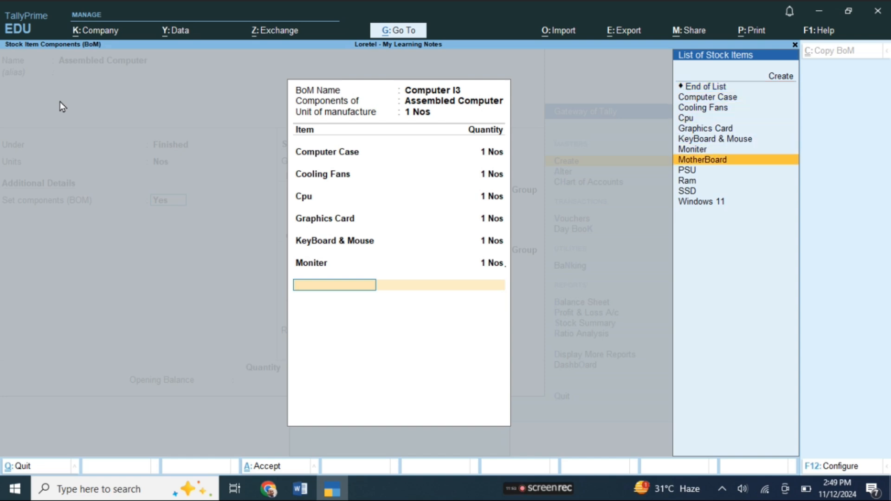
{"action": "key", "text": "Return"}
{"action": "type", "text": "1"}
{"action": "key", "text": "Return"}
- Add PSU to the Computer I3 BOM with quantity 1 Nos
{"action": "key", "text": "Down"}
{"action": "key", "text": "Down"}
{"action": "key", "text": "Down"}
{"action": "key", "text": "Down"}
{"action": "key", "text": "Down"}
{"action": "key", "text": "Down"}
{"action": "key", "text": "Down"}
{"action": "key", "text": "Down"}
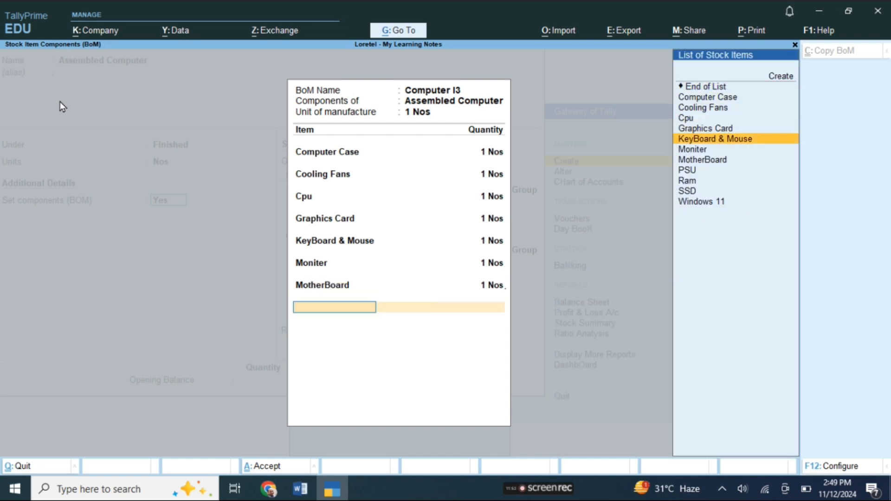
{"action": "key", "text": "Return"}
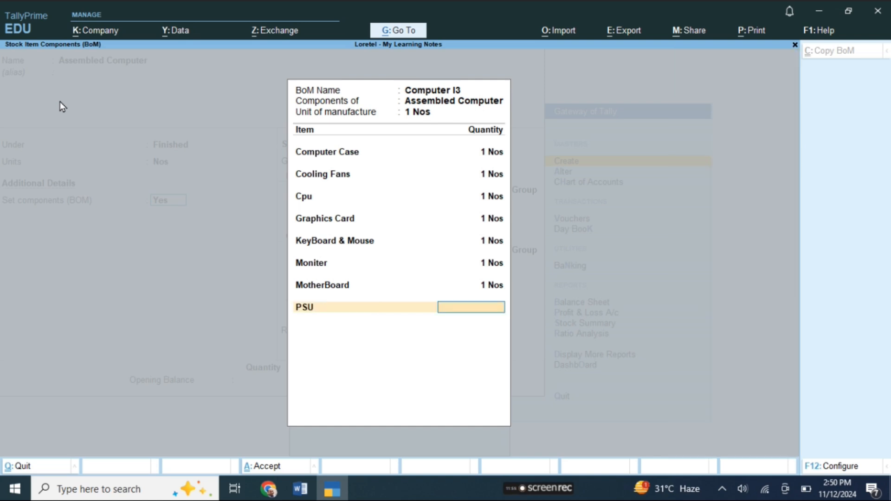
{"action": "type", "text": "1"}
{"action": "key", "text": "Return"}
- Add Ram to the Computer I3 BOM with quantity 2 Nos
{"action": "key", "text": "Down"}
{"action": "key", "text": "Down"}
{"action": "key", "text": "Down"}
{"action": "key", "text": "Down"}
{"action": "key", "text": "Down"}
{"action": "key", "text": "Down"}
{"action": "key", "text": "Down"}
{"action": "key", "text": "Down"}
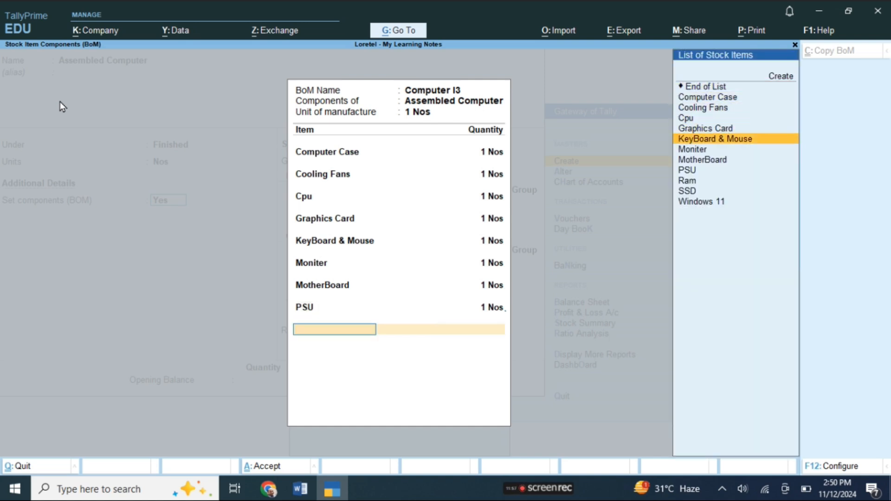
{"action": "key", "text": "Down"}
{"action": "key", "text": "Return"}
{"action": "type", "text": "2"}
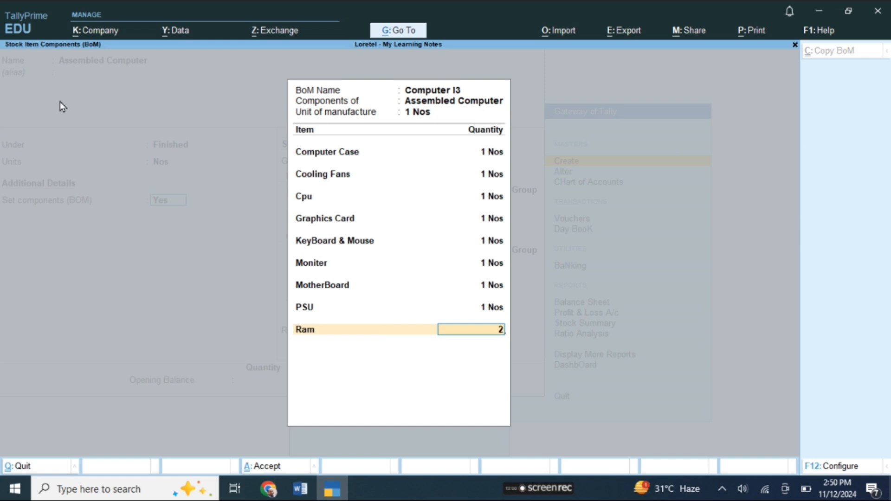
{"action": "key", "text": "Return"}
- Add SSD to the Computer I3 BOM with quantity 1 Nos
{"action": "key", "text": "Down"}
{"action": "key", "text": "Down"}
{"action": "key", "text": "Down"}
{"action": "key", "text": "Down"}
{"action": "key", "text": "Down"}
{"action": "key", "text": "Down"}
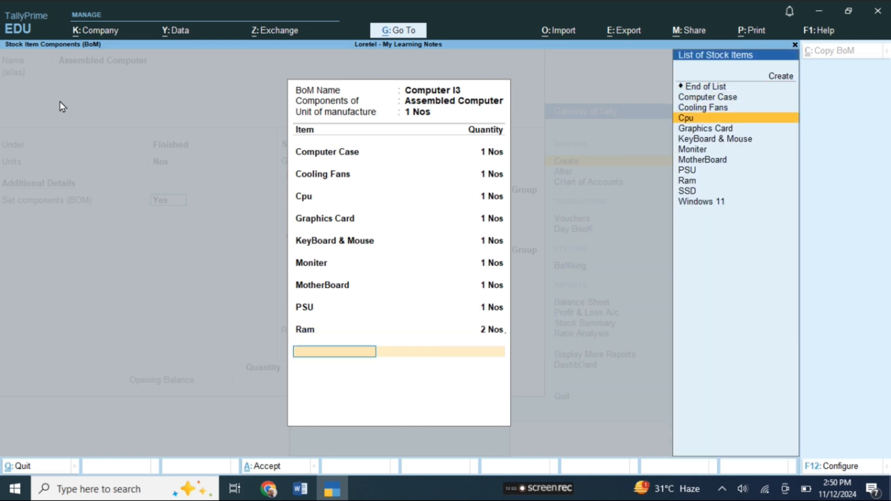
{"action": "key", "text": "Down"}
{"action": "key", "text": "Down"}
{"action": "key", "text": "Down"}
{"action": "key", "text": "Down"}
{"action": "key", "text": "Return"}
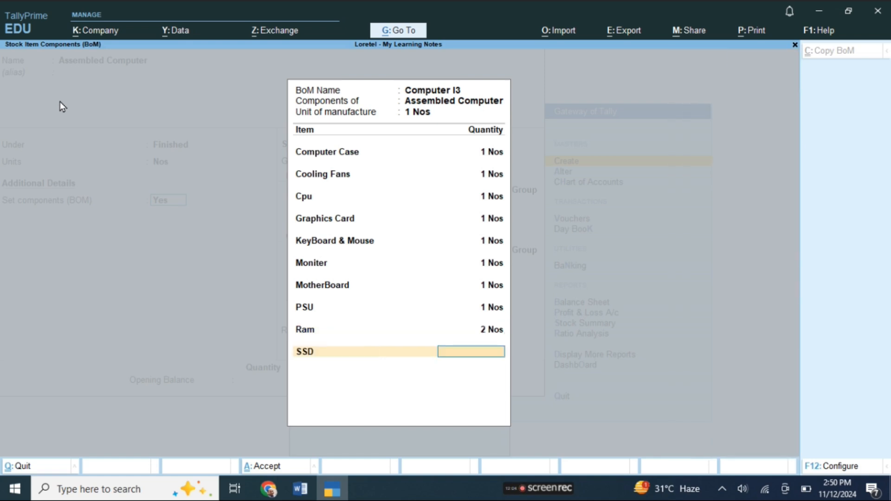
{"action": "type", "text": "1"}
{"action": "key", "text": "Return"}
- Add Windows 11 to the Computer I3 BOM with quantity 1 Nos and end the component list
{"action": "key", "text": "Down"}
{"action": "key", "text": "Down"}
{"action": "key", "text": "Down"}
{"action": "key", "text": "Down"}
{"action": "key", "text": "Down"}
{"action": "key", "text": "Down"}
{"action": "key", "text": "Down"}
{"action": "key", "text": "Down"}
{"action": "key", "text": "Down"}
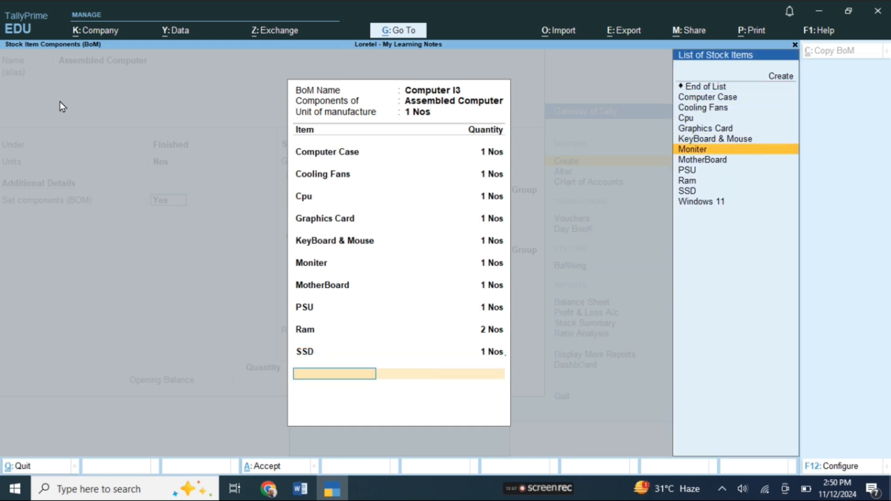
{"action": "key", "text": "Down"}
{"action": "key", "text": "Down"}
{"action": "key", "text": "Return"}
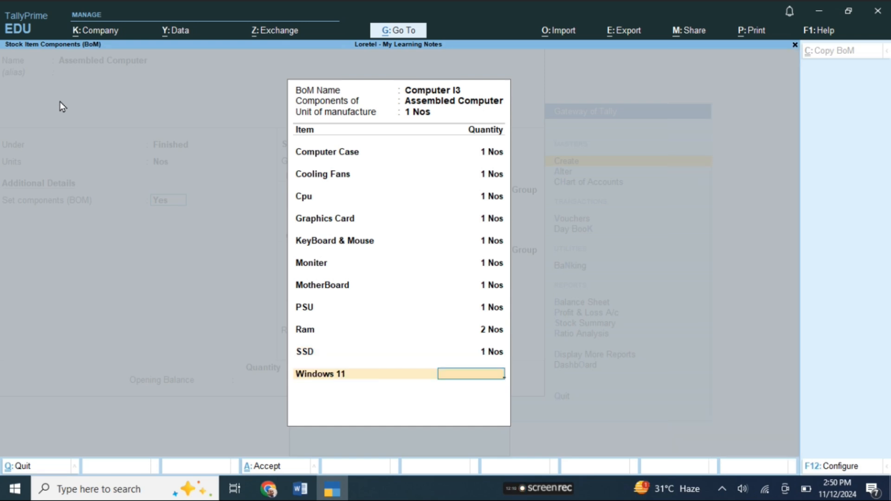
{"action": "type", "text": "1"}
{"action": "key", "text": "Return"}
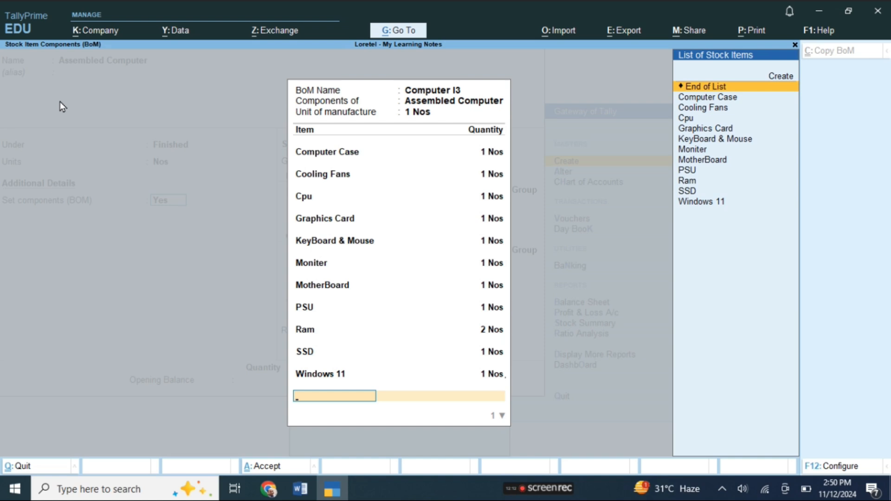
{"action": "key", "text": "Return"}
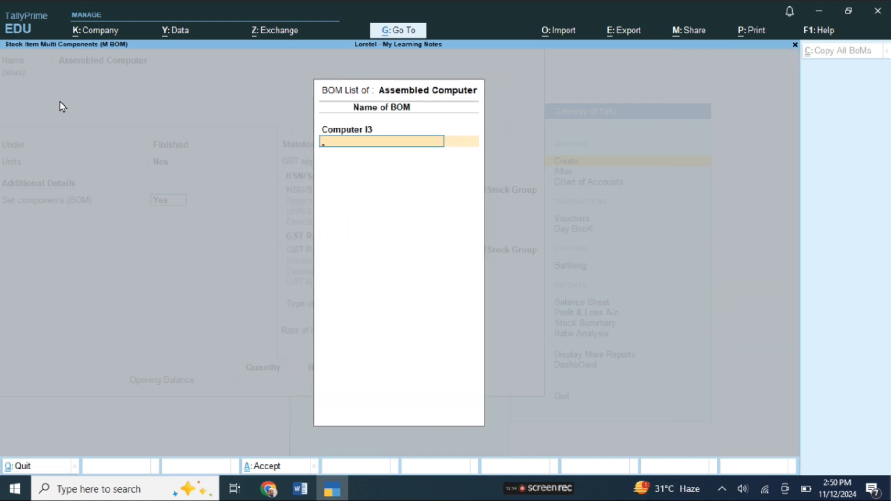
- Close the BOM list, save Assembled Computer with the default GST details and no opening balance, and return to the Gateway of Tally
{"action": "key", "text": "Return"}
{"action": "key", "text": "Return"}
{"action": "key", "text": "Return"}
{"action": "key", "text": "Return"}
{"action": "key", "text": "Return"}
{"action": "key", "text": "Return"}
{"action": "key", "text": "Return"}
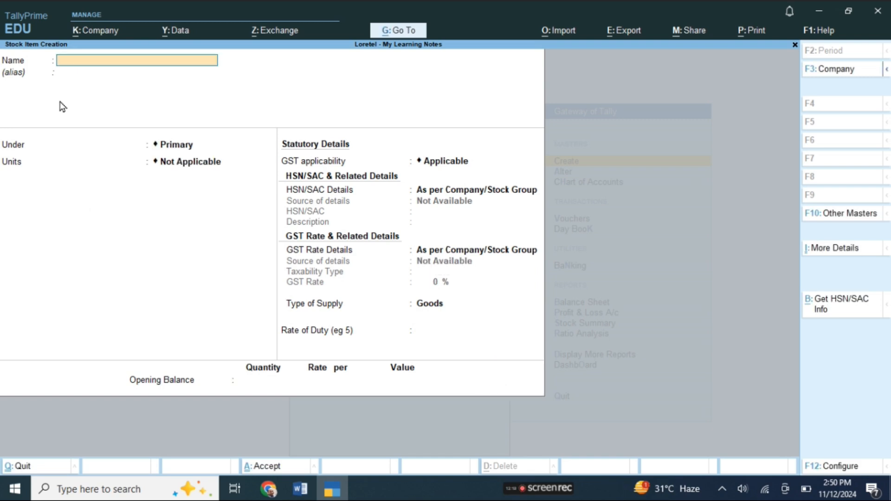
{"action": "key", "text": "Escape"}
{"action": "key", "text": "Escape"}
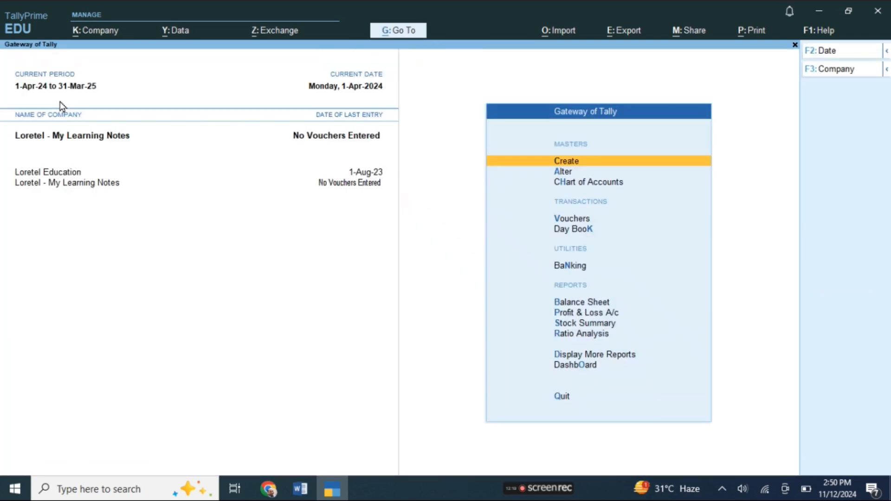
- Switch to the BitPaper whiteboard in Chrome and mark the Creating Stock Groups, Creating Stock Items and BOM lines with freehand pen strokes
{"action": "left_click", "coordinate": [268, 489]}
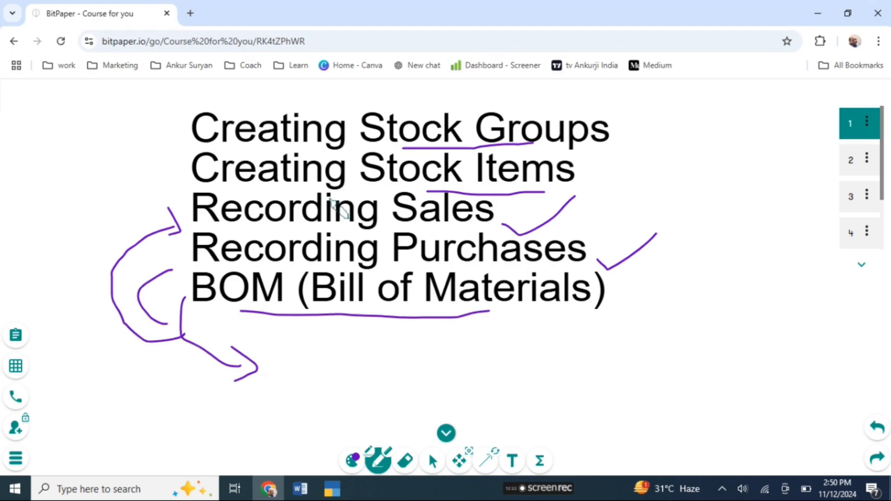
{"action": "mouse_move", "coordinate": [235, 95]}
{"action": "left_mouse_down"}
{"action": "mouse_move", "coordinate": [175, 105]}
{"action": "mouse_move", "coordinate": [227, 126]}
{"action": "left_mouse_up"}
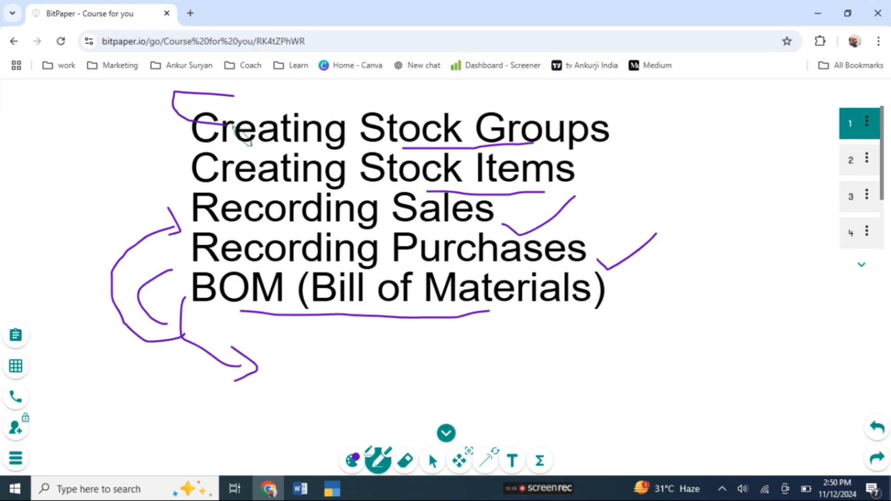
{"action": "mouse_move", "coordinate": [570, 162]}
{"action": "left_mouse_down"}
{"action": "mouse_move", "coordinate": [564, 185]}
{"action": "mouse_move", "coordinate": [731, 161]}
{"action": "left_mouse_up"}
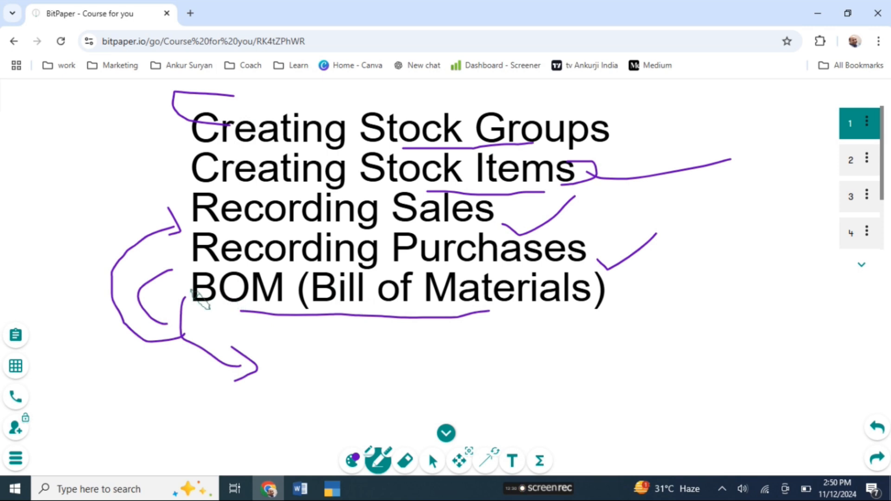
{"action": "mouse_move", "coordinate": [192, 288]}
{"action": "left_mouse_down"}
{"action": "mouse_move", "coordinate": [667, 308]}
{"action": "mouse_move", "coordinate": [604, 294]}
{"action": "left_mouse_up"}
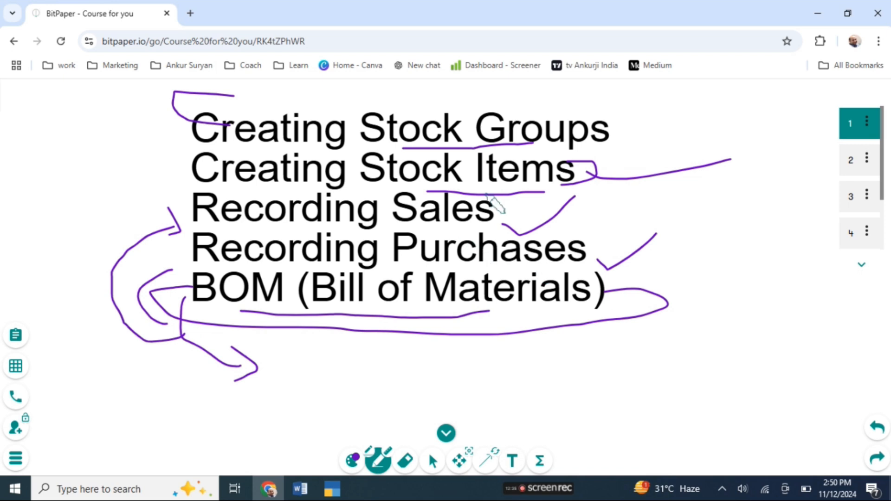
- Draw a freehand arrow beside the Recording Purchases line on the whiteboard and switch back to TallyPrime
{"action": "left_click_drag", "start_coordinate": [593, 243], "coordinate": [789, 229]}
{"action": "left_click_drag", "start_coordinate": [745, 207], "coordinate": [773, 263]}
{"action": "left_click", "coordinate": [332, 489]}
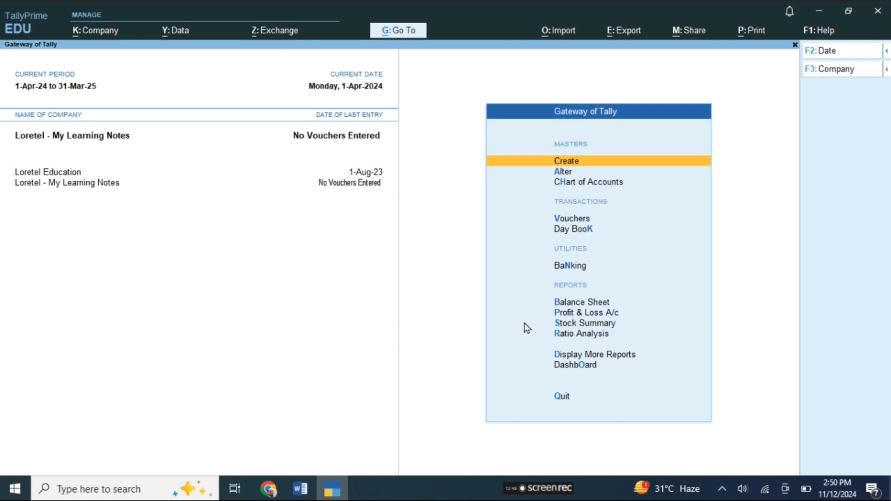
- Start a new ledger master and enter the supplier's name as the ledger name, with no alias
{"action": "key", "text": "Return"}
{"action": "key", "text": "Down"}
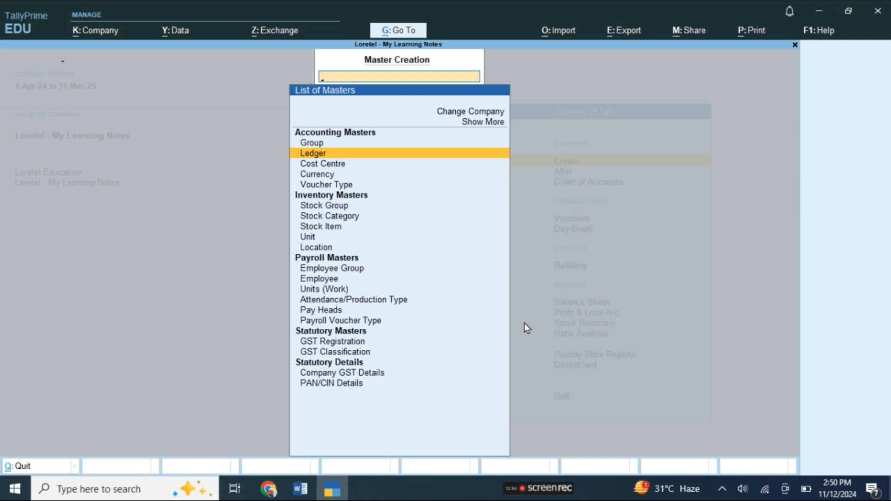
{"action": "key", "text": "Return"}
{"action": "type", "text": "Rahu"}
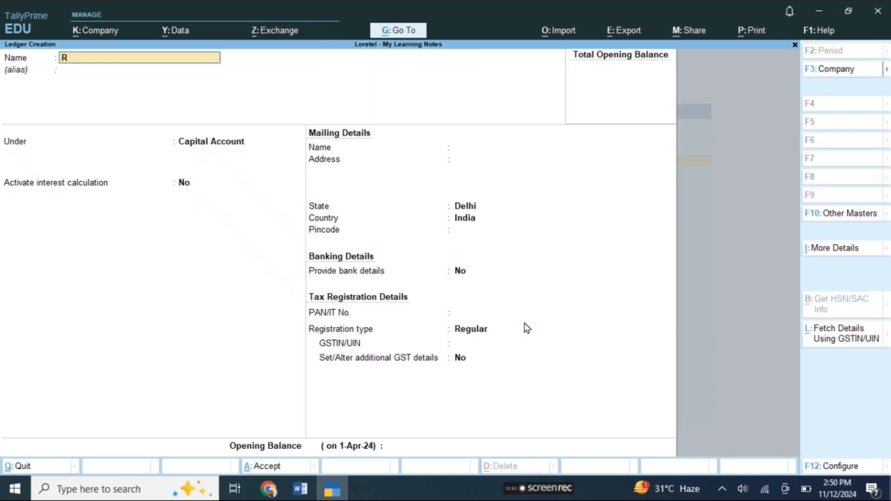
{"action": "key", "text": "Return"}
- Place the supplier ledger under Sundry Creditors with bill-by-bill balances kept at Yes, and save it
{"action": "type", "text": "S"}
{"action": "key", "text": "Down"}
{"action": "key", "text": "Down"}
{"action": "key", "text": "Down"}
{"action": "key", "text": "Down"}
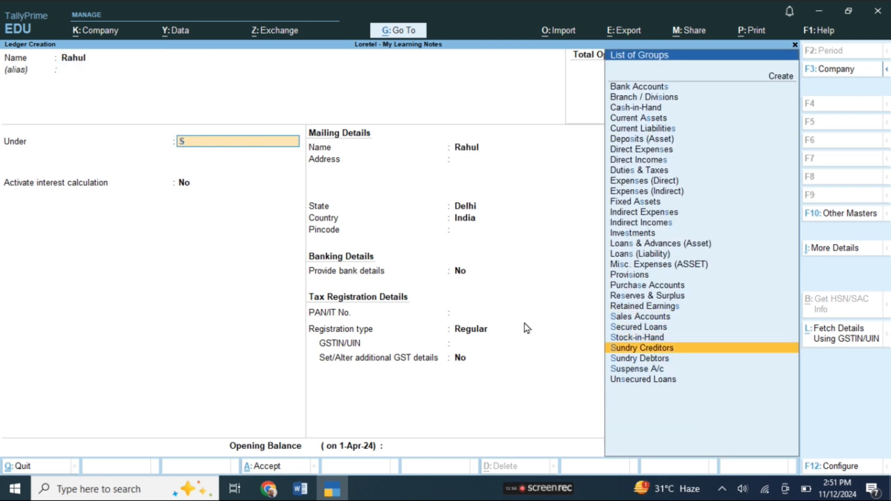
{"action": "key", "text": "Return"}
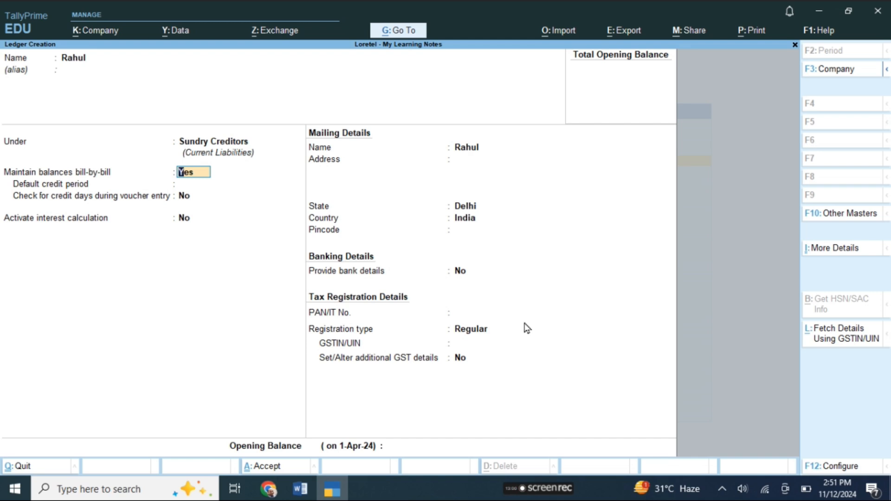
{"action": "key", "text": "Return"}
{"action": "key", "text": "Return"}
{"action": "key", "text": "ctrl"}
{"action": "key", "text": "ctrl+a"}
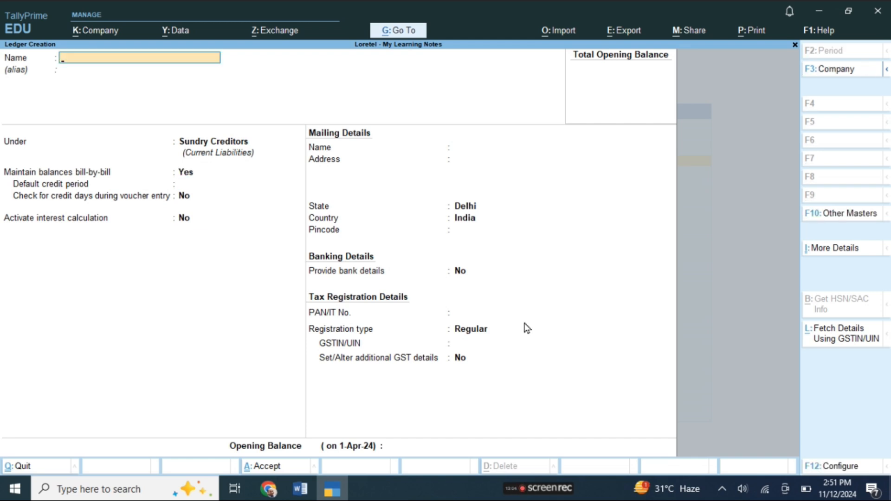
- Name the next ledger CGST and place it under the Duties & Taxes group
{"action": "type", "text": "G"}
{"action": "key", "text": "BackSpace"}
{"action": "type", "text": "CGST"}
{"action": "key", "text": "Return"}
{"action": "key", "text": "Return"}
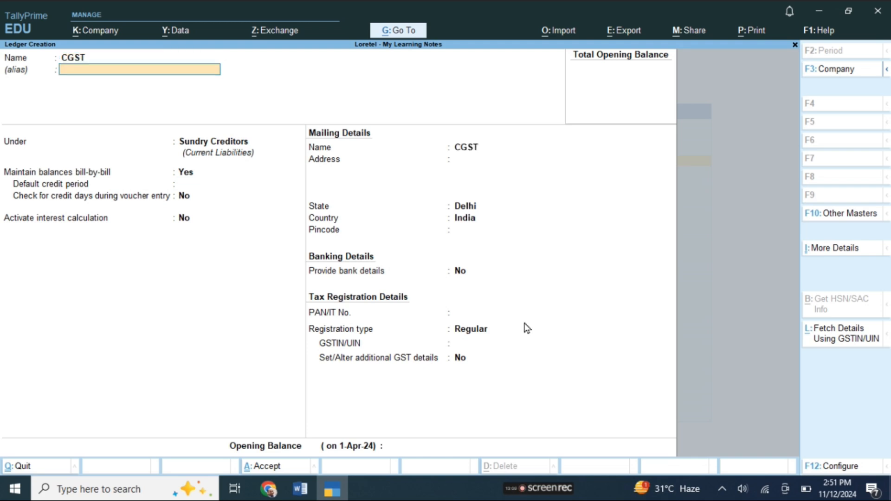
{"action": "type", "text": "Du"}
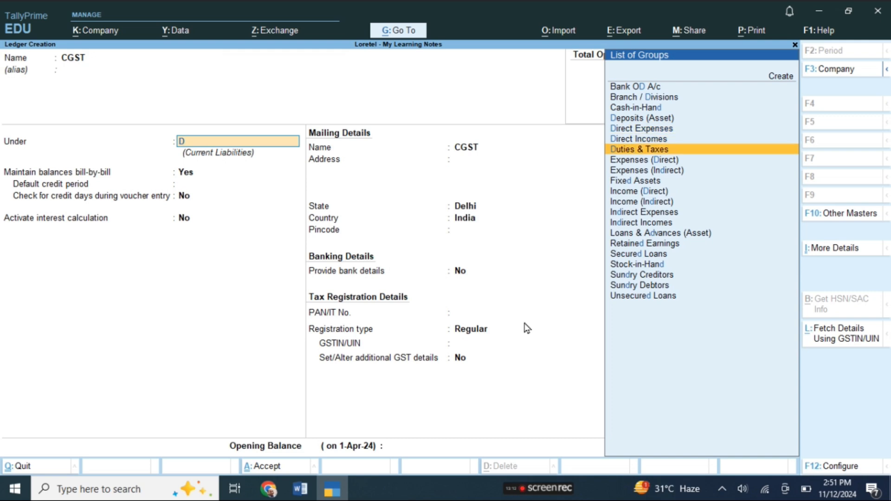
{"action": "key", "text": "Return"}
- Set the CGST ledger's duty type to GST and tax type to CGST, keep rounding Not Applicable, and save without an opening balance
{"action": "key", "text": "Up"}
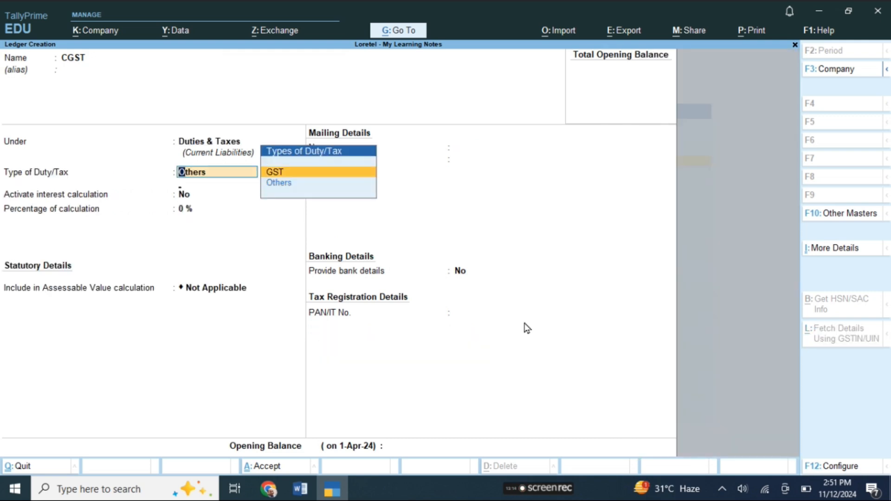
{"action": "key", "text": "Return"}
{"action": "key", "text": "Down"}
{"action": "key", "text": "Down"}
{"action": "key", "text": "Up"}
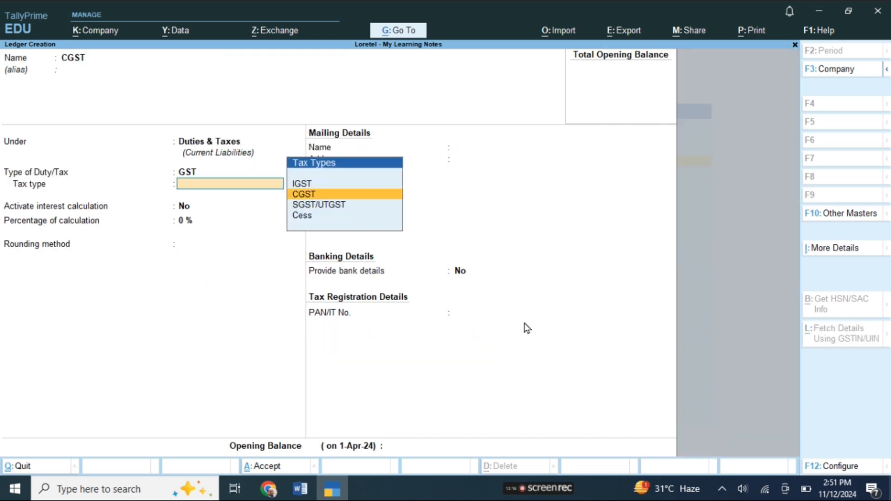
{"action": "key", "text": "Return"}
{"action": "key", "text": "Return"}
{"action": "key", "text": "Return"}
{"action": "key", "text": "Return"}
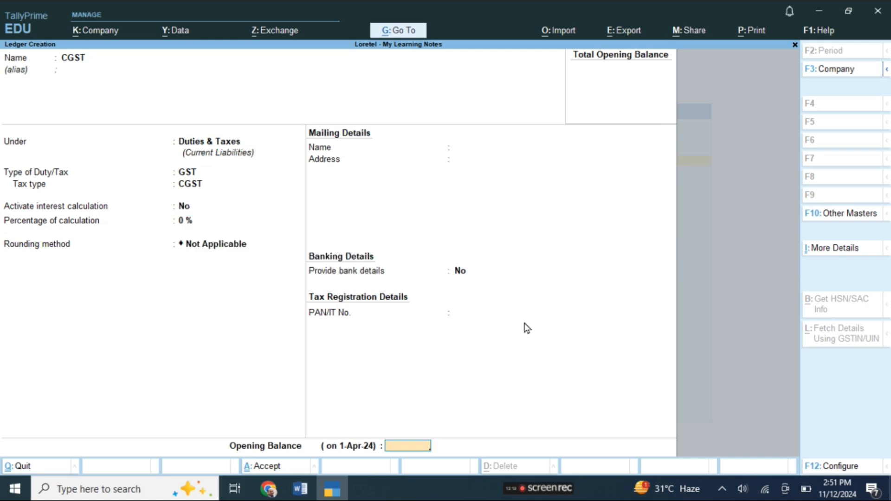
{"action": "key", "text": "Return"}
{"action": "key", "text": "Return"}
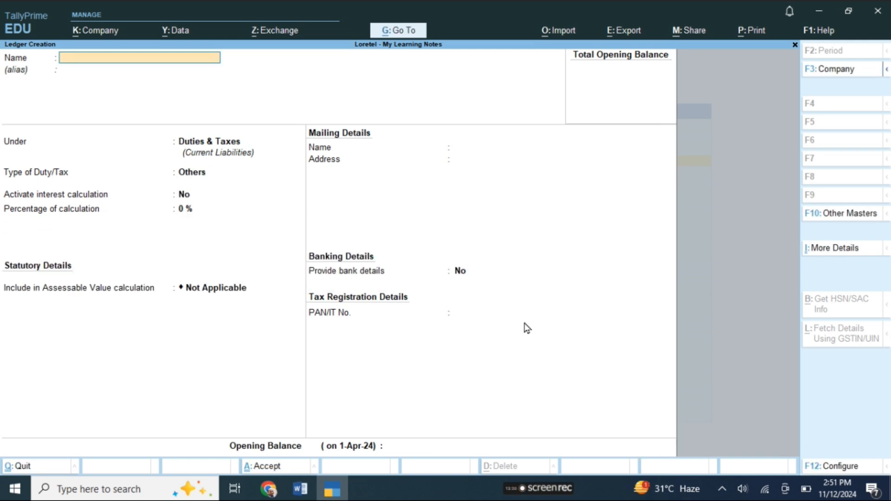
- Name the next ledger SGST, keep it under Duties & Taxes, and set its type of duty/tax to GST
{"action": "type", "text": "SGST"}
{"action": "key", "text": "Return"}
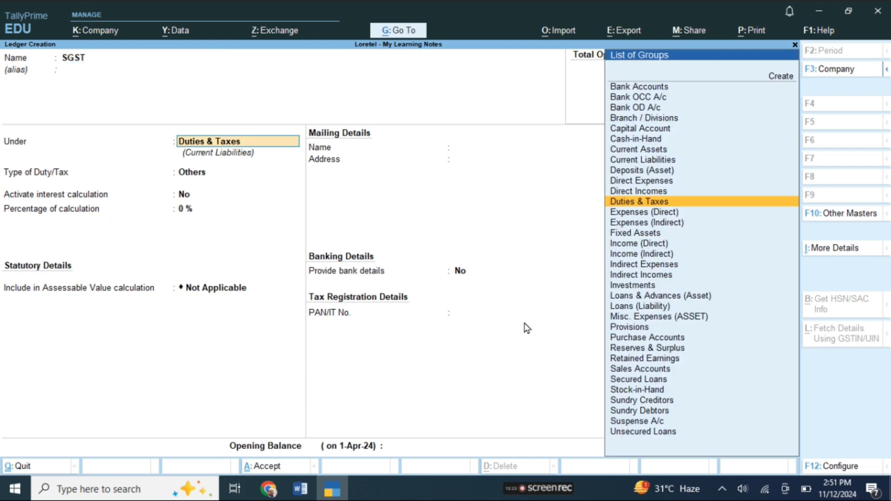
{"action": "key", "text": "Return"}
{"action": "key", "text": "Up"}
{"action": "key", "text": "Return"}
- Set the SGST ledger's tax type to SGST/UTGST, keep rounding Not Applicable, and save it without an opening balance
{"action": "key", "text": "Down"}
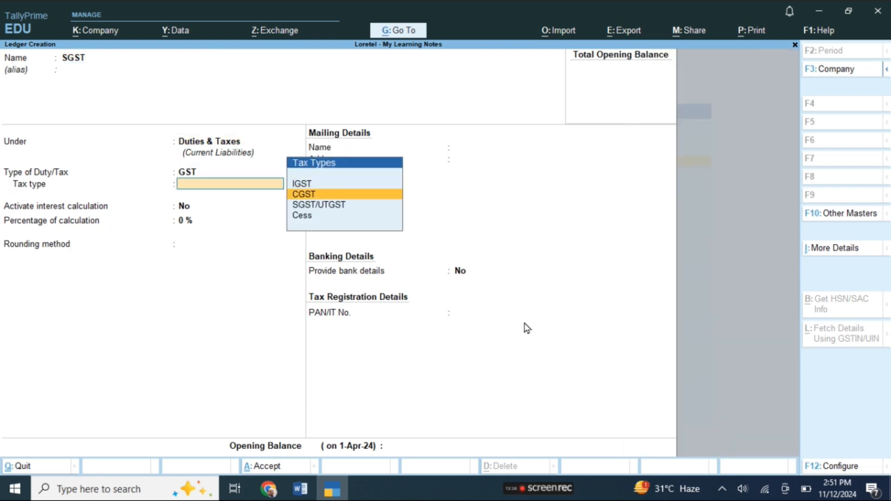
{"action": "key", "text": "Down"}
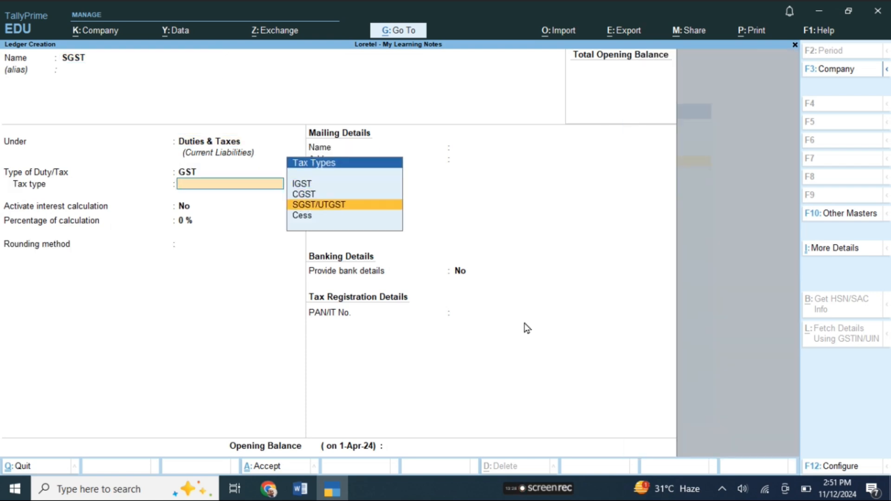
{"action": "key", "text": "Return"}
{"action": "key", "text": "Return"}
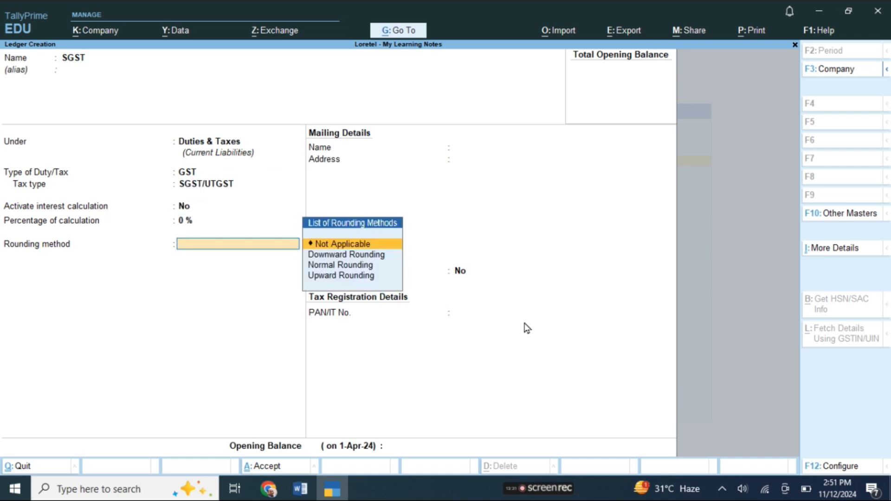
{"action": "key", "text": "Return"}
{"action": "key", "text": "Return"}
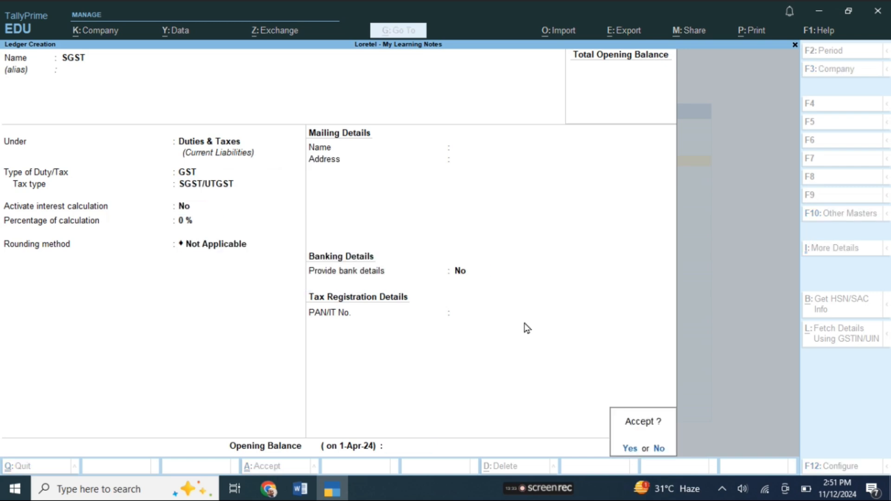
{"action": "key", "text": "Return"}
- Create an IGST ledger under Duties & Taxes with duty type GST and tax type IGST, then return to the Gateway of Tally
{"action": "type", "text": "IGST"}
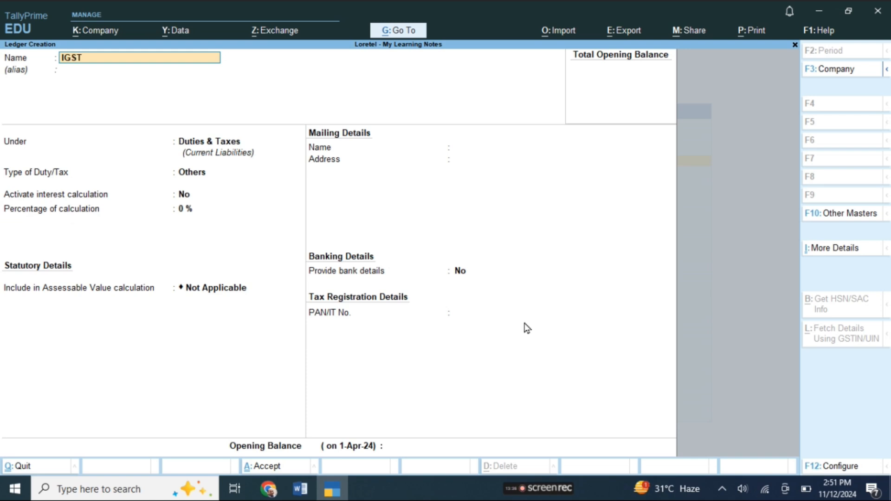
{"action": "key", "text": "Return"}
{"action": "key", "text": "Return"}
{"action": "key", "text": "Return"}
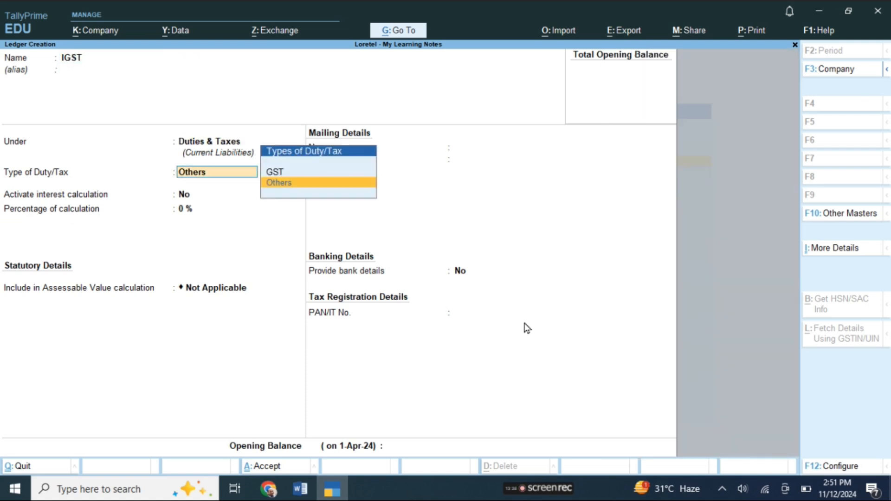
{"action": "key", "text": "Up"}
{"action": "key", "text": "Return"}
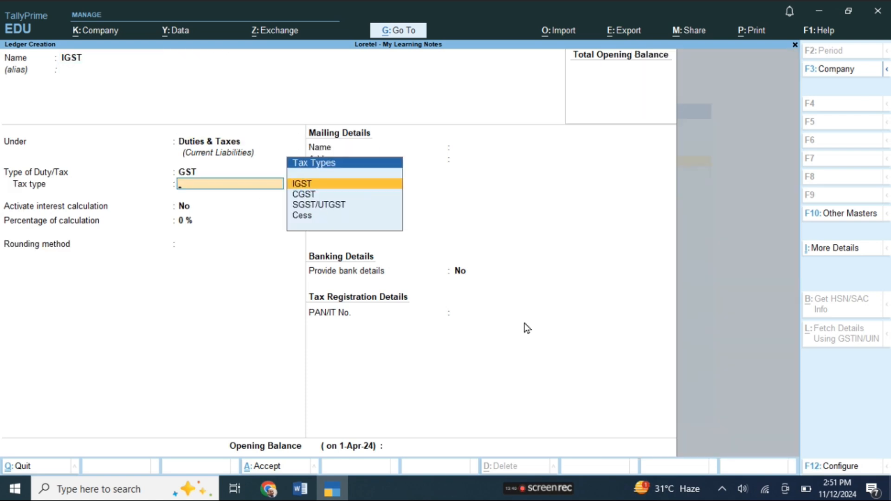
{"action": "key", "text": "Return"}
{"action": "key", "text": "ctrl+a"}
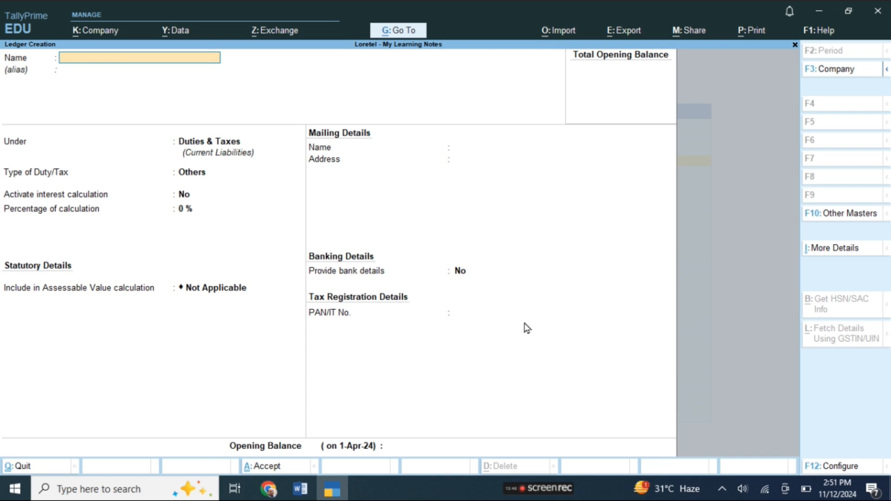
{"action": "key", "text": "Escape"}
{"action": "key", "text": "Escape"}
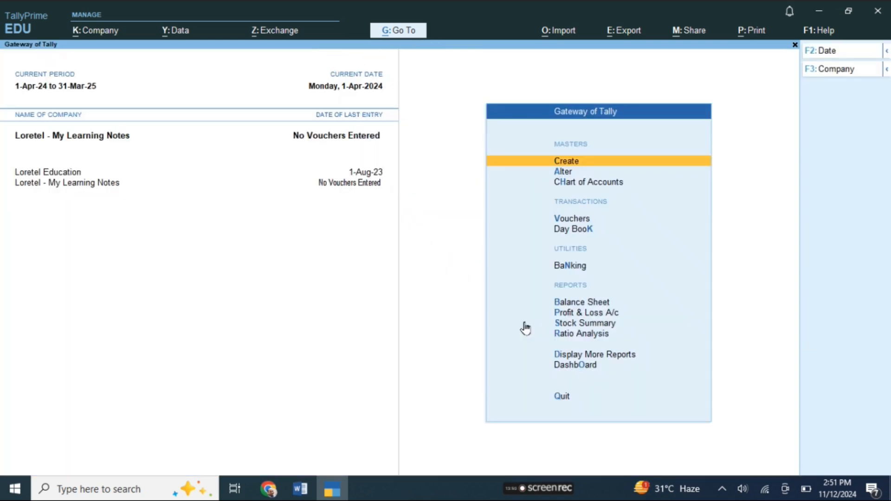
- Open the Ledgers chart of accounts and display it as a plain list of ledgers
{"action": "key", "text": "Down"}
{"action": "key", "text": "Down"}
{"action": "key", "text": "Return"}
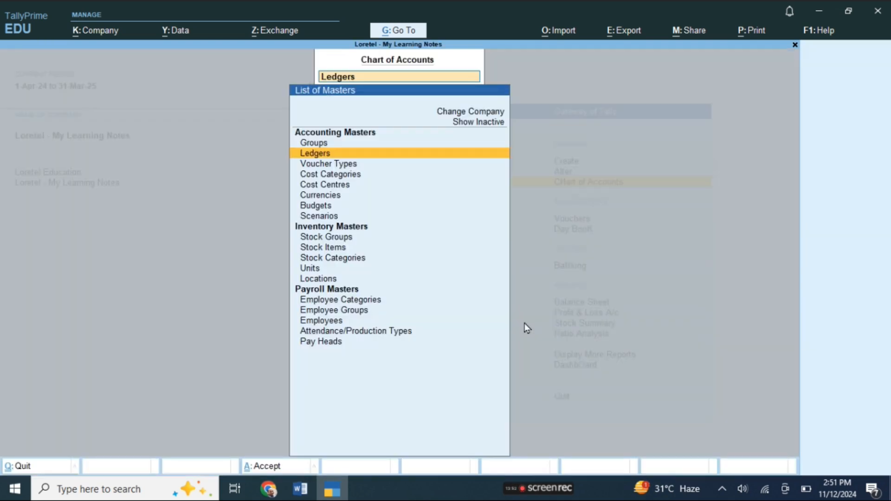
{"action": "key", "text": "Return"}
{"action": "key", "text": "F5"}
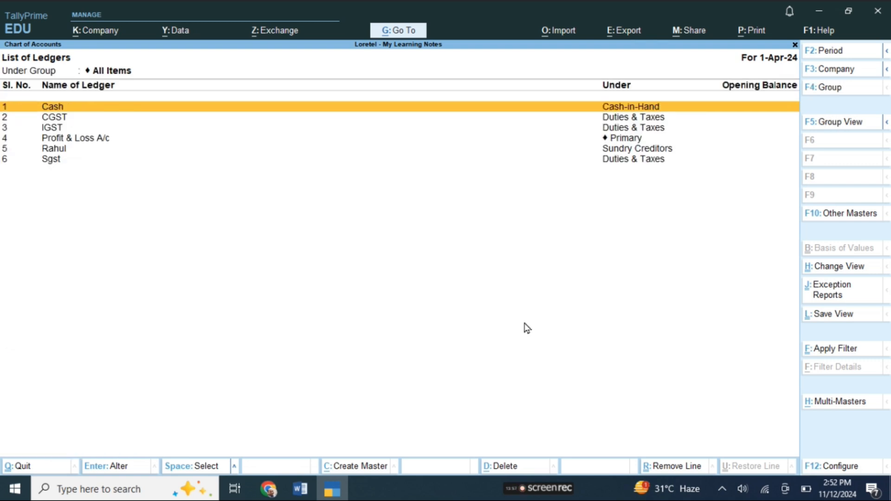
- Review the ledgers in the list and the groups they fall under, and return to the Gateway of Tally
{"action": "key", "text": "Down"}
{"action": "key", "text": "Down"}
{"action": "key", "text": "Down"}
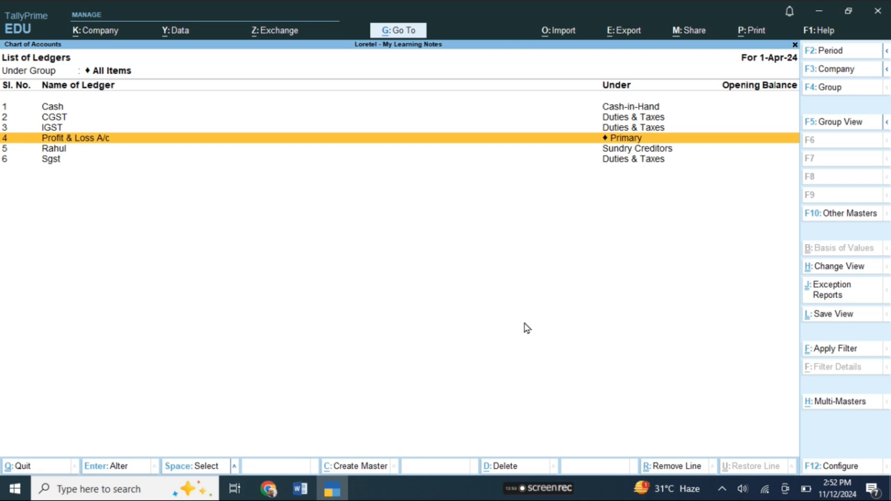
{"action": "key", "text": "Down"}
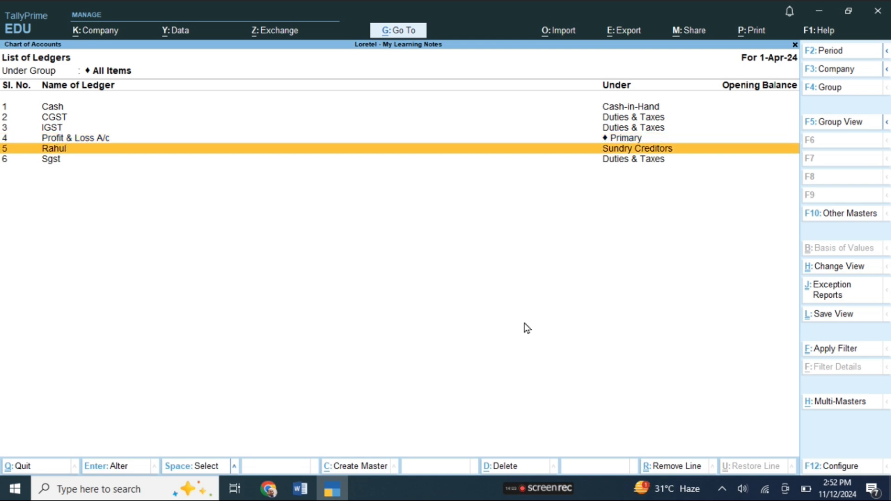
{"action": "key", "text": "Up"}
{"action": "key", "text": "Up"}
{"action": "key", "text": "Up"}
{"action": "key", "text": "Down"}
{"action": "key", "text": "Down"}
{"action": "key", "text": "Down"}
{"action": "key", "text": "Down"}
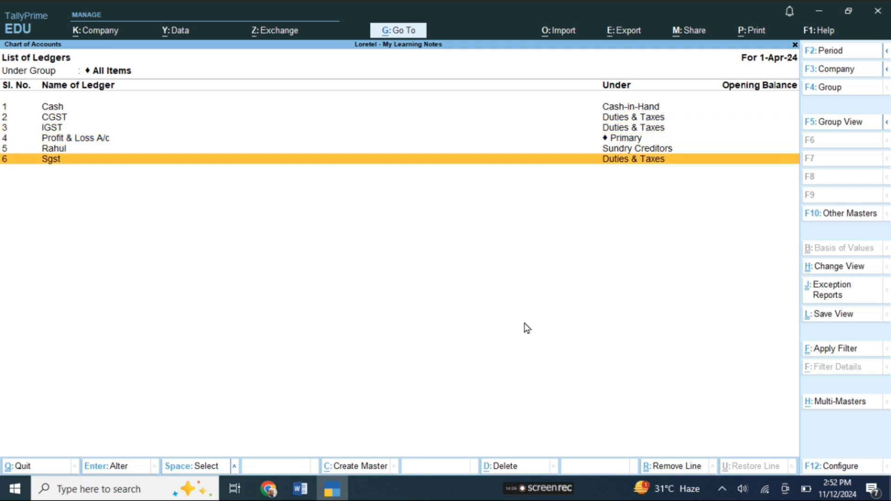
{"action": "key", "text": "Up"}
{"action": "key", "text": "Up"}
{"action": "key", "text": "Up"}
{"action": "key", "text": "Escape"}
{"action": "key", "text": "Escape"}
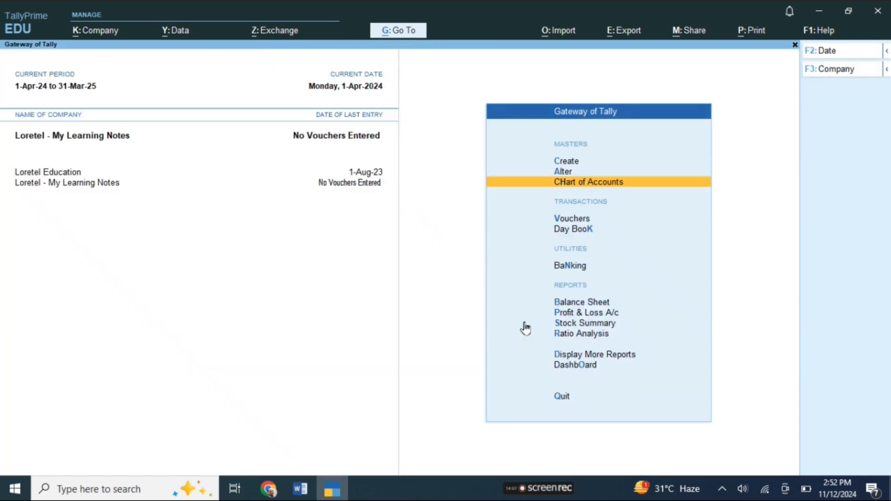
- Start another new ledger master and name it Purchase, with no alias
{"action": "key", "text": "Up"}
{"action": "key", "text": "Up"}
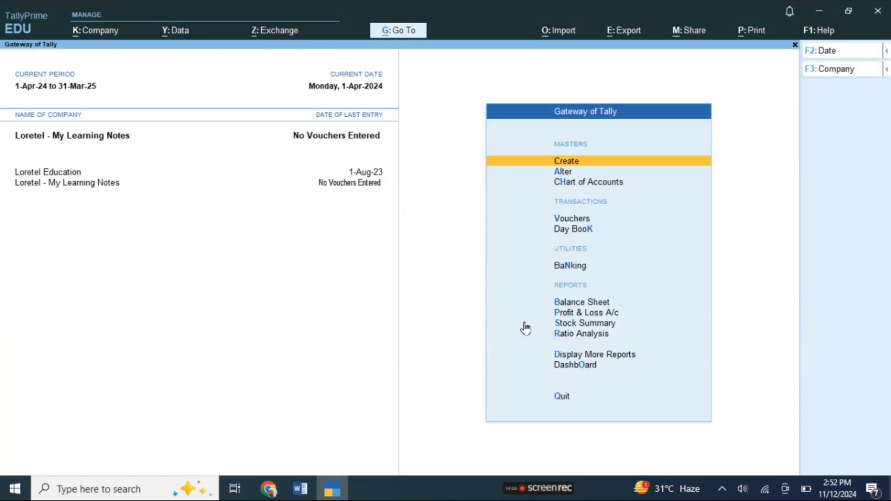
{"action": "key", "text": "Return"}
{"action": "key", "text": "Down"}
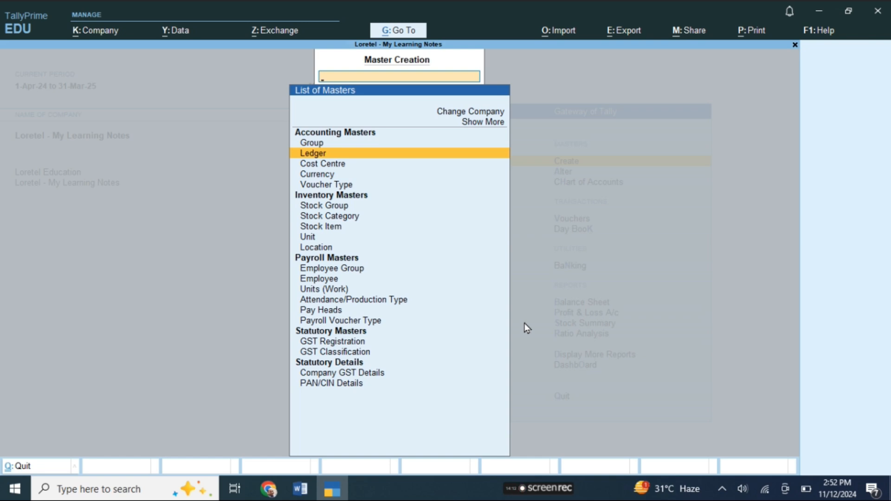
{"action": "key", "text": "Return"}
{"action": "type", "text": "Purchase"}
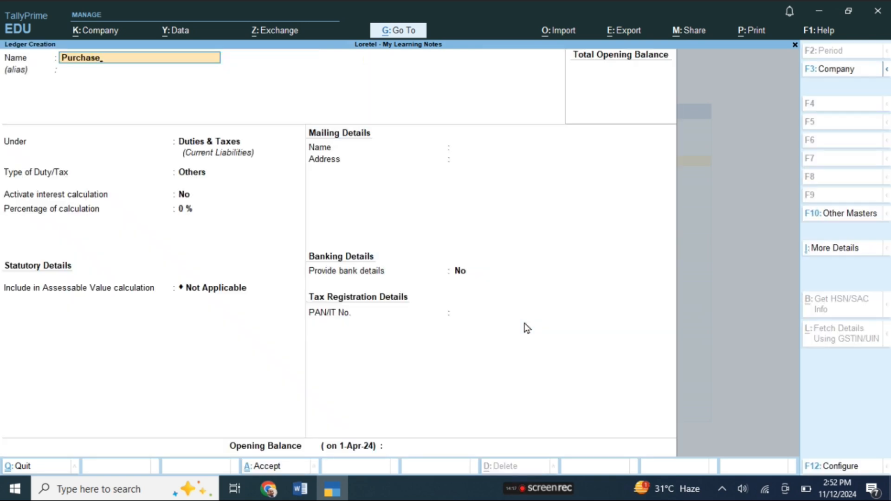
{"action": "key", "text": "Return"}
- Place the Purchase ledger under Purchase Accounts with ledger type Not Applicable, and save it
{"action": "type", "text": "P"}
{"action": "key", "text": "Down"}
{"action": "key", "text": "Down"}
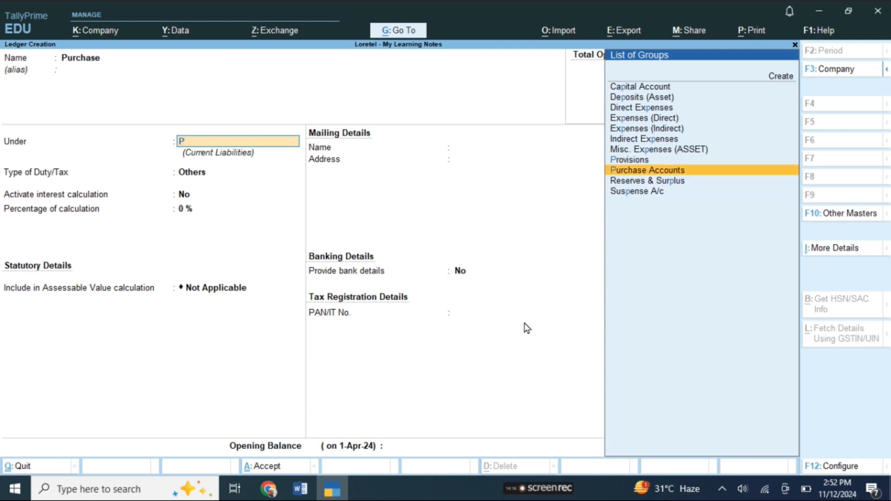
{"action": "key", "text": "Return"}
{"action": "key", "text": "Return"}
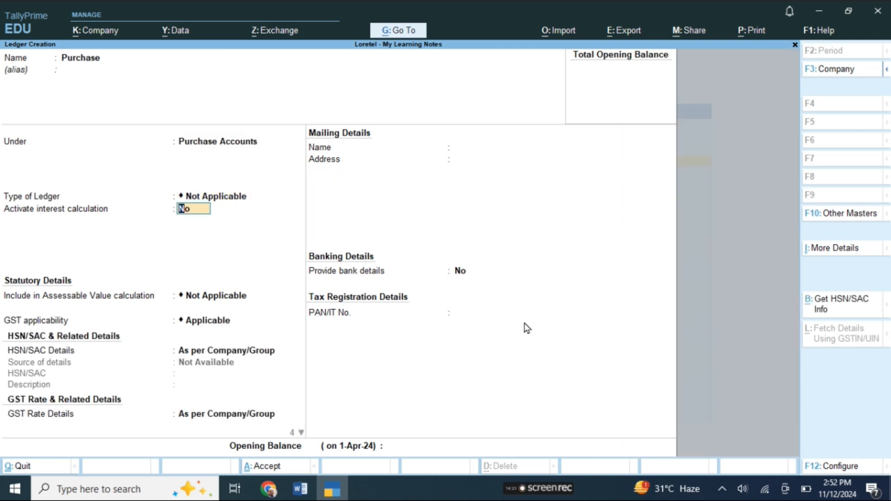
{"action": "key", "text": "ctrl"}
{"action": "key", "text": "ctrl+a"}
- Create the Sales ledger under Sales Accounts with ledger type Not Applicable, save it, and return to the Gateway of Tally
{"action": "type", "text": "Sales"}
{"action": "key", "text": "Return"}
{"action": "type", "text": "S"}
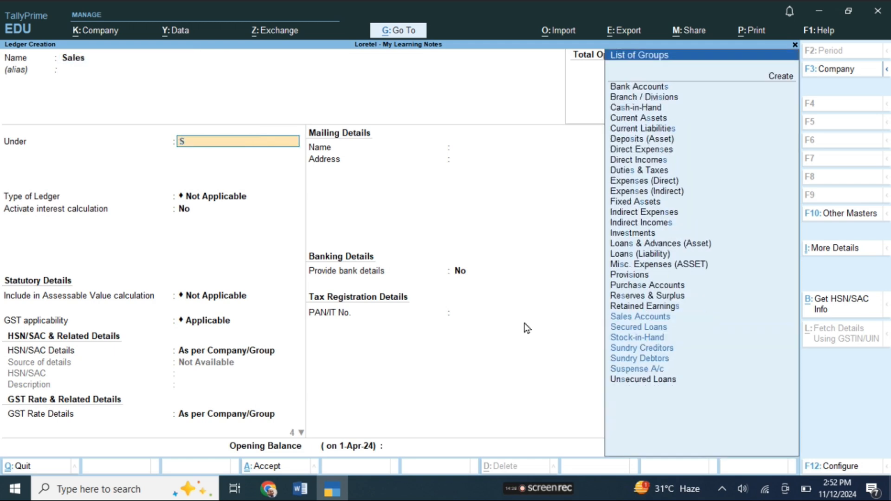
{"action": "key", "text": "Return"}
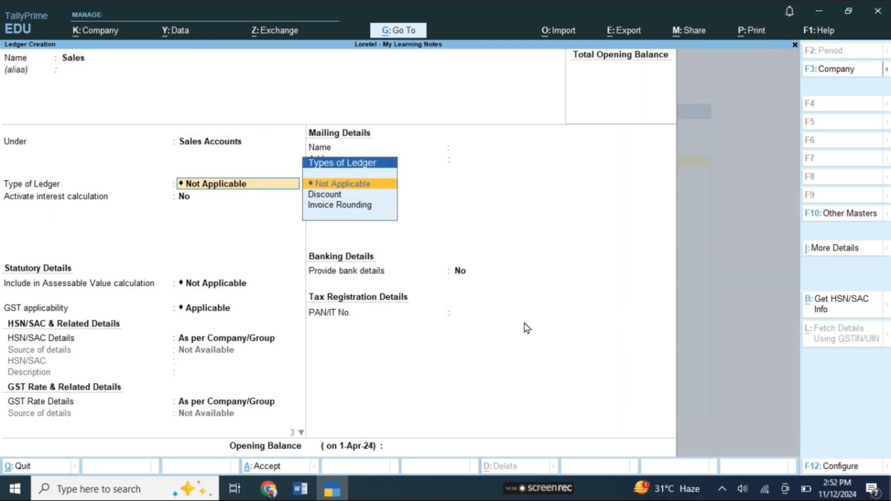
{"action": "key", "text": "ctrl+a"}
{"action": "key", "text": "Escape"}
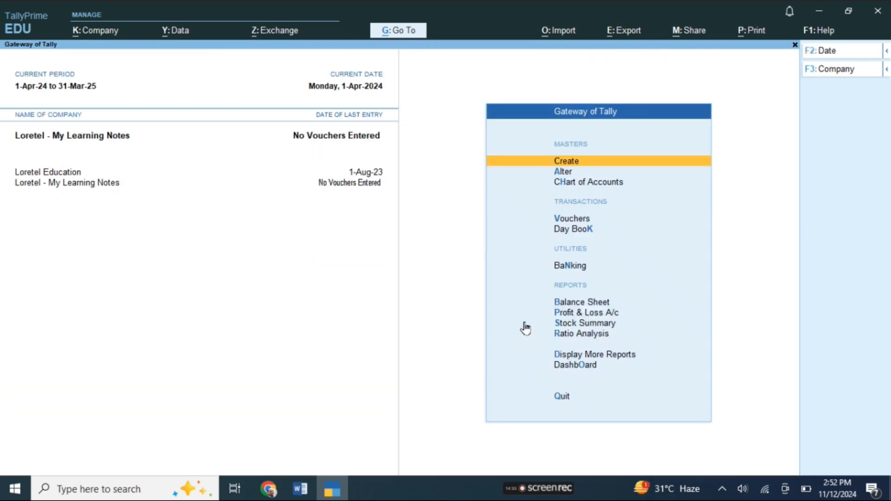
{"action": "key", "text": "Down"}
{"action": "key", "text": "Down"}
{"action": "key", "text": "Down"}
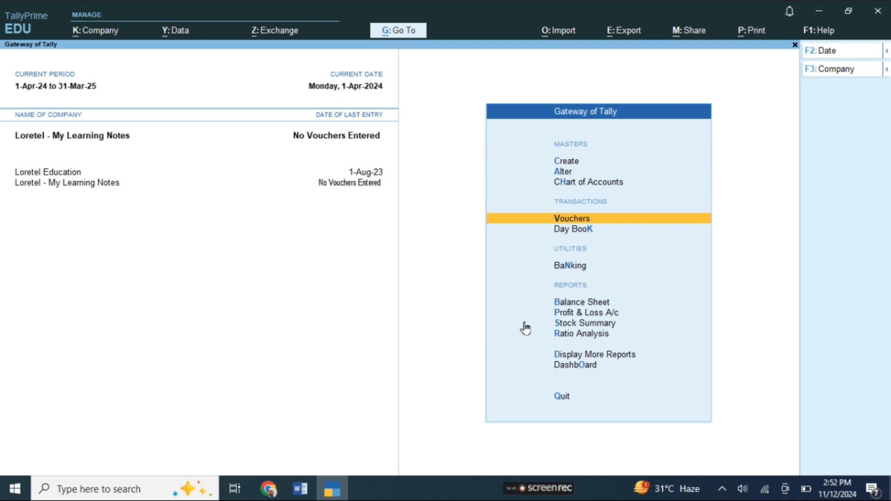
{"action": "key", "text": "Return"}
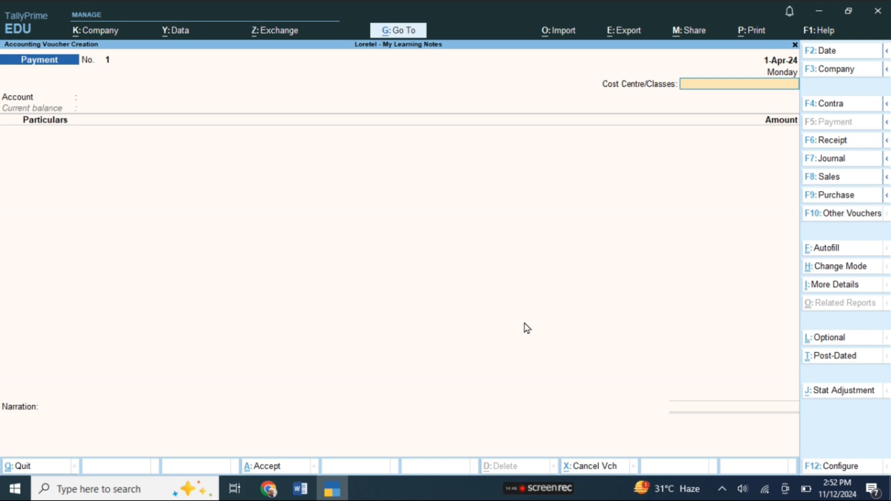
{"action": "key", "text": "Escape"}
{"action": "key", "text": "Escape"}
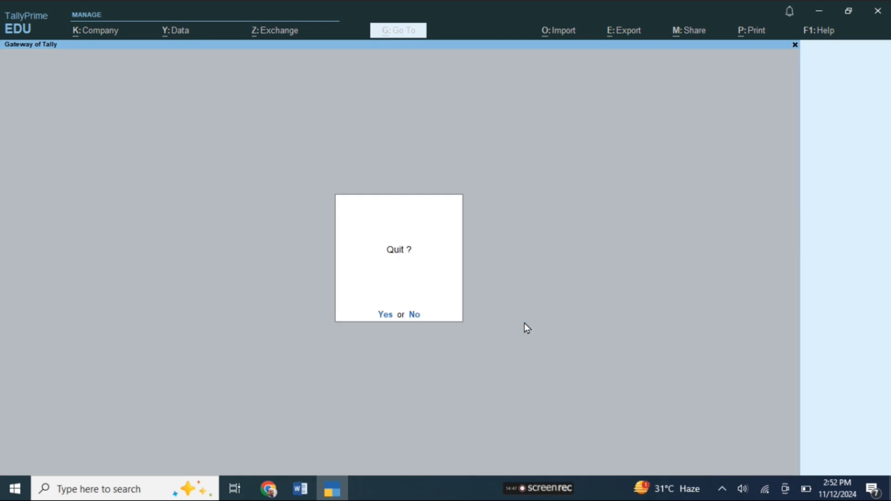
{"action": "key", "text": "n"}
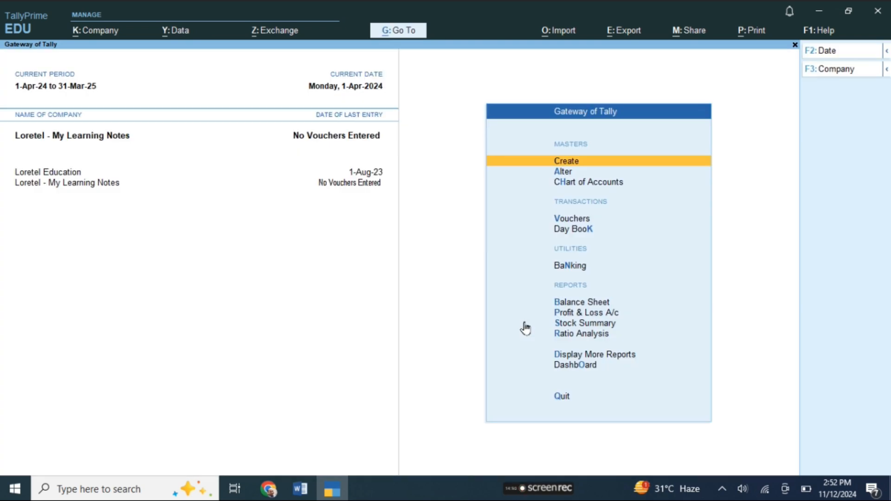
- Open voucher entry from the Gateway of Tally and switch the voucher type to Purchase
{"action": "key", "text": "Down"}
{"action": "key", "text": "Down"}
{"action": "key", "text": "Down"}
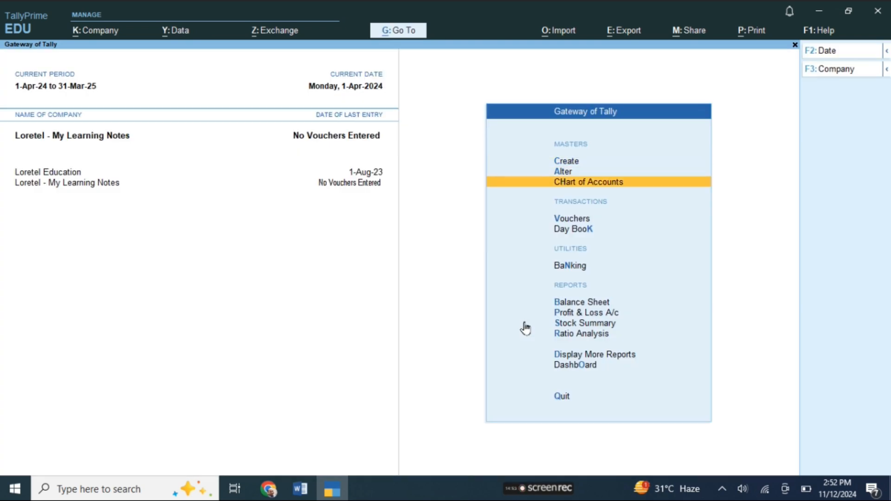
{"action": "key", "text": "Return"}
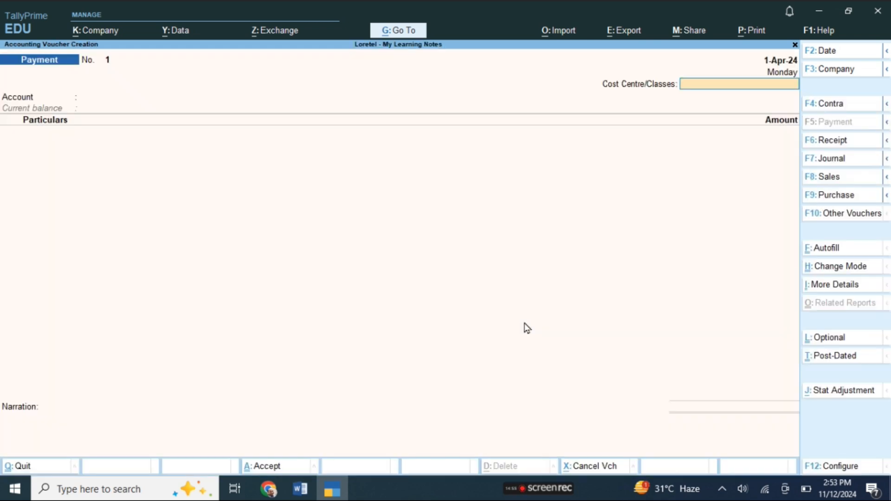
{"action": "key", "text": "F9"}
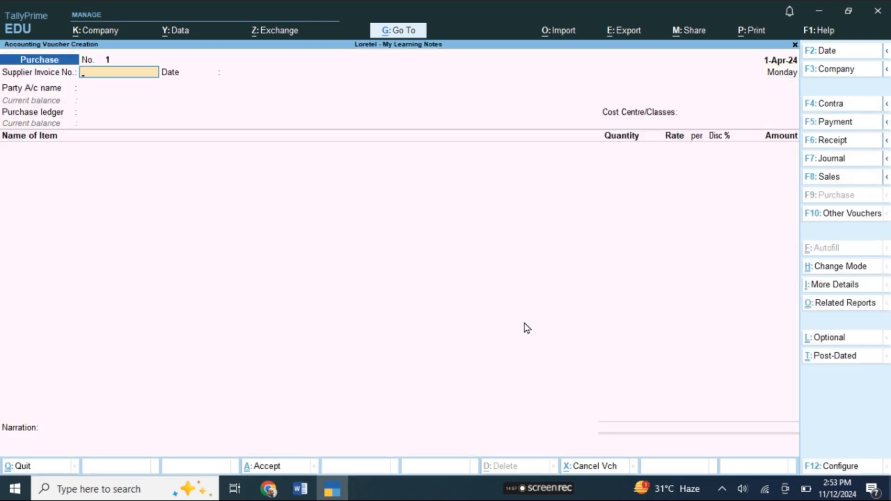
- Leave the supplier invoice number and date blank, choose the supplier's ledger as the party account, and proceed to its party details
{"action": "key", "text": "Return"}
{"action": "key", "text": "Return"}
{"action": "key", "text": "Down"}
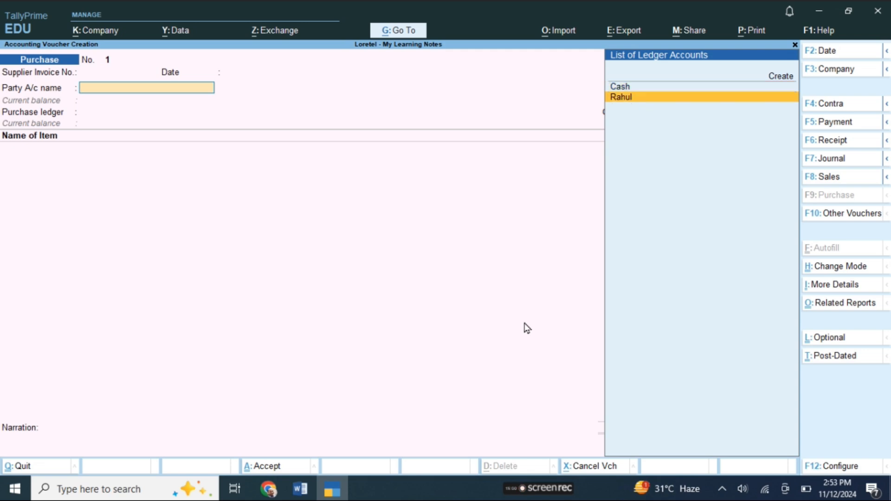
{"action": "key", "text": "Return"}
{"action": "key", "text": "Return"}
{"action": "key", "text": "Return"}
{"action": "key", "text": "Return"}
{"action": "key", "text": "Return"}
{"action": "key", "text": "Return"}
{"action": "key", "text": "Return"}
{"action": "key", "text": "Return"}
{"action": "key", "text": "Return"}
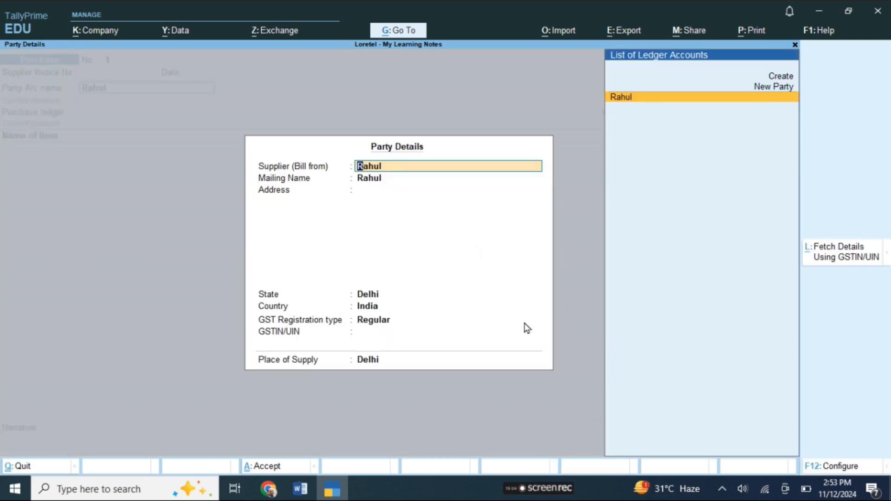
- Accept the default party details, choose Purchase as the purchase ledger, and set Cost Centre/Classes to Not Applicable
{"action": "key", "text": "Return"}
{"action": "key", "text": "Return"}
{"action": "key", "text": "Return"}
{"action": "key", "text": "Return"}
{"action": "key", "text": "Return"}
{"action": "key", "text": "Return"}
{"action": "key", "text": "Return"}
{"action": "key", "text": "Return"}
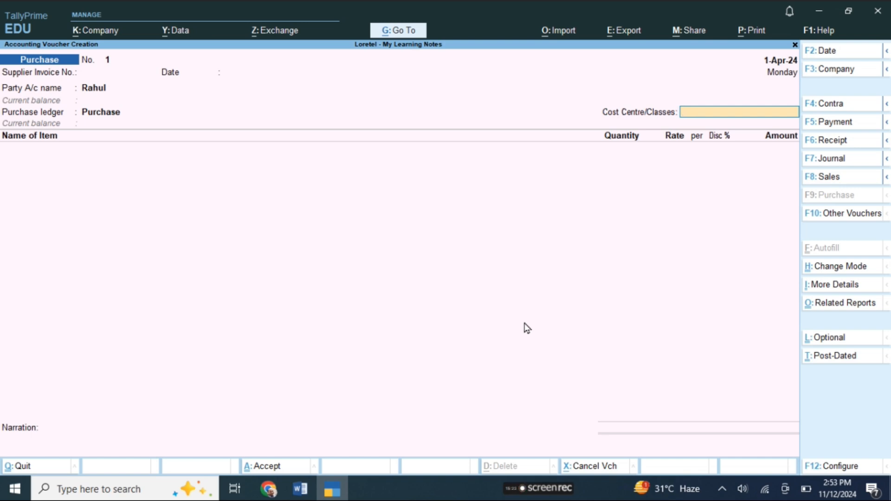
{"action": "key", "text": "Return"}
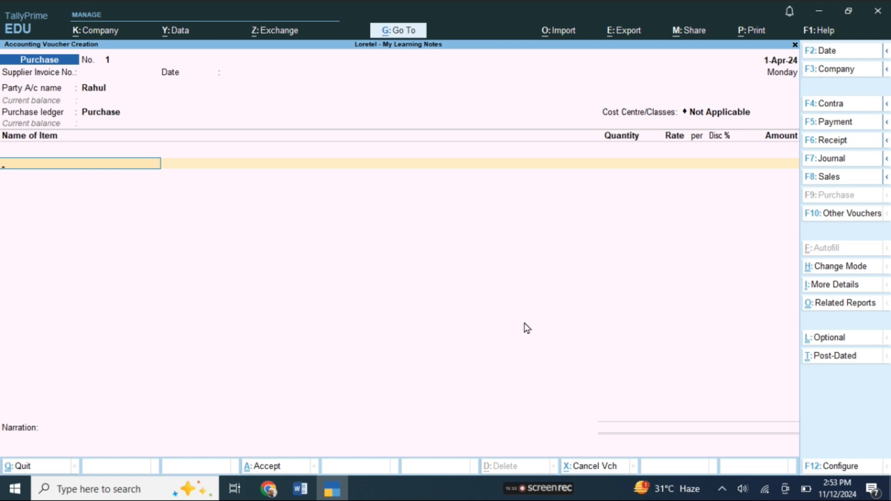
- Add Computer Case as the first stock item with a quantity of 50 Nos and a rate of 1,200
{"action": "type", "text": "C"}
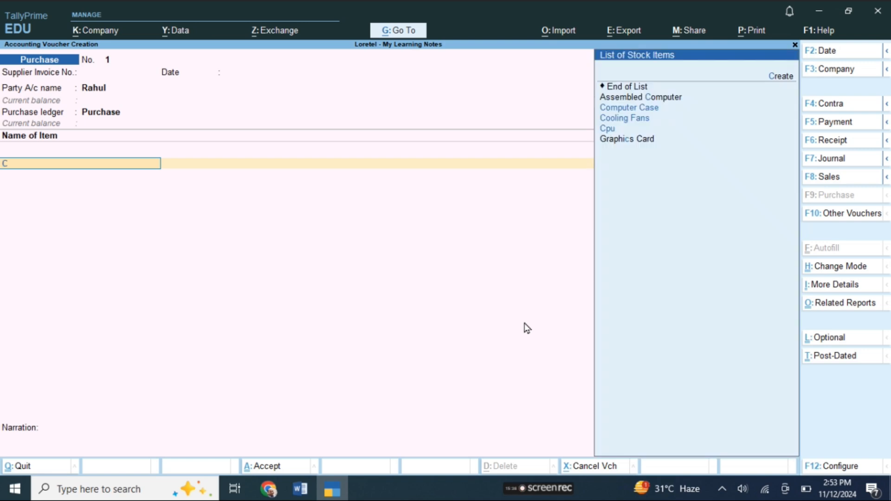
{"action": "key", "text": "BackSpace"}
{"action": "key", "text": "Down"}
{"action": "key", "text": "Down"}
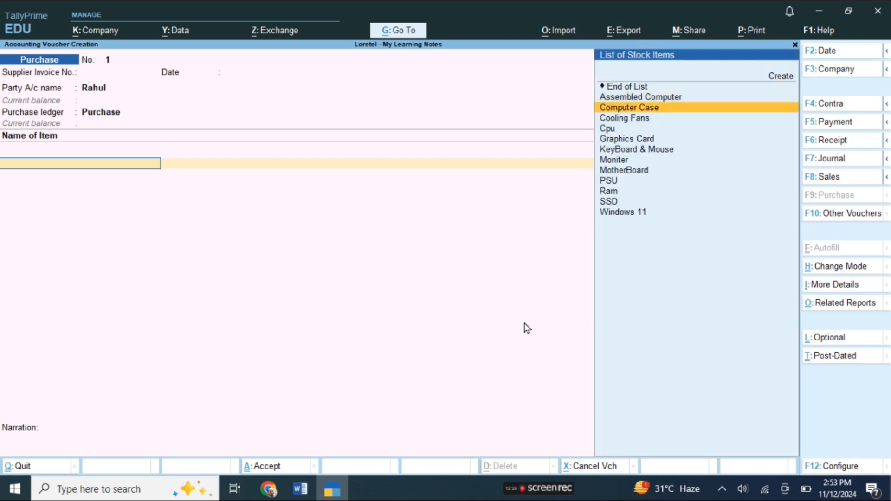
{"action": "key", "text": "Return"}
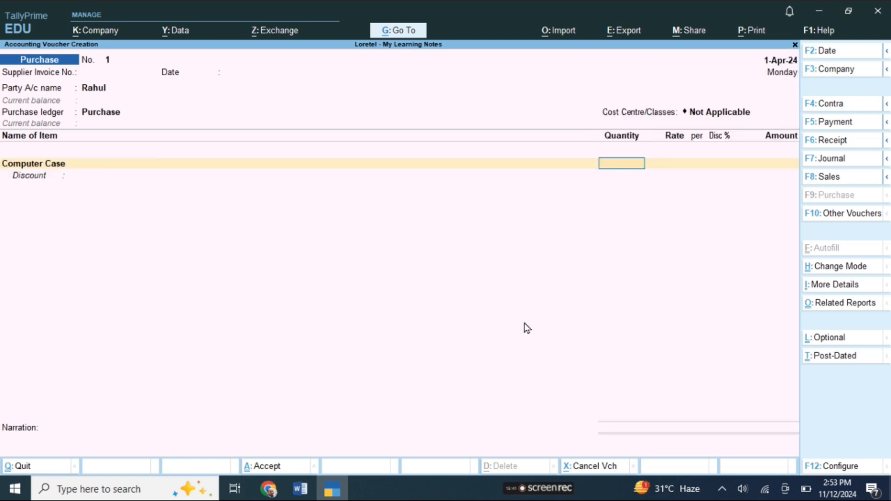
{"action": "type", "text": "50"}
{"action": "key", "text": "Return"}
{"action": "type", "text": "1200"}
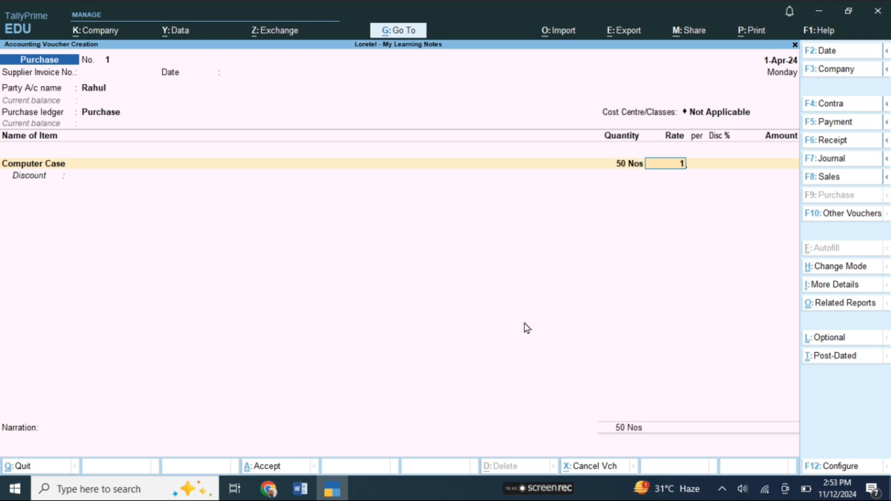
- Accept the Computer Case line with GST and HSN/SAC details as per Masters/Company, leaving the discount blank
{"action": "key", "text": "Return"}
{"action": "key", "text": "Return"}
{"action": "key", "text": "Return"}
{"action": "key", "text": "Return"}
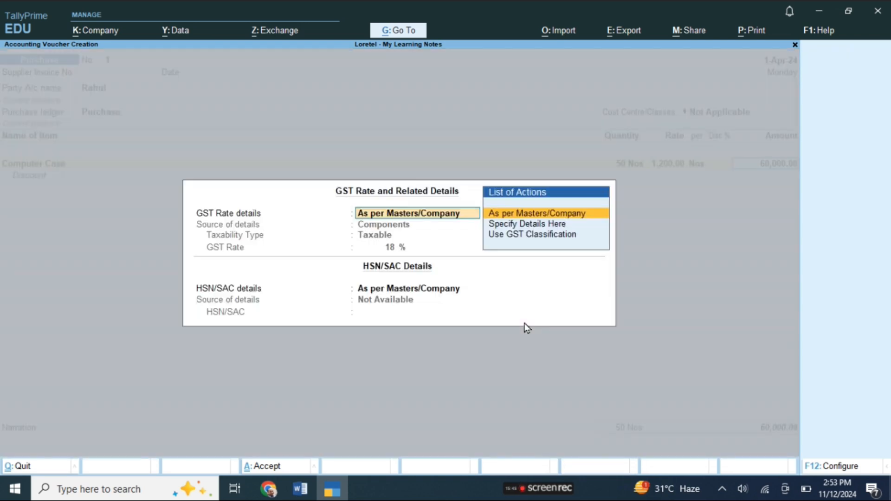
{"action": "key", "text": "Return"}
{"action": "key", "text": "Return"}
{"action": "key", "text": "Return"}
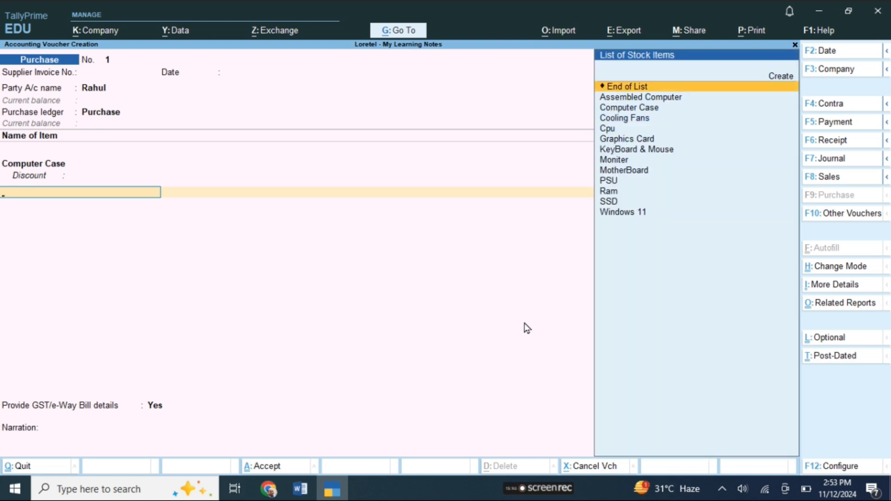
- Add Cooling Fans with a quantity of 50 Nos at a rate of 100, accepting the default tax details and no discount
{"action": "key", "text": "Down"}
{"action": "key", "text": "Down"}
{"action": "key", "text": "Down"}
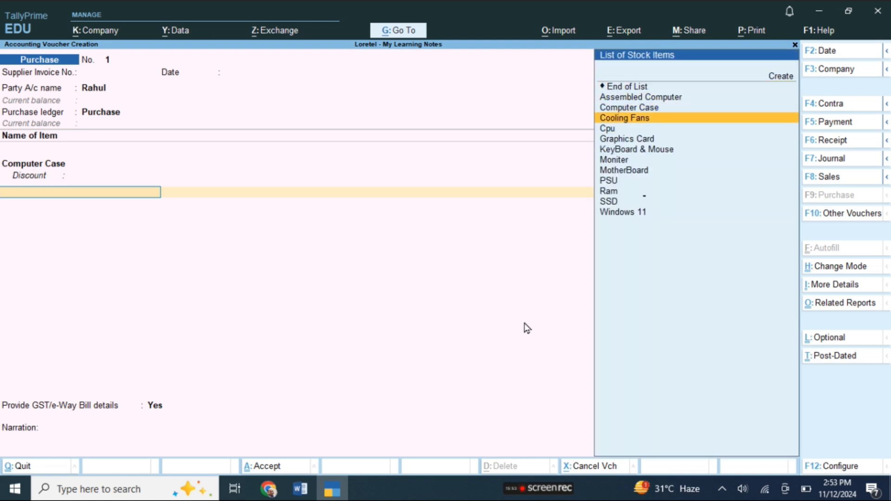
{"action": "key", "text": "Return"}
{"action": "type", "text": "50"}
{"action": "key", "text": "Return"}
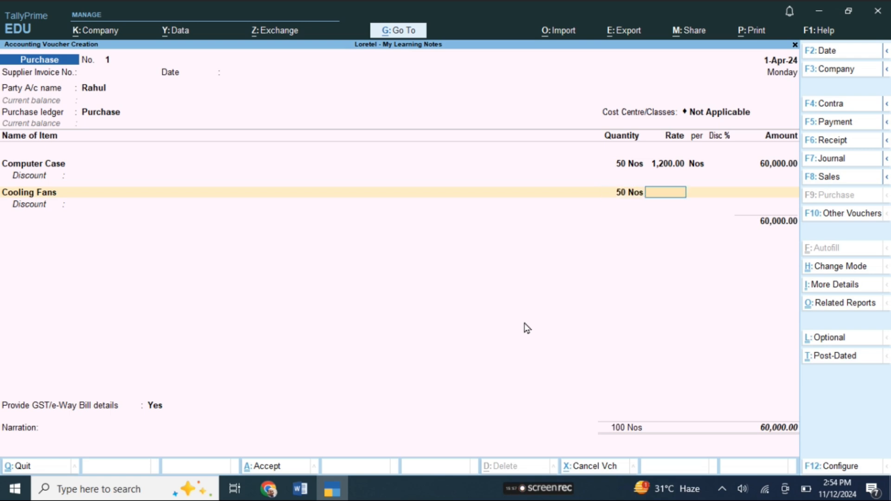
{"action": "type", "text": "100"}
{"action": "key", "text": "Return"}
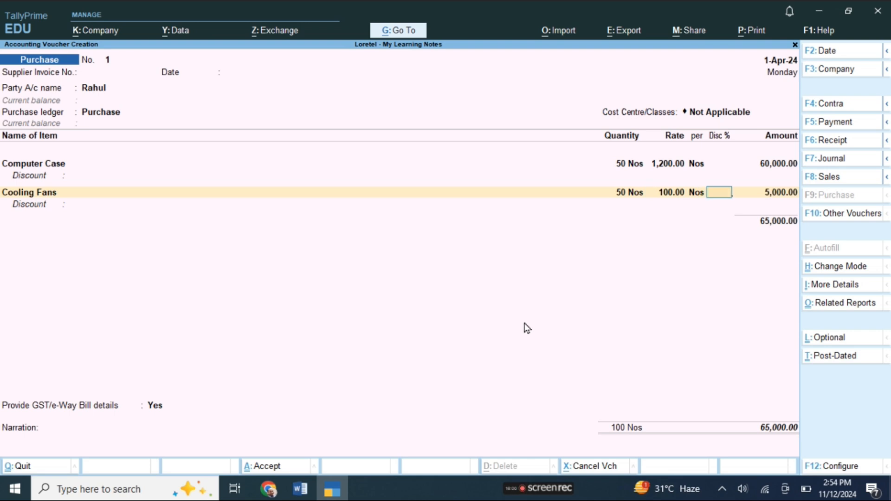
{"action": "key", "text": "Return"}
{"action": "key", "text": "Return"}
{"action": "key", "text": "Return"}
{"action": "key", "text": "Return"}
{"action": "key", "text": "Return"}
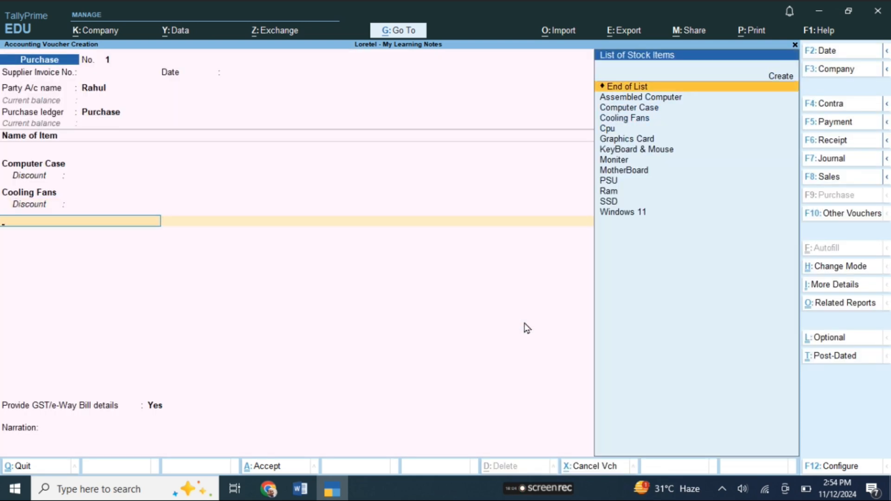
- Add Cpu with a quantity of 50 Nos at a rate of 4,000, keeping GST details as per Masters/Company and no discount
{"action": "key", "text": "Down"}
{"action": "key", "text": "Down"}
{"action": "key", "text": "Down"}
{"action": "key", "text": "Down"}
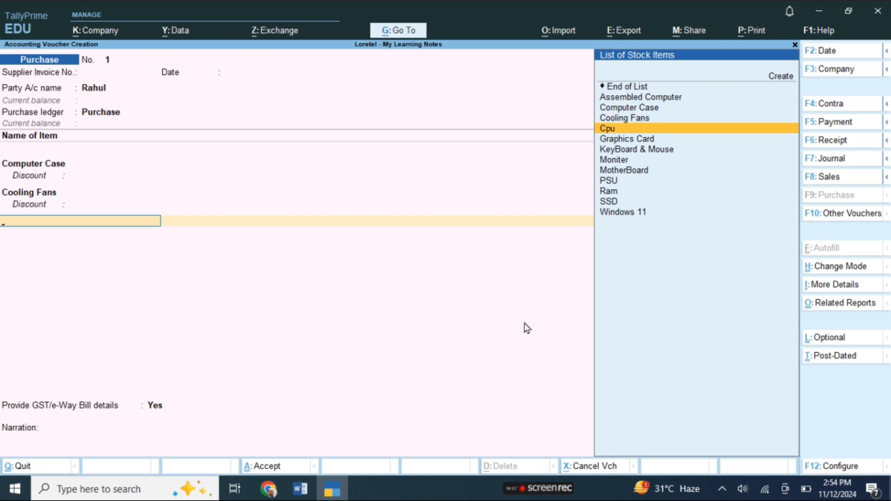
{"action": "key", "text": "Return"}
{"action": "type", "text": "50 Nos"}
{"action": "key", "text": "Return"}
{"action": "type", "text": "4000"}
{"action": "key", "text": "Return"}
{"action": "key", "text": "Return"}
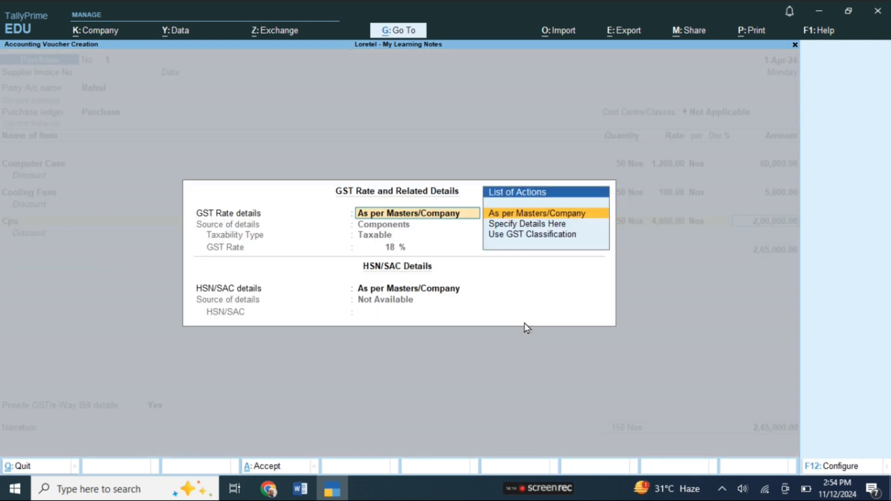
{"action": "key", "text": "Return"}
{"action": "key", "text": "Return"}
{"action": "key", "text": "Return"}
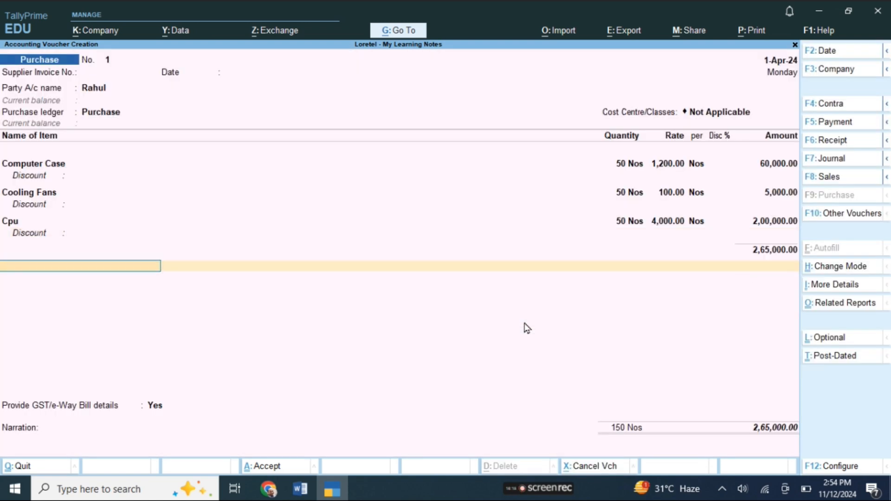
- Go back to the stock item lines and add Graphics Card with a quantity of 50 Nos
{"action": "key", "text": "BackSpace"}
{"action": "key", "text": "Return"}
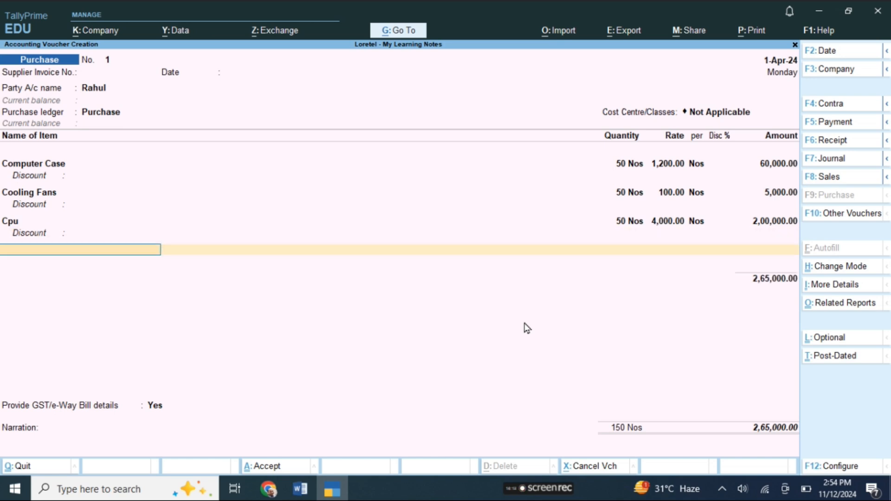
{"action": "type", "text": "C"}
{"action": "key", "text": "BackSpace"}
{"action": "key", "text": "Down"}
{"action": "key", "text": "Down"}
{"action": "key", "text": "Down"}
{"action": "key", "text": "Down"}
{"action": "key", "text": "Down"}
{"action": "key", "text": "Return"}
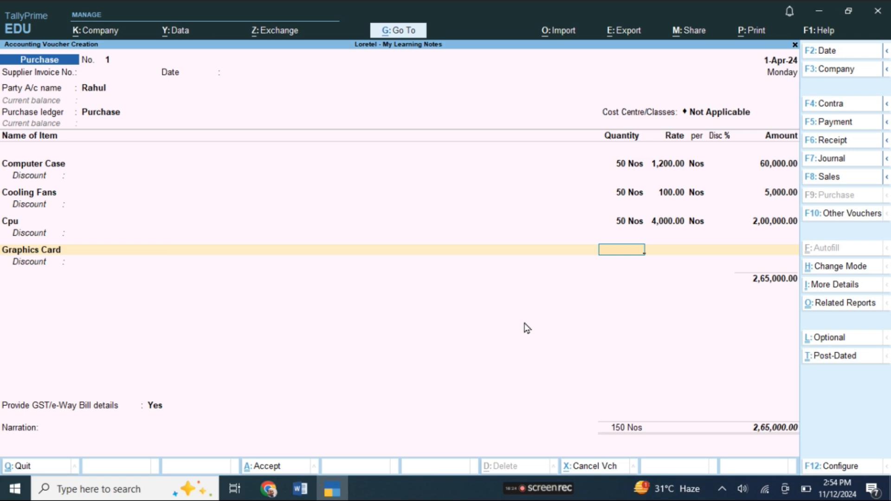
{"action": "type", "text": "50"}
{"action": "key", "text": "Return"}
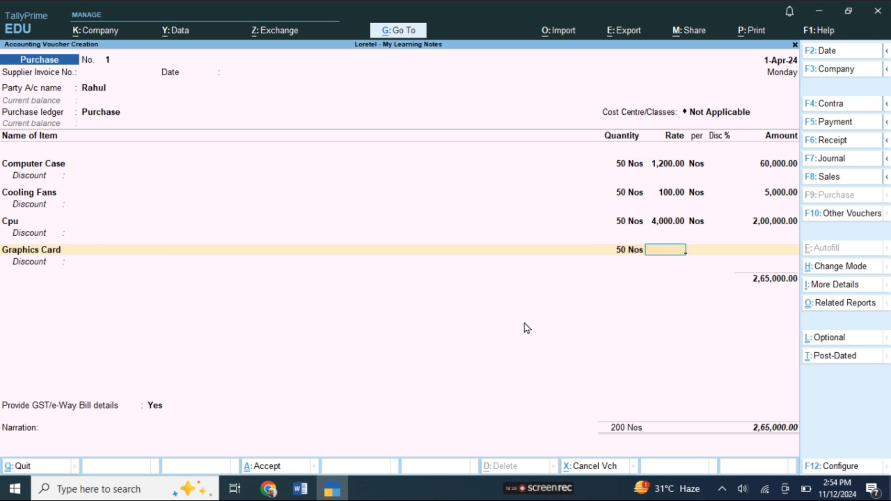
- Set the Graphics Card rate to 1,500 and accept GST details as per Masters/Company, leaving the discount blank
{"action": "type", "text": "5000"}
{"action": "key", "text": "BackSpace"}
{"action": "key", "text": "BackSpace"}
{"action": "key", "text": "BackSpace"}
{"action": "key", "text": "BackSpace"}
{"action": "type", "text": "1500"}
{"action": "key", "text": "Return"}
{"action": "key", "text": "Return"}
{"action": "key", "text": "Return"}
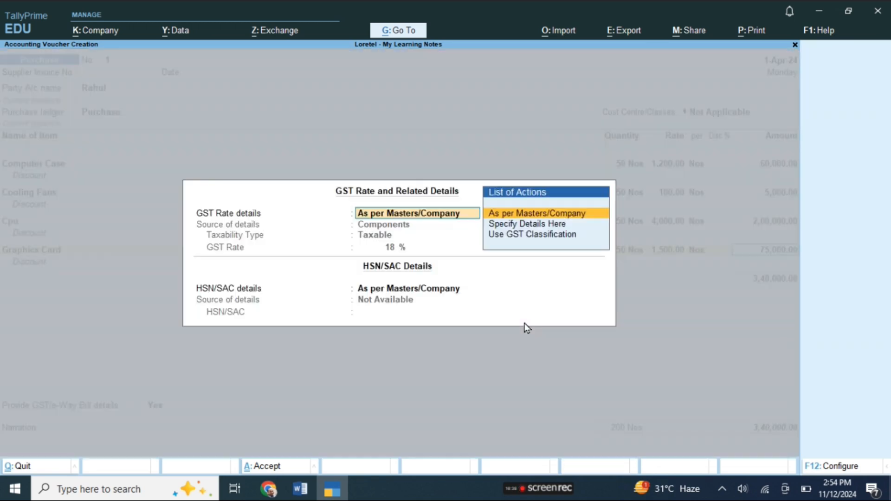
{"action": "key", "text": "Return"}
{"action": "key", "text": "Return"}
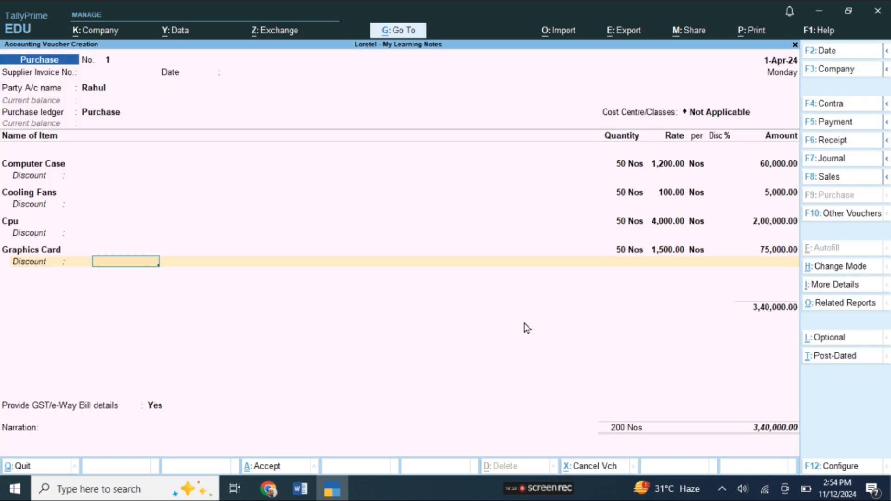
{"action": "key", "text": "Return"}
- Add KeyBoard & Mouse as the next stock item with a quantity of 50 Nos
{"action": "type", "text": "C"}
{"action": "key", "text": "BackSpace"}
{"action": "key", "text": "Down"}
{"action": "key", "text": "Down"}
{"action": "key", "text": "Down"}
{"action": "key", "text": "Down"}
{"action": "key", "text": "Down"}
{"action": "key", "text": "Down"}
{"action": "key", "text": "Return"}
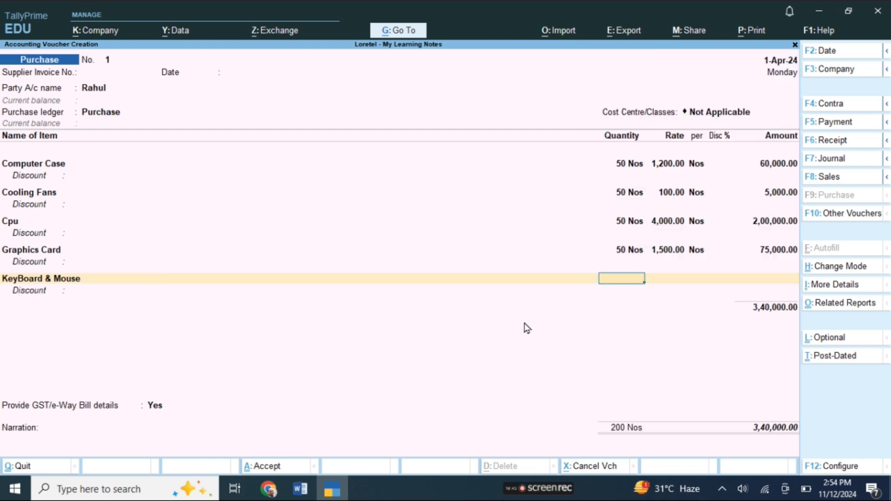
{"action": "type", "text": "50"}
{"action": "key", "text": "Return"}
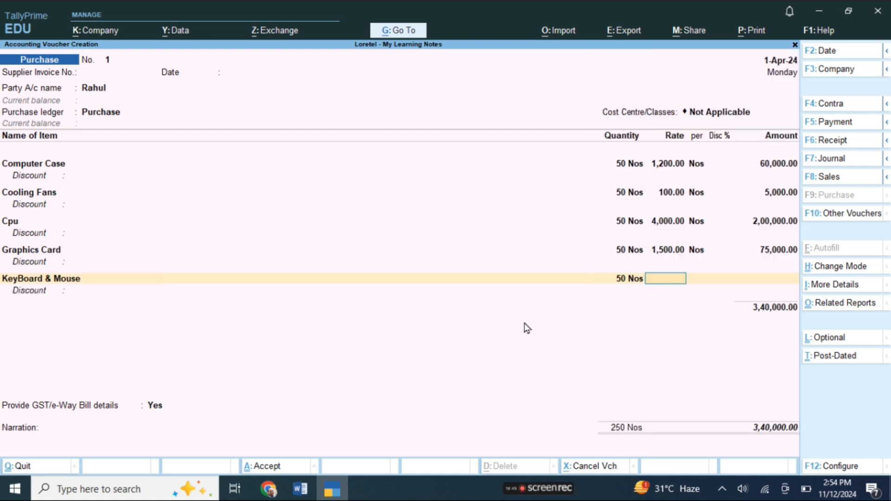
- Set the KeyBoard & Mouse rate to 800 per Nos and accept the line's default values
{"action": "type", "text": "800"}
{"action": "key", "text": "Return"}
{"action": "key", "text": "Return"}
{"action": "key", "text": "Return"}
{"action": "key", "text": "Return"}
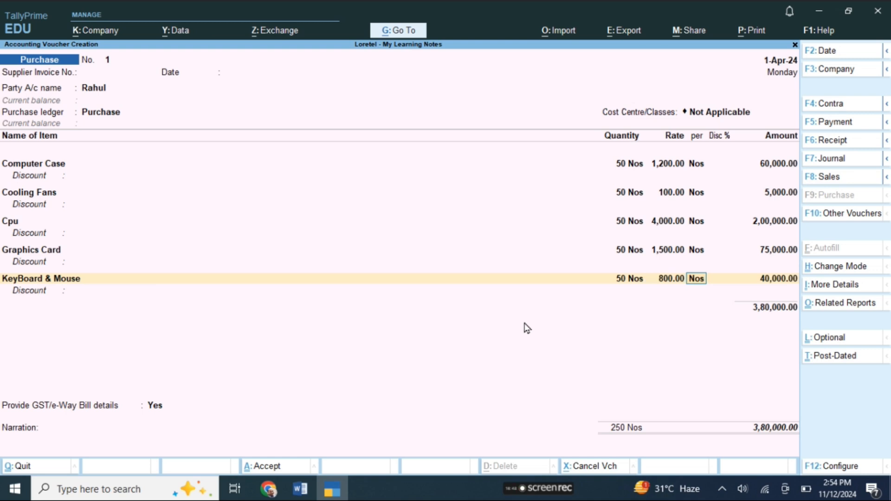
- Leave the KeyBoard & Mouse discount blank and add Moniter as the next stock item with a quantity of 50 Nos
{"action": "key", "text": "Return"}
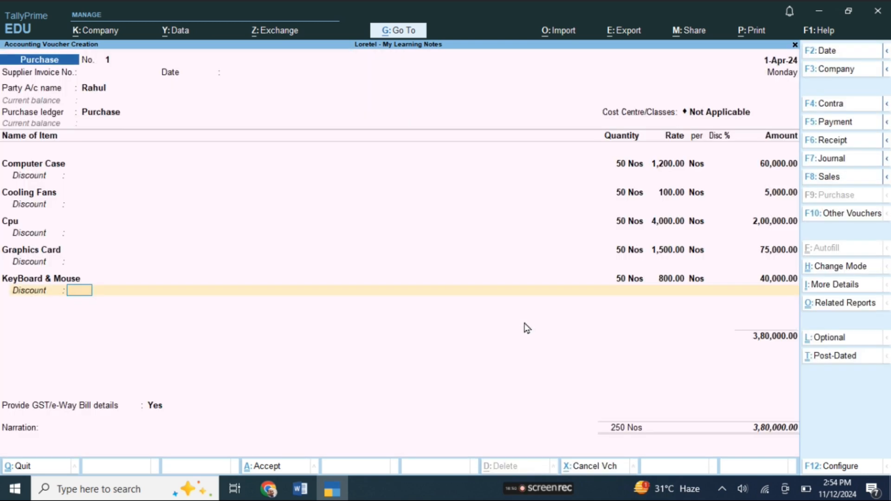
{"action": "key", "text": "Return"}
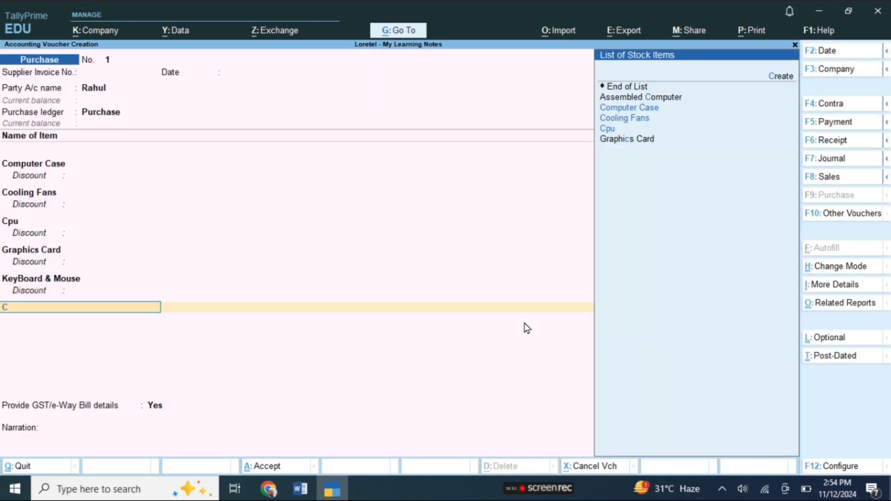
{"action": "key", "text": "Down"}
{"action": "key", "text": "Down"}
{"action": "key", "text": "Down"}
{"action": "key", "text": "Down"}
{"action": "key", "text": "Down"}
{"action": "key", "text": "Down"}
{"action": "key", "text": "Down"}
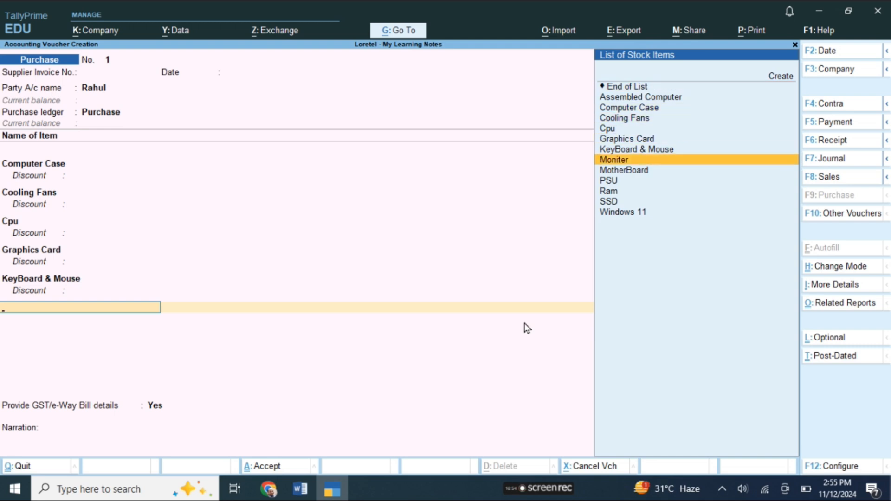
{"action": "key", "text": "Return"}
{"action": "type", "text": "50"}
{"action": "key", "text": "Return"}
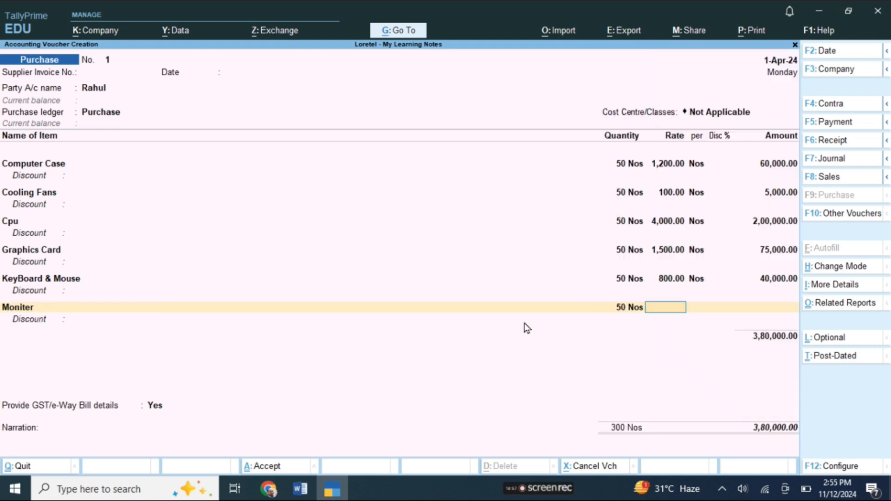
- Set the Moniter rate to 7,500 per Nos and accept GST details as per Masters/Company, leaving the discount blank
{"action": "type", "text": "7500"}
{"action": "key", "text": "Return"}
{"action": "key", "text": "Return"}
{"action": "key", "text": "Return"}
{"action": "key", "text": "Return"}
{"action": "key", "text": "Return"}
{"action": "key", "text": "Return"}
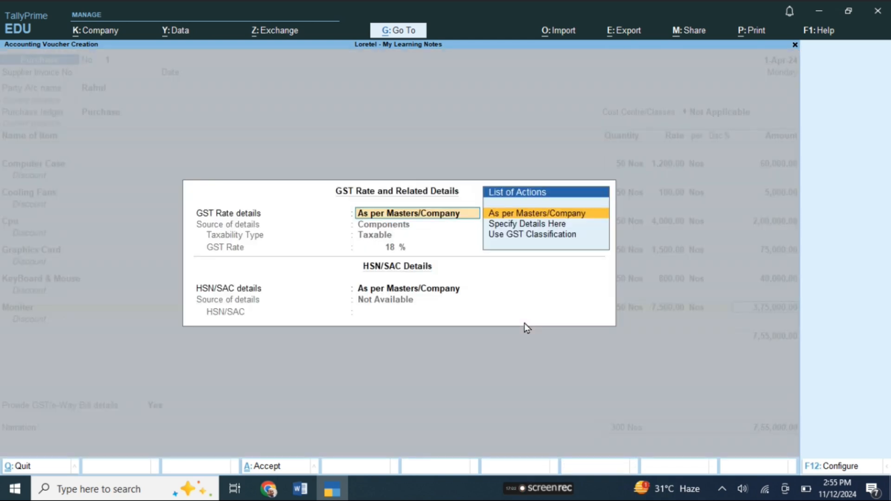
{"action": "key", "text": "Return"}
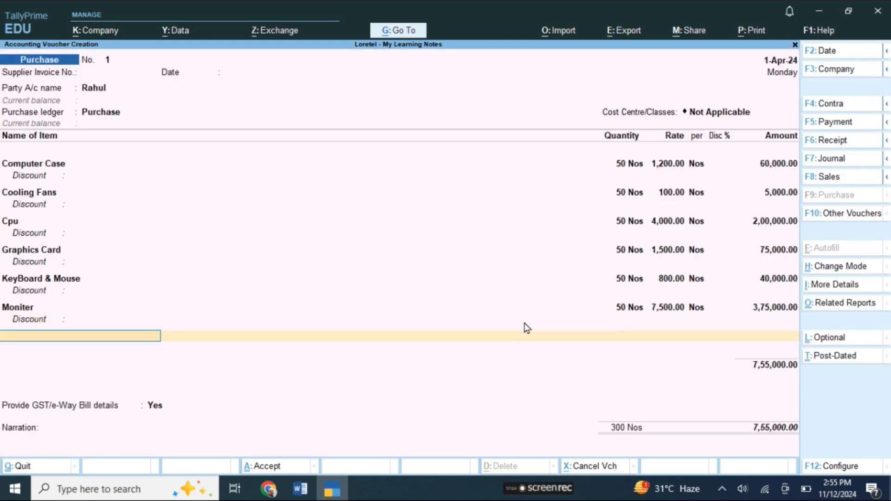
- Add MotherBoard as the next stock item with a quantity of 50 Nos
{"action": "key", "text": "Down"}
{"action": "key", "text": "Down"}
{"action": "key", "text": "Down"}
{"action": "key", "text": "Down"}
{"action": "key", "text": "Down"}
{"action": "key", "text": "Down"}
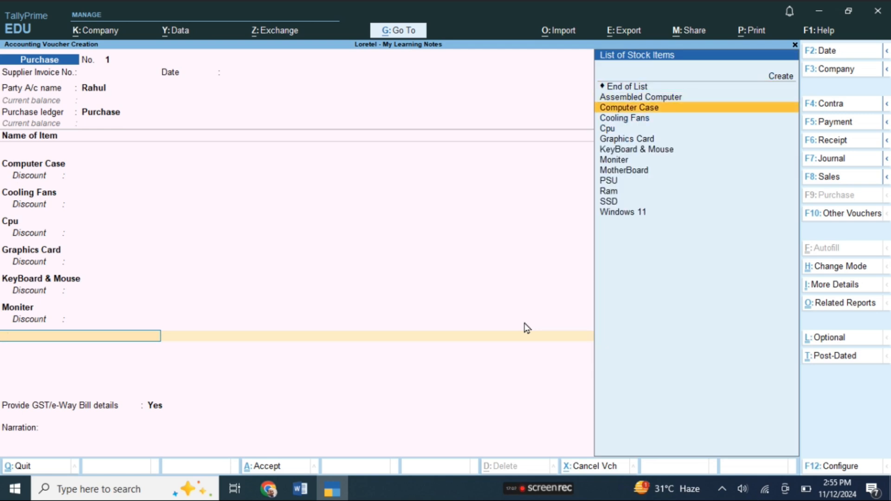
{"action": "key", "text": "Down"}
{"action": "key", "text": "Down"}
{"action": "key", "text": "Return"}
{"action": "type", "text": "50"}
{"action": "key", "text": "Return"}
- Set the MotherBoard rate to 9,000 per Nos and accept GST details as per Masters/Company, leaving the discount blank
{"action": "type", "text": "9000"}
{"action": "key", "text": "Return"}
{"action": "key", "text": "Return"}
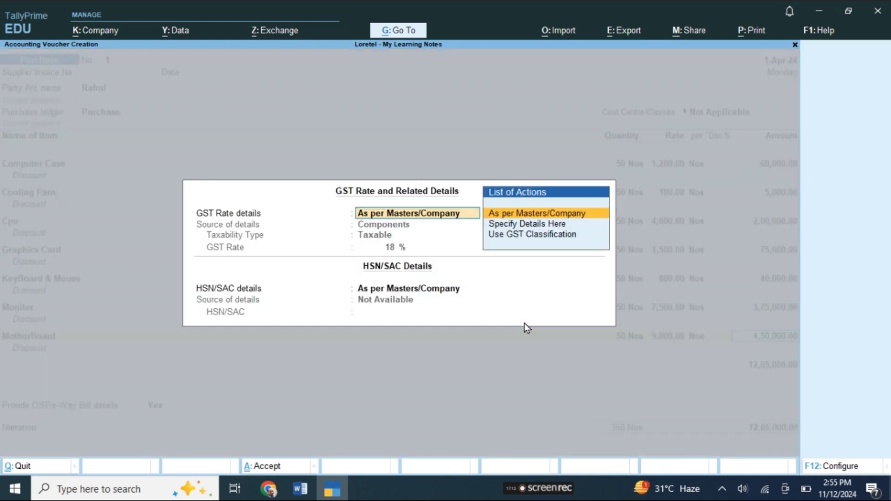
{"action": "key", "text": "Return"}
{"action": "key", "text": "Return"}
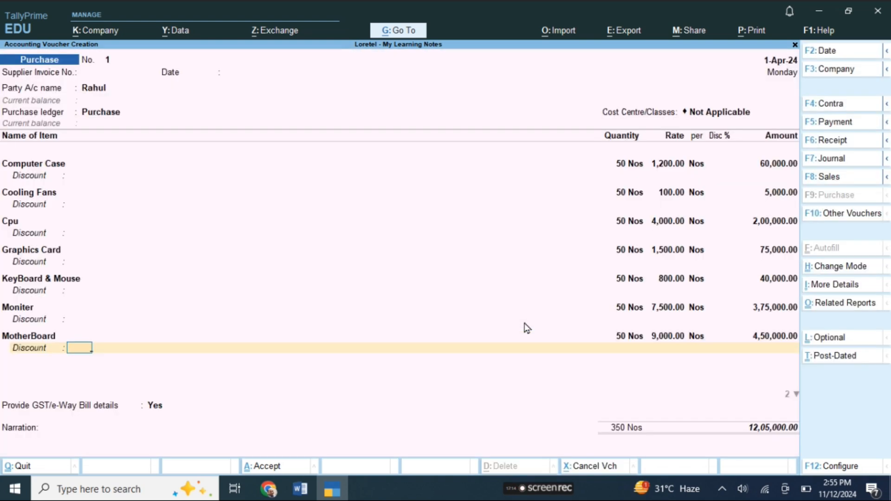
{"action": "key", "text": "Return"}
- Add PSU as the next stock item with a quantity of 50 Nos
{"action": "type", "text": "C"}
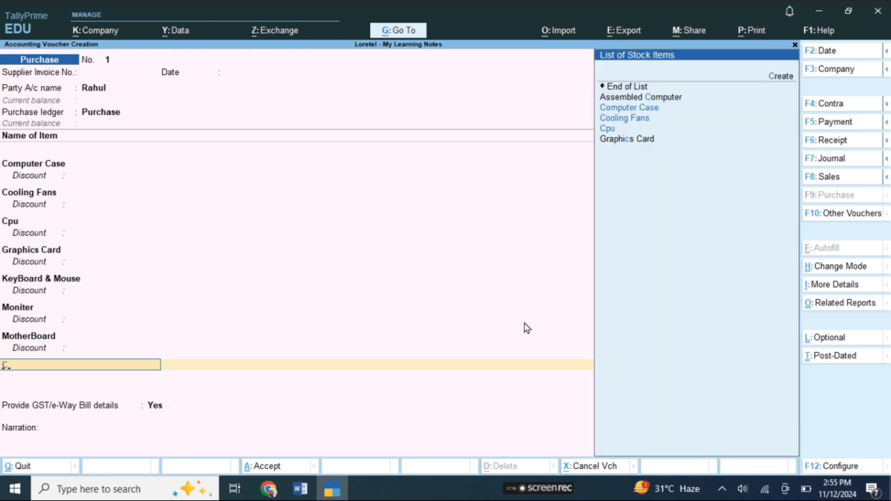
{"action": "key", "text": "BackSpace"}
{"action": "key", "text": "Down"}
{"action": "key", "text": "Down"}
{"action": "key", "text": "Down"}
{"action": "key", "text": "Down"}
{"action": "key", "text": "Down"}
{"action": "key", "text": "Down"}
{"action": "key", "text": "Down"}
{"action": "key", "text": "Down"}
{"action": "key", "text": "Down"}
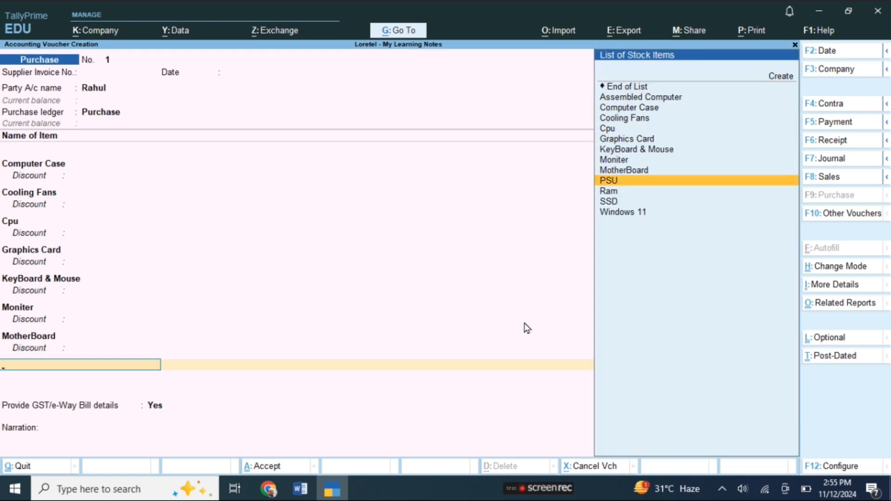
{"action": "key", "text": "Return"}
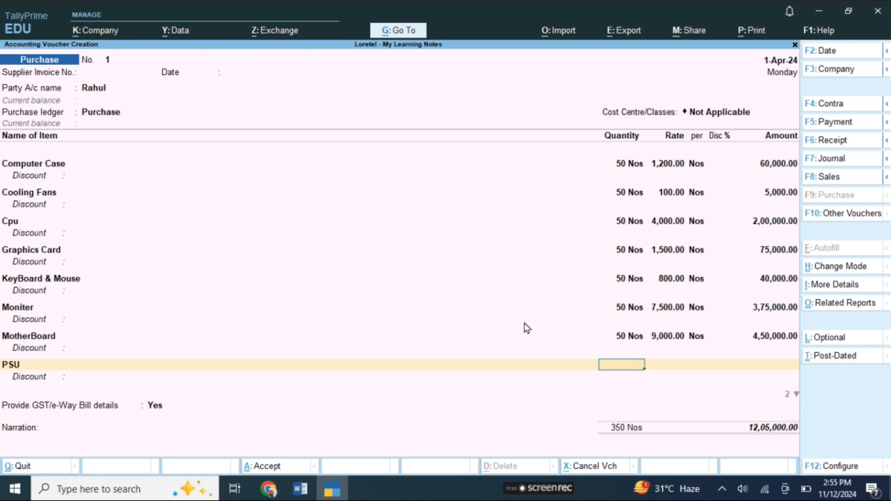
{"action": "type", "text": "50"}
{"action": "key", "text": "Return"}
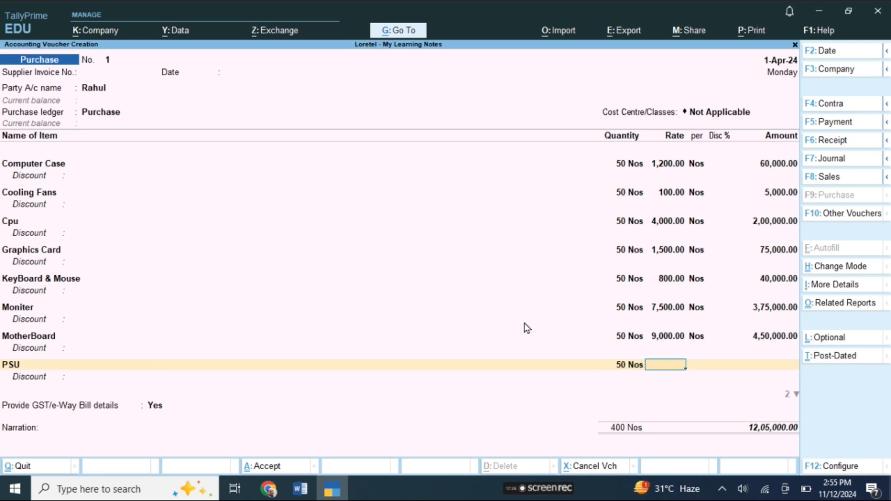
- Set the PSU rate to 1,200 per Nos and accept GST and HSN/SAC details as per Masters/Company, leaving the discount blank
{"action": "type", "text": "1200"}
{"action": "key", "text": "Return"}
{"action": "key", "text": "Return"}
{"action": "key", "text": "Return"}
{"action": "key", "text": "Return"}
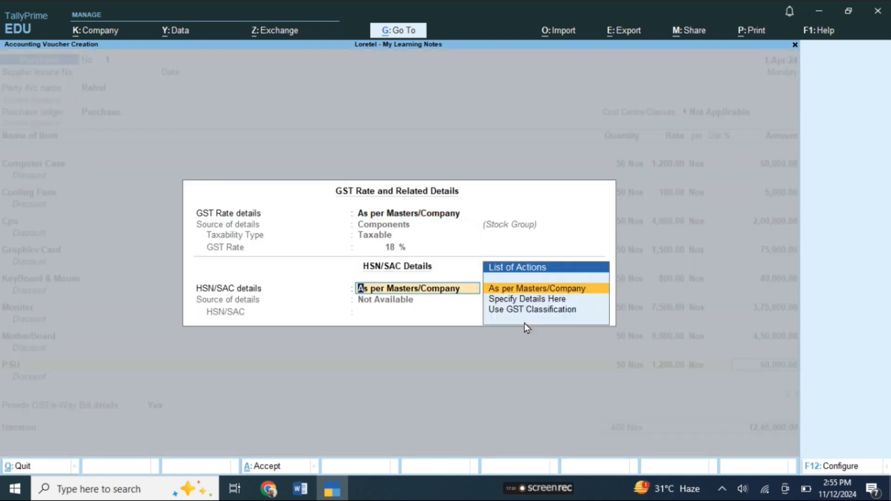
{"action": "key", "text": "Return"}
{"action": "key", "text": "Return"}
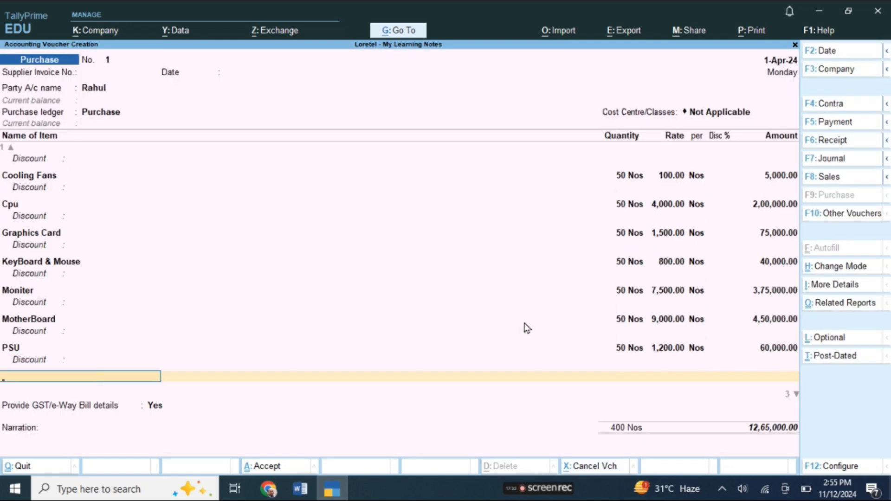
- Add Ram as the next stock item with a quantity of 150 Nos
{"action": "type", "text": "P"}
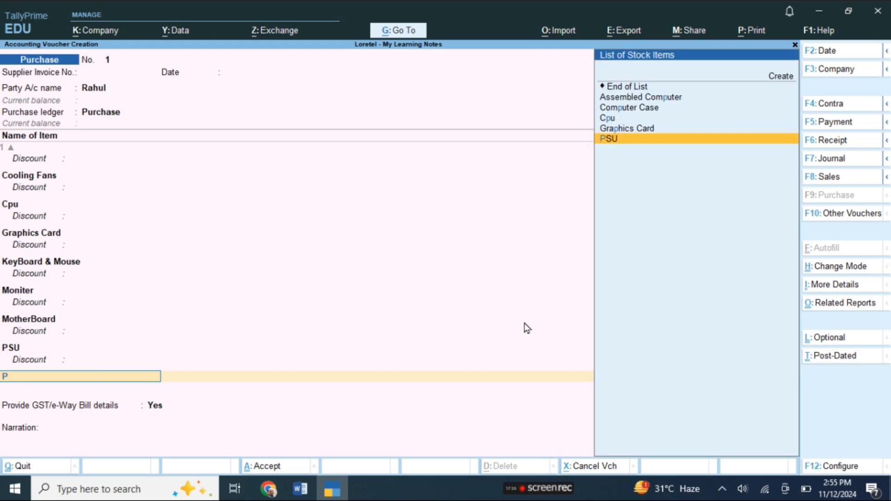
{"action": "key", "text": "BackSpace"}
{"action": "key", "text": "Down"}
{"action": "key", "text": "Down"}
{"action": "key", "text": "Down"}
{"action": "key", "text": "Down"}
{"action": "key", "text": "Down"}
{"action": "key", "text": "Down"}
{"action": "key", "text": "Down"}
{"action": "key", "text": "Down"}
{"action": "key", "text": "Down"}
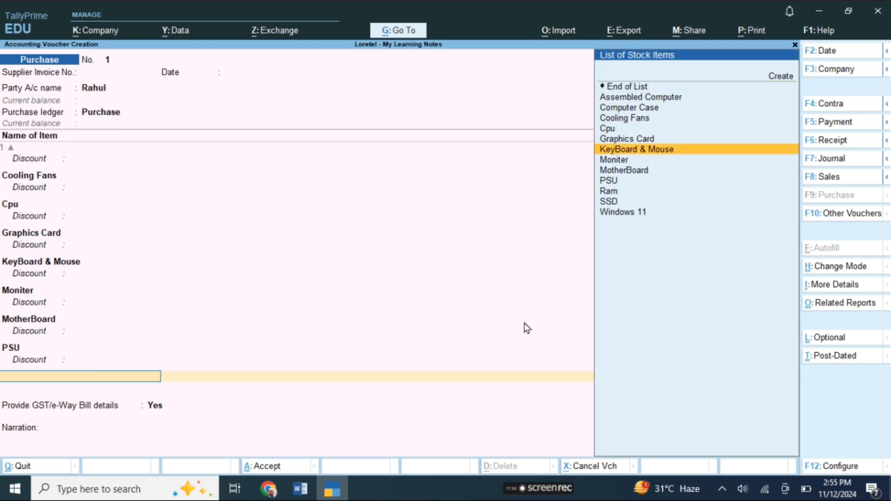
{"action": "key", "text": "Down"}
{"action": "key", "text": "Return"}
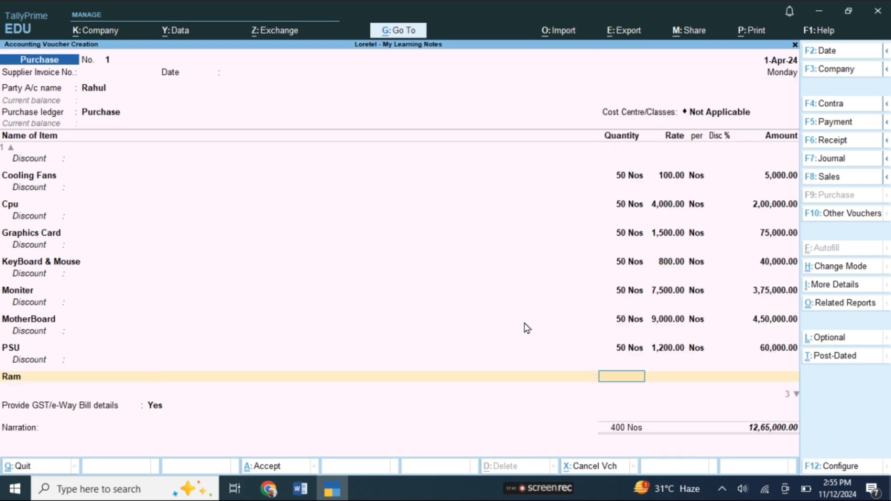
{"action": "type", "text": "150"}
{"action": "key", "text": "Return"}
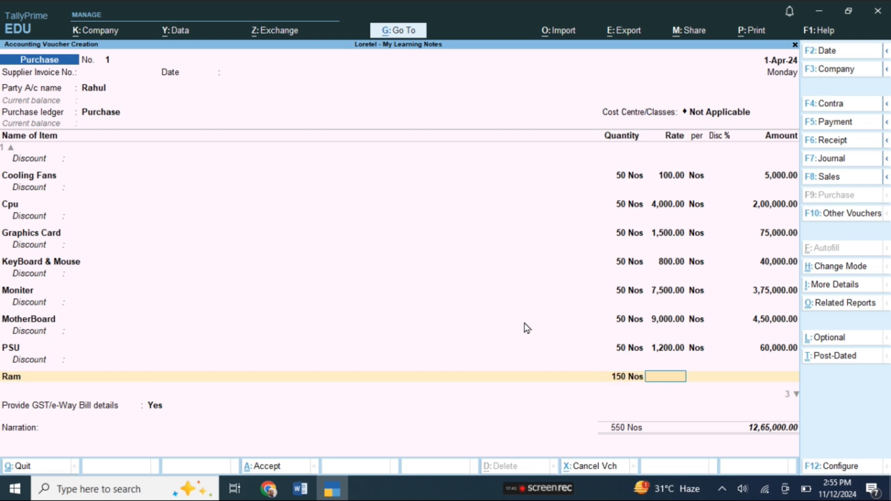
- Set the Ram rate to 500 per Nos and accept the line's default values
{"action": "type", "text": "500"}
{"action": "key", "text": "Return"}
{"action": "key", "text": "Return"}
{"action": "key", "text": "Return"}
{"action": "key", "text": "Return"}
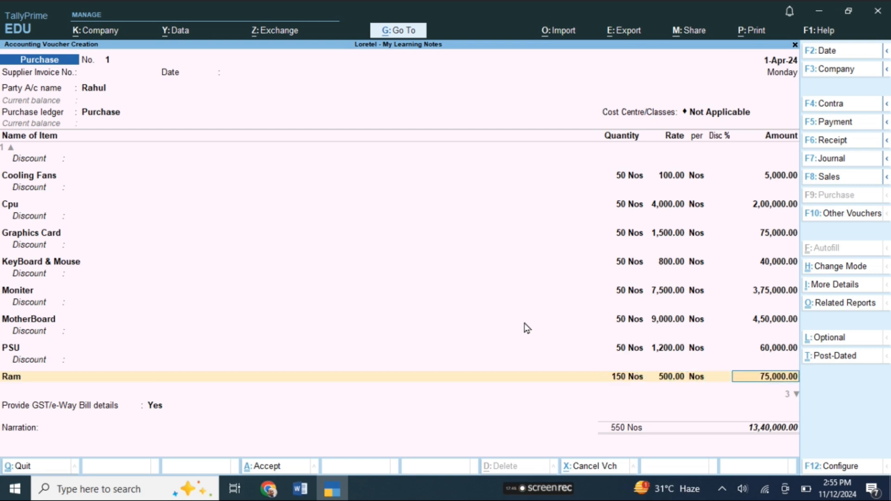
{"action": "key", "text": "Return"}
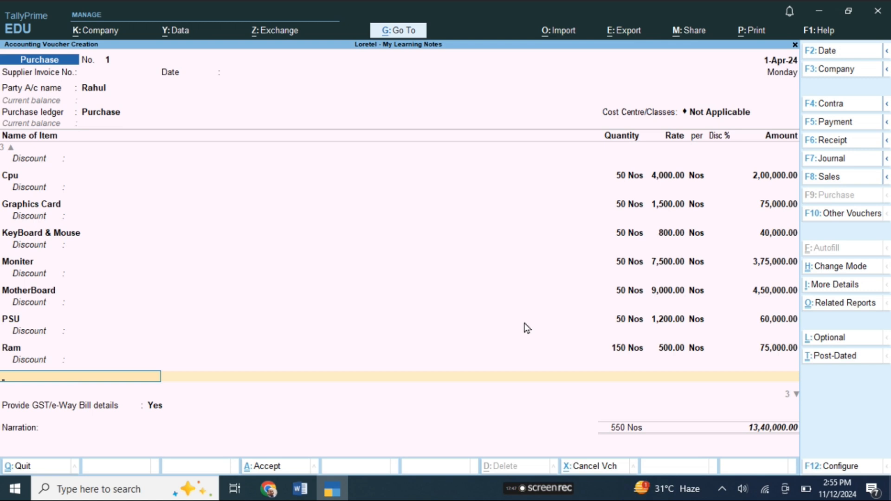
- Add SSD as the next stock item with a quantity of 50 Nos
{"action": "key", "text": "Down"}
{"action": "key", "text": "Down"}
{"action": "key", "text": "Down"}
{"action": "key", "text": "Down"}
{"action": "key", "text": "Down"}
{"action": "key", "text": "Down"}
{"action": "key", "text": "Down"}
{"action": "key", "text": "Down"}
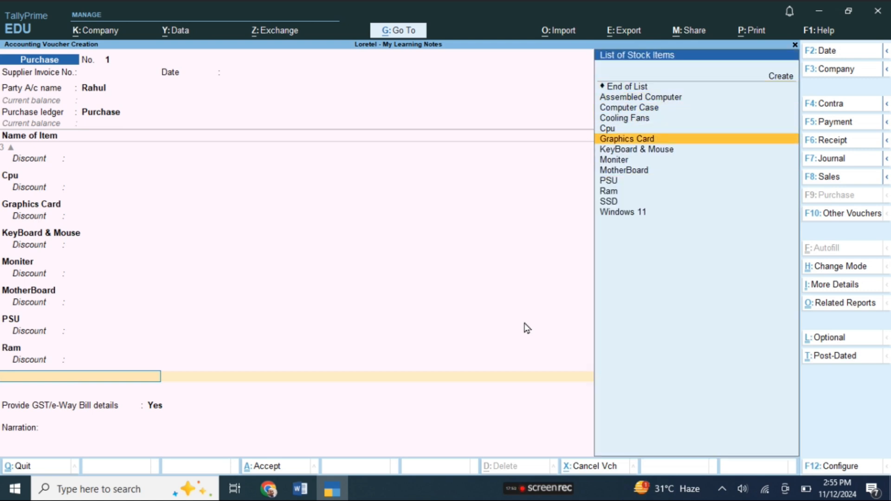
{"action": "key", "text": "Down"}
{"action": "key", "text": "Down"}
{"action": "key", "text": "Down"}
{"action": "key", "text": "Down"}
{"action": "key", "text": "Up"}
{"action": "key", "text": "Return"}
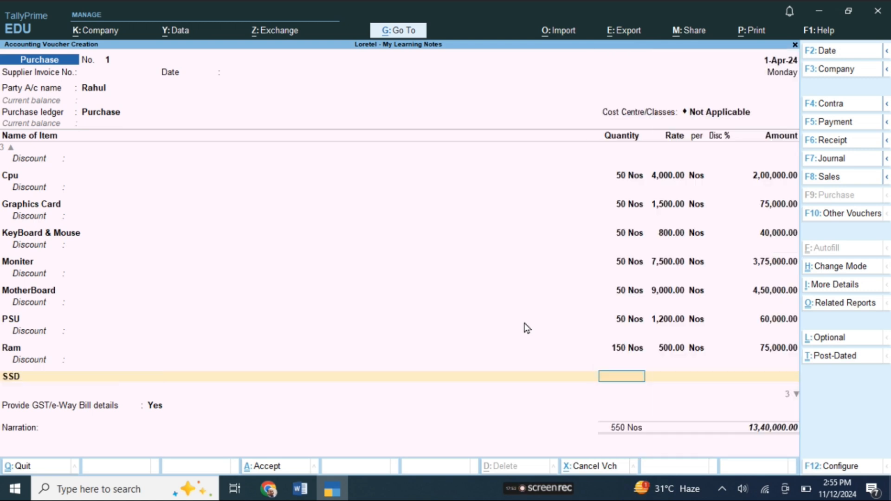
{"action": "type", "text": "50"}
{"action": "key", "text": "Return"}
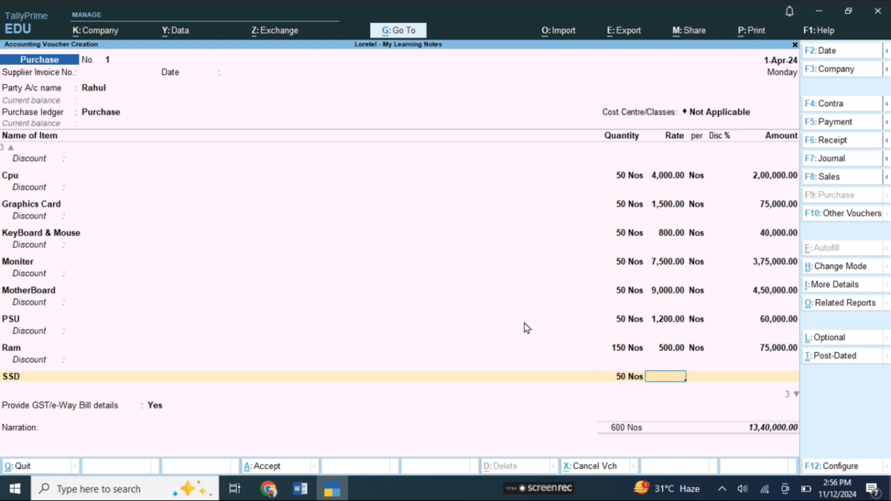
- Set the SSD rate to 1,200 per Nos and accept GST and HSN/SAC details as per Masters/Company, leaving the discount blank
{"action": "type", "text": "1200"}
{"action": "key", "text": "Return"}
{"action": "key", "text": "Return"}
{"action": "key", "text": "Return"}
{"action": "key", "text": "Return"}
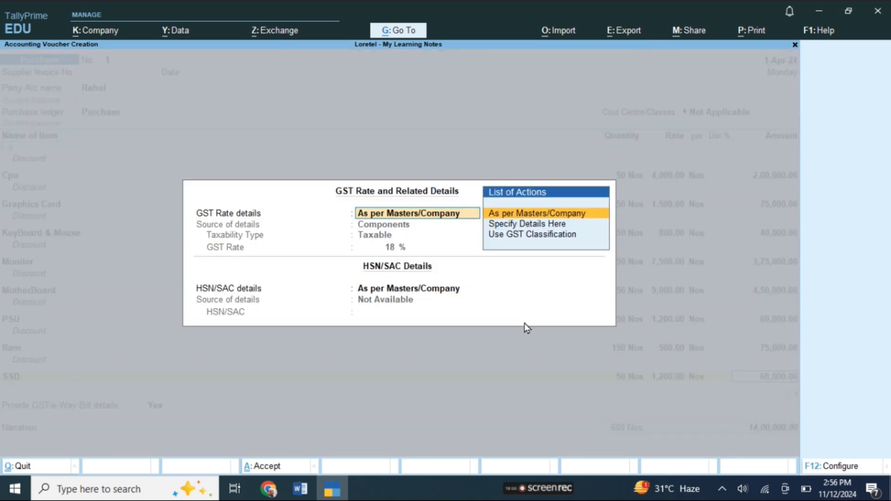
{"action": "key", "text": "Return"}
{"action": "key", "text": "Return"}
{"action": "key", "text": "Return"}
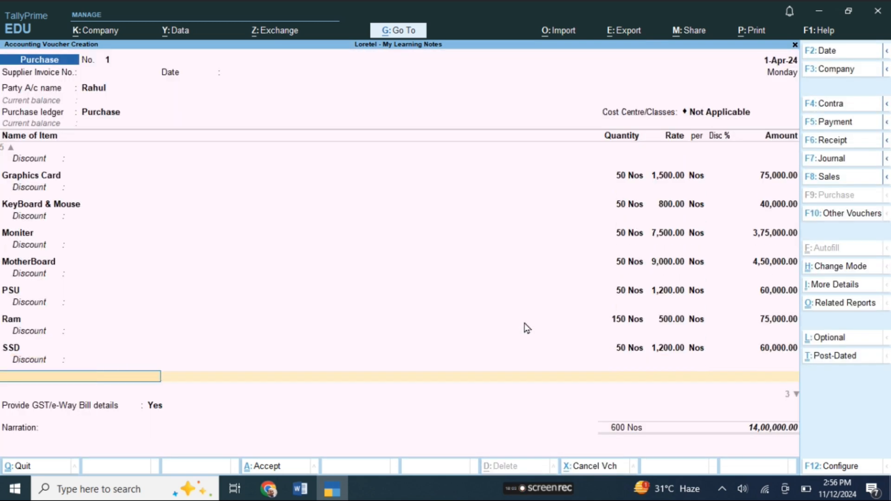
- Add Windows 11 as the last stock item with a quantity of 50 Nos
{"action": "type", "text": "W"}
{"action": "key", "text": "Return"}
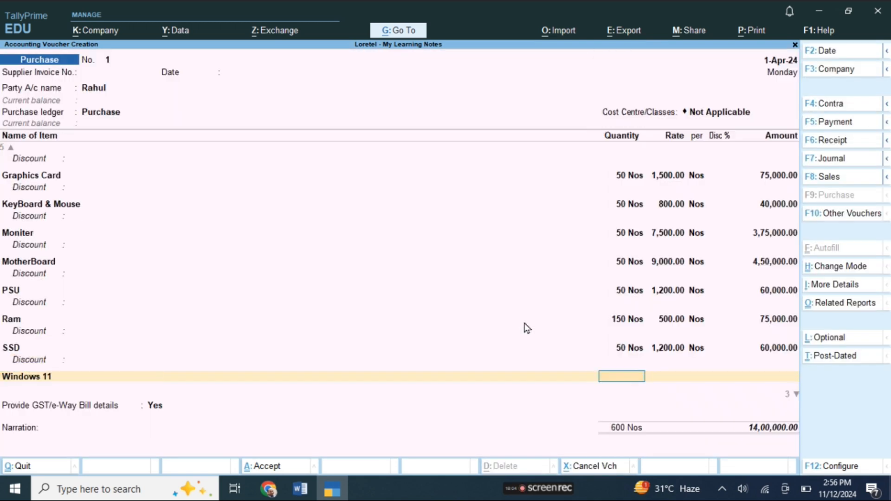
{"action": "type", "text": "50"}
{"action": "key", "text": "Return"}
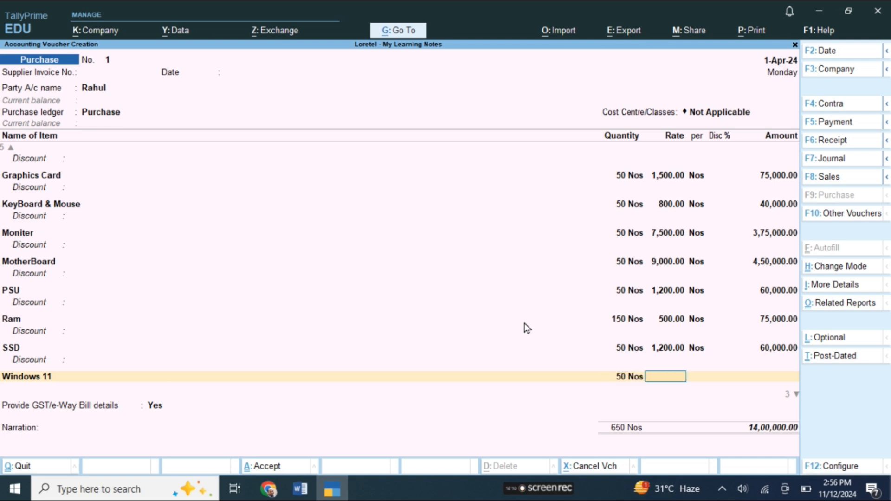
- Set the Windows 11 rate to 3,000 per Nos and accept the line's default values, leaving the discount blank
{"action": "type", "text": "3000"}
{"action": "key", "text": "Return"}
{"action": "key", "text": "Return"}
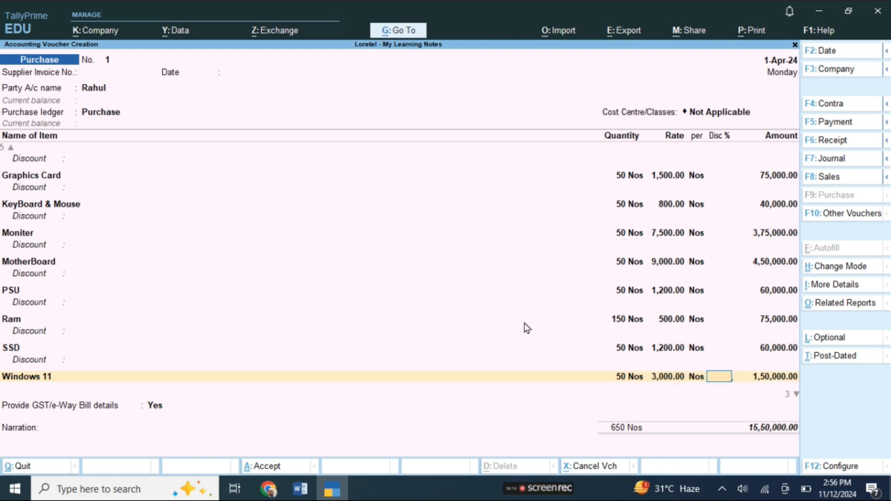
{"action": "key", "text": "Return"}
{"action": "key", "text": "Return"}
{"action": "key", "text": "Return"}
{"action": "key", "text": "Return"}
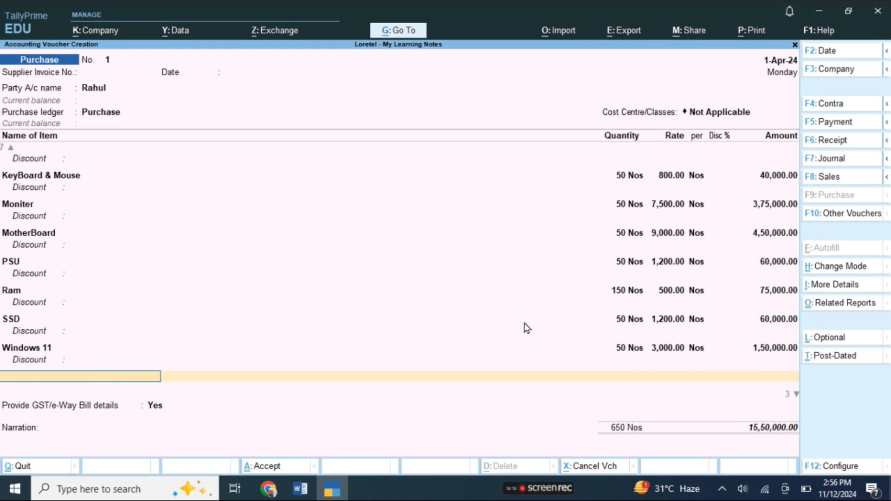
- End the stock item list and add the CGST and Sgst ledgers with their automatically calculated tax amounts
{"action": "key", "text": "Return"}
{"action": "key", "text": "Down"}
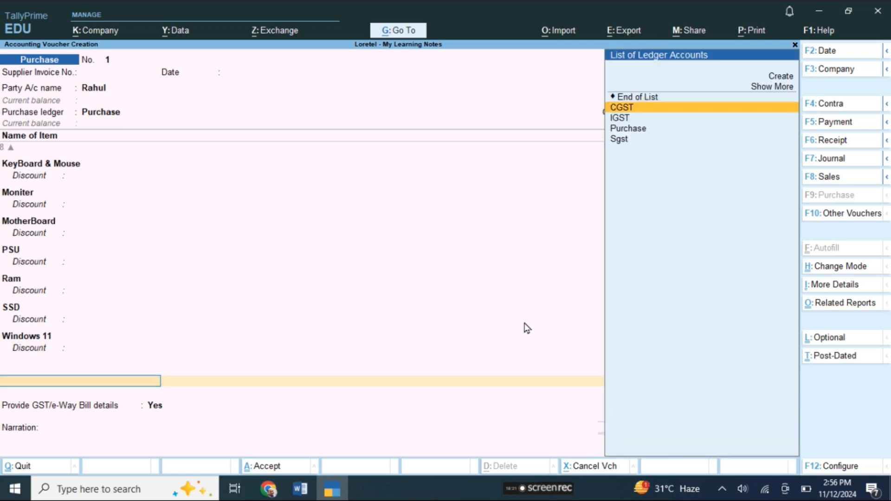
{"action": "key", "text": "Return"}
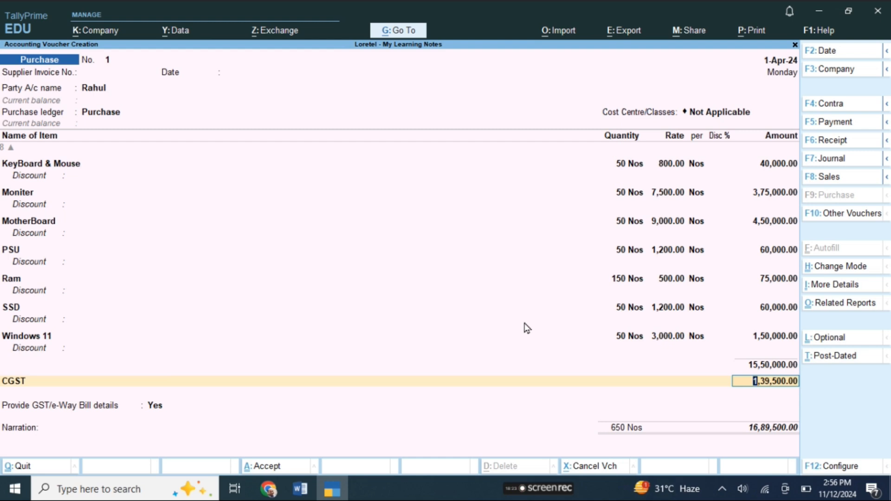
{"action": "key", "text": "Return"}
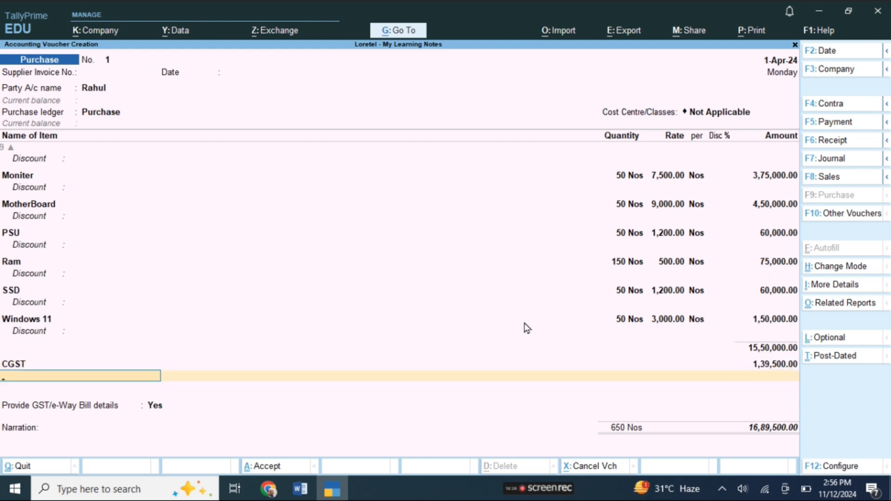
{"action": "type", "text": "S"}
{"action": "key", "text": "Return"}
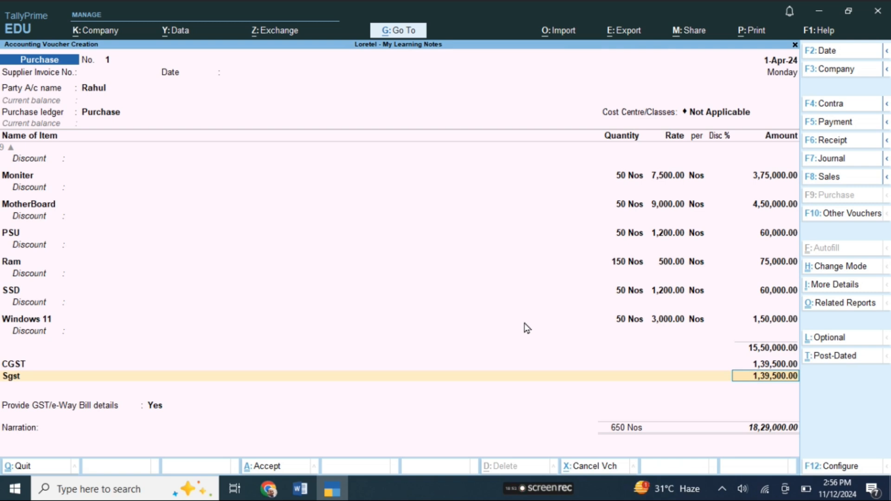
{"action": "key", "text": "Return"}
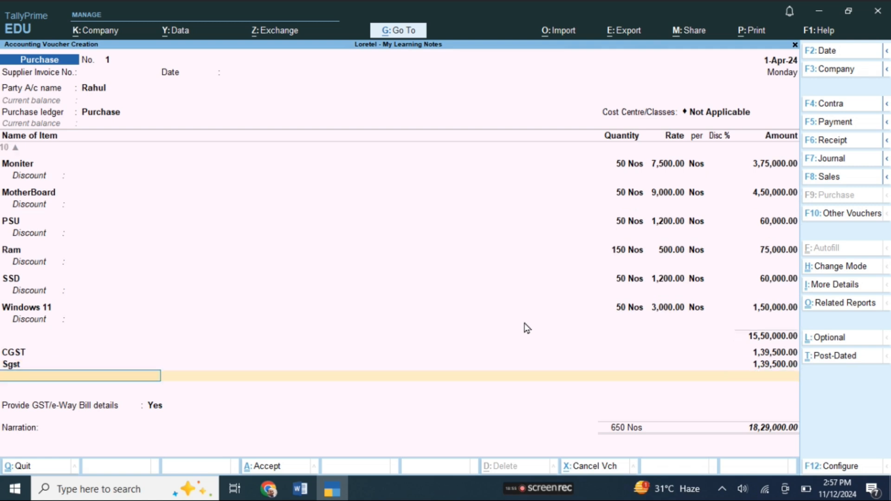
- End the purchase voucher's ledger list and leave the e-Way Bill, place of party and transport details at their defaults
{"action": "key", "text": "Return"}
{"action": "key", "text": "Return"}
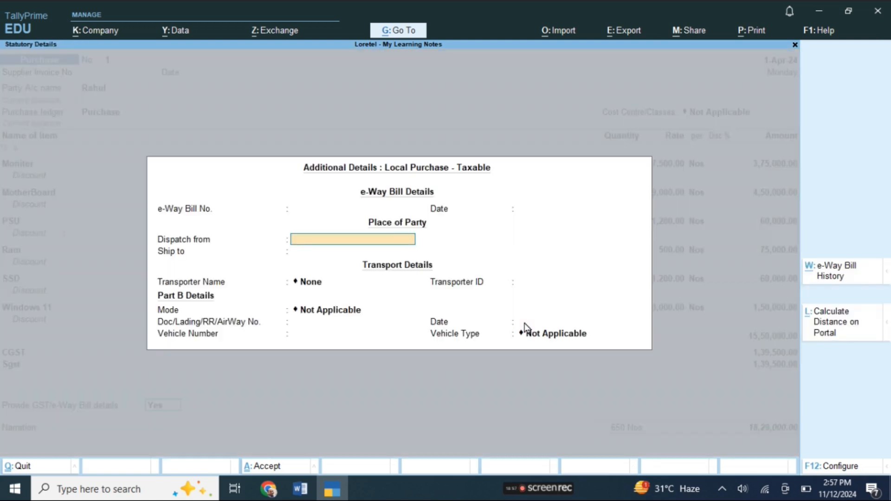
{"action": "key", "text": "Return"}
{"action": "key", "text": "Return"}
{"action": "key", "text": "Return"}
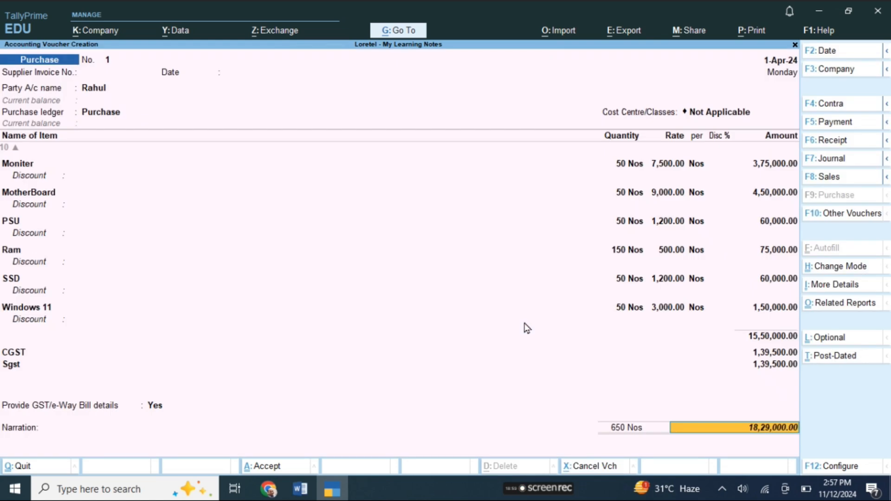
- Accept the remaining default details, leave the narration blank and save the purchase voucher
{"action": "key", "text": "Return"}
{"action": "key", "text": "Return"}
{"action": "key", "text": "Return"}
{"action": "key", "text": "Return"}
{"action": "key", "text": "Return"}
{"action": "key", "text": "Return"}
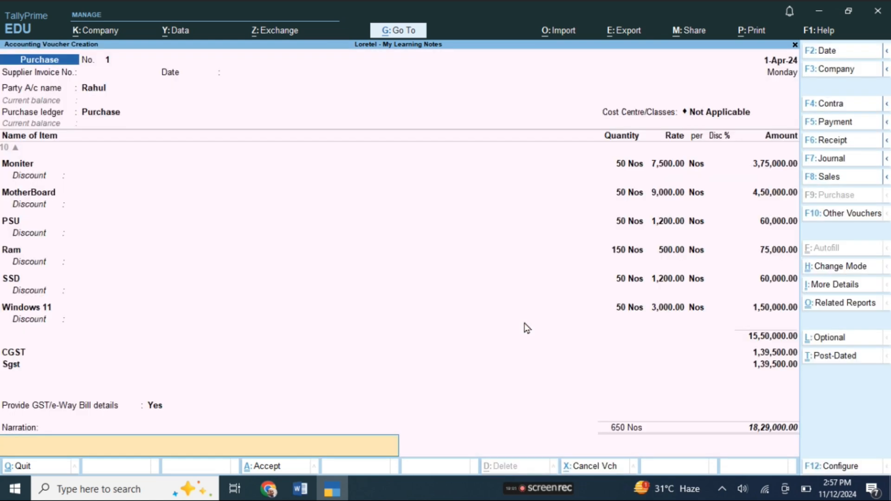
{"action": "key", "text": "Return"}
{"action": "key", "text": "Return"}
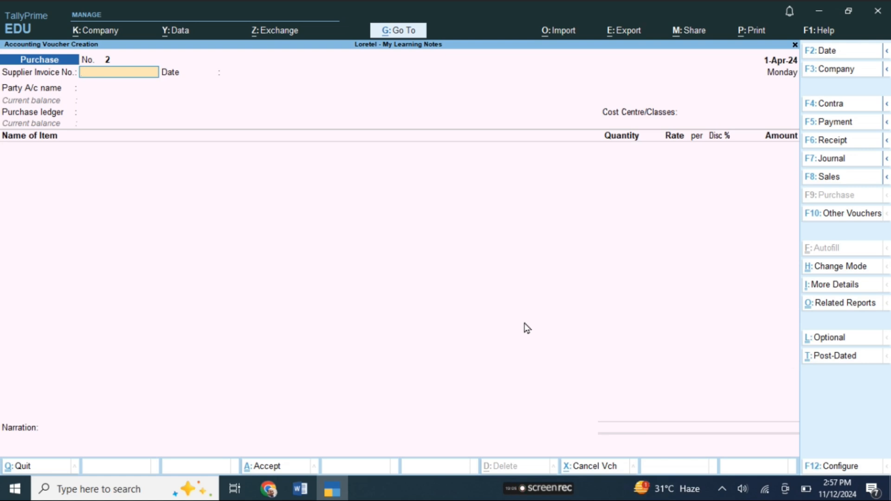
- Reopen the saved purchase voucher and show a zoomed print preview of its invoice
{"action": "key", "text": "Page_Up"}
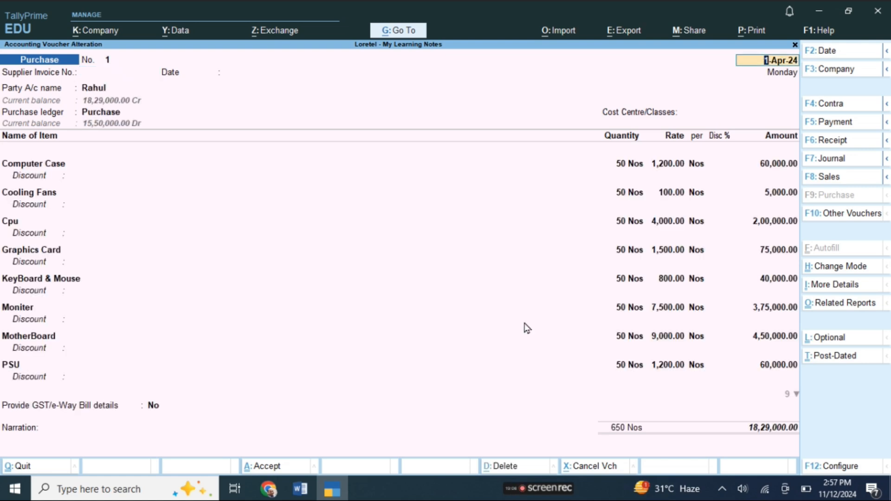
{"action": "key", "text": "alt+p"}
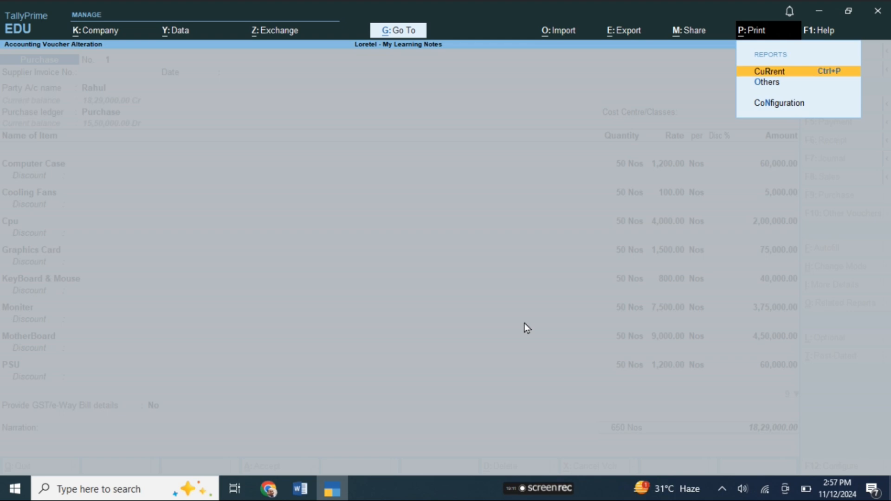
{"action": "key", "text": "Return"}
{"action": "left_click", "coordinate": [394, 315]}
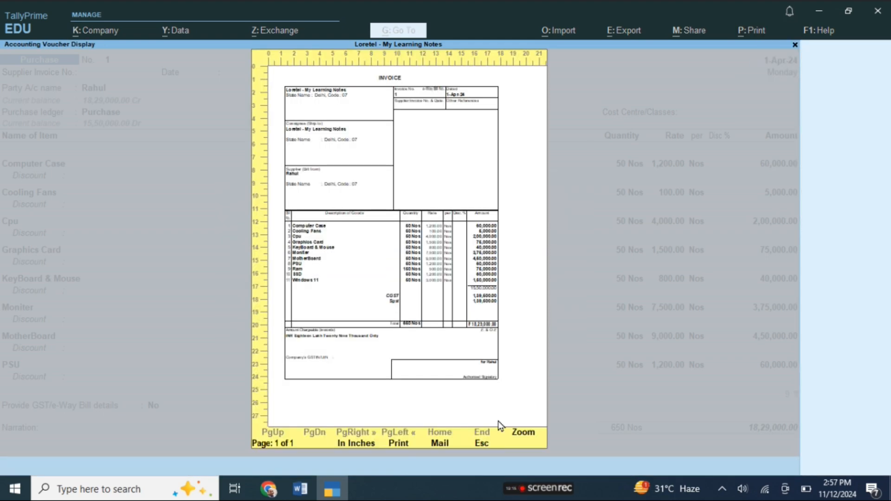
{"action": "left_click", "coordinate": [522, 434]}
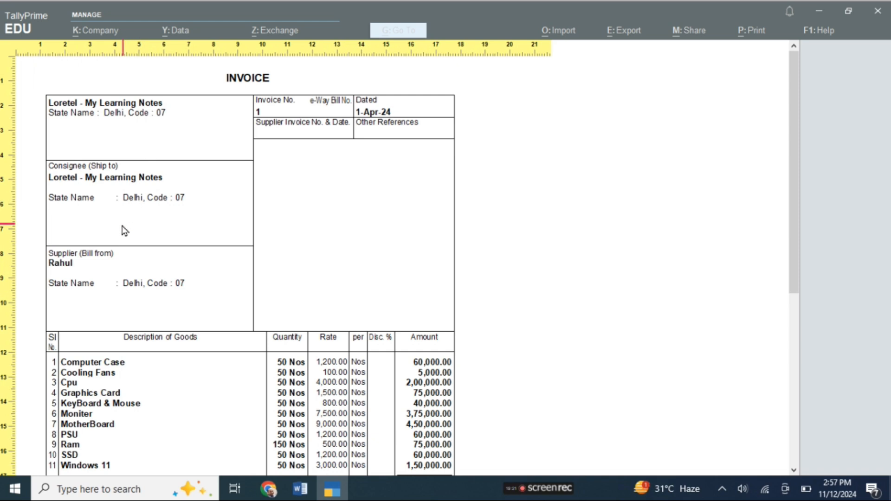
- Examine the item lines, CGST, Sgst and total on the invoice preview, and return to the Gateway of Tally
{"action": "scroll", "coordinate": [125, 231], "scroll_direction": "down", "scroll_amount": 8}
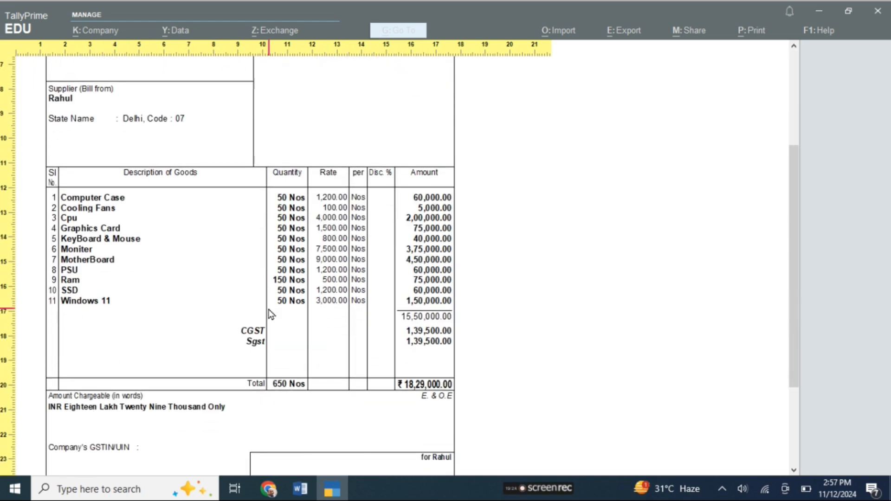
{"action": "scroll", "coordinate": [261, 241], "scroll_direction": "up", "scroll_amount": 8}
{"action": "key", "text": "alt+z"}
{"action": "key", "text": "Escape"}
{"action": "key", "text": "Escape"}
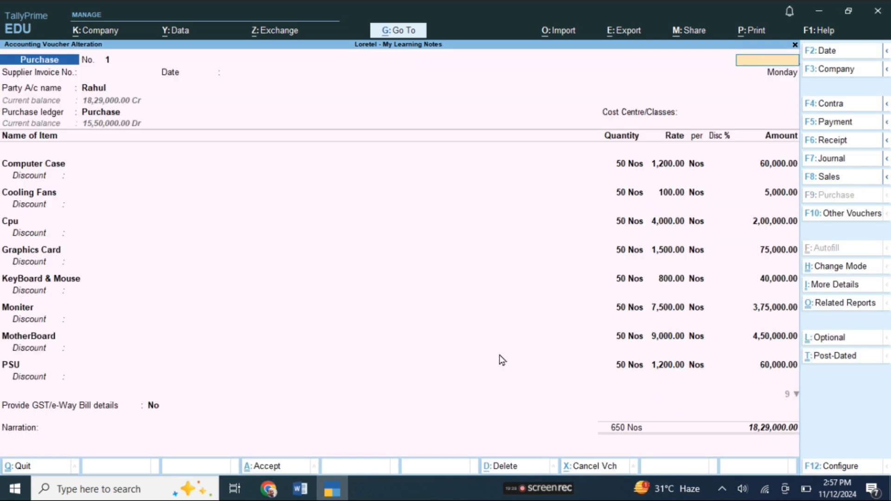
{"action": "key", "text": "Escape"}
{"action": "key", "text": "y"}
{"action": "key", "text": "Escape"}
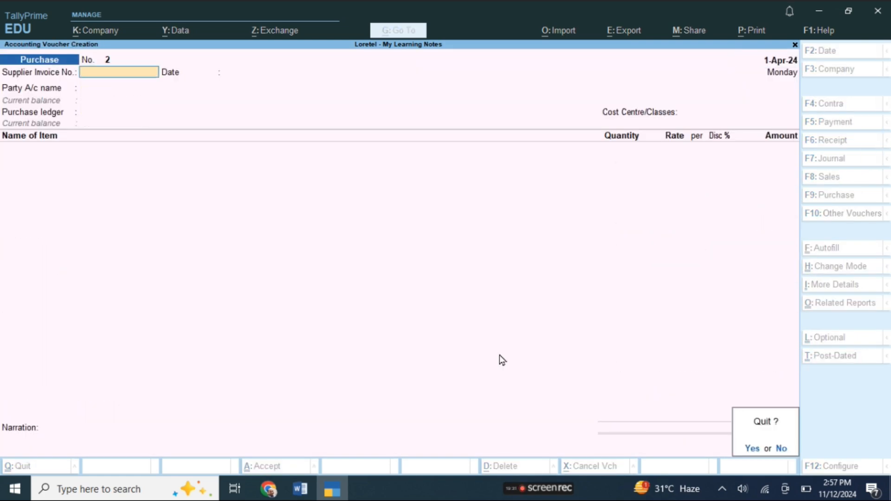
{"action": "key", "text": "y"}
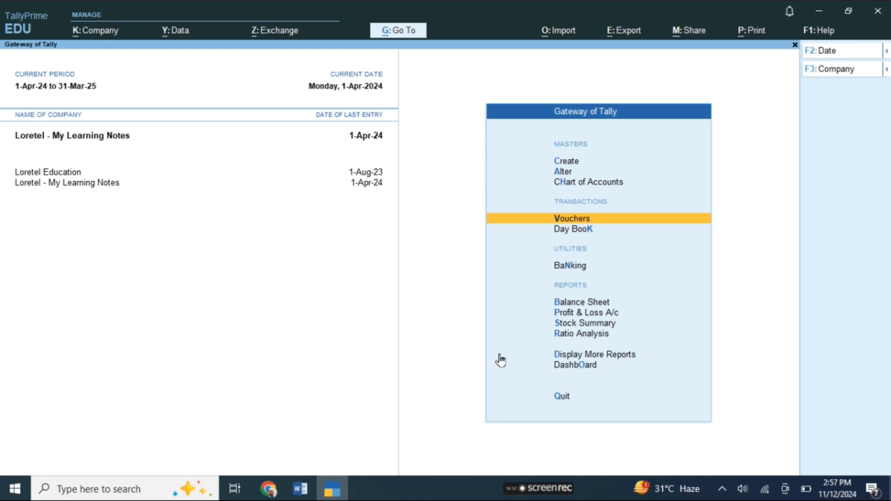
- Start a sales voucher and create a new party ledger from it, entering the customer's name
{"action": "key", "text": "Return"}
{"action": "key", "text": "F8"}
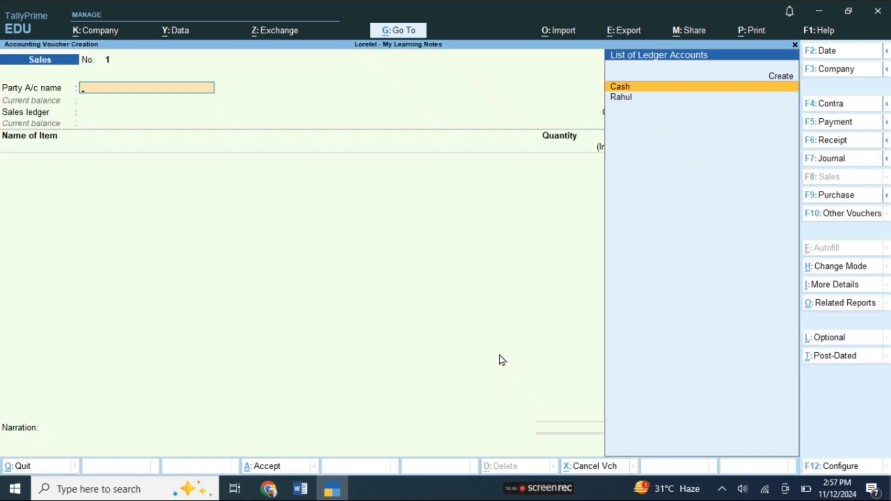
{"action": "key", "text": "Up"}
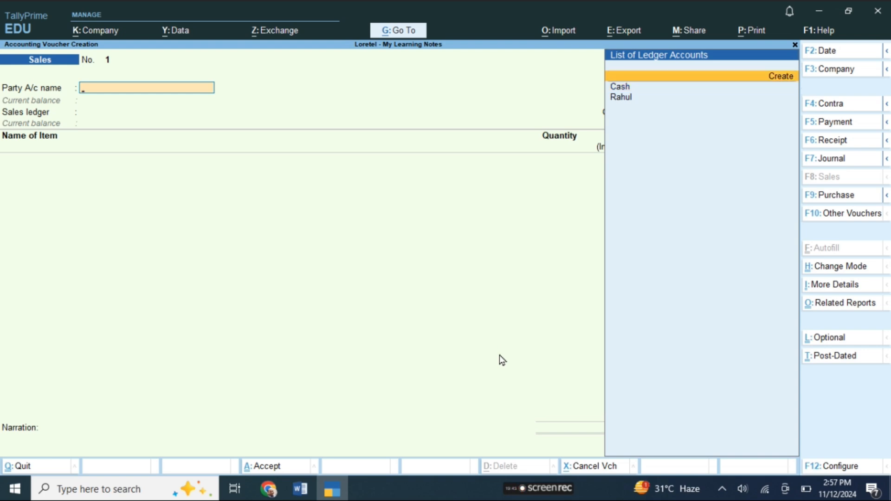
{"action": "key", "text": "Return"}
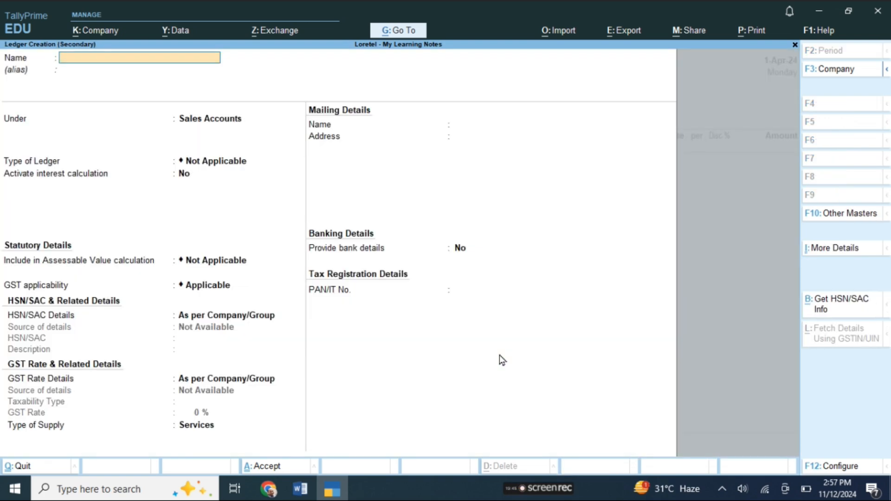
{"action": "type", "text": "Shyann"}
{"action": "key", "text": "BackSpace"}
{"action": "key", "text": "BackSpace"}
{"action": "type", "text": "m"}
{"action": "key", "text": "Return"}
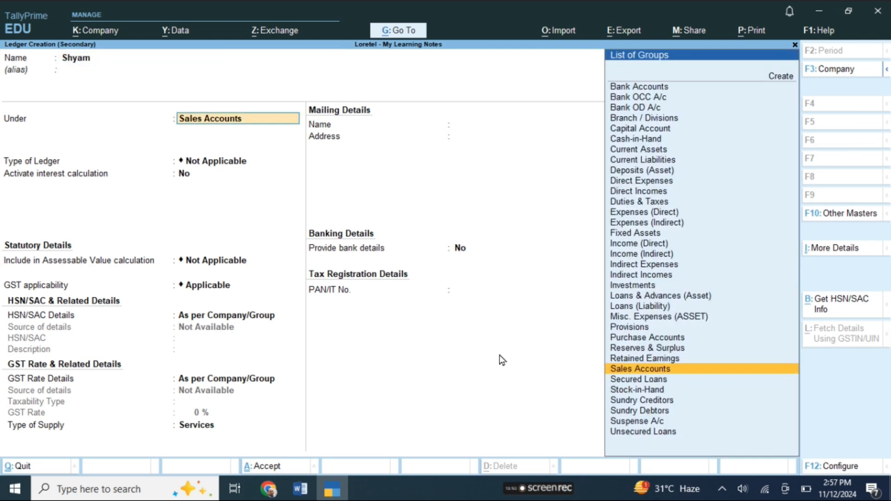
- Place the customer ledger under Sundry Debtors and accept the default bill-by-bill, interest and mailing details
{"action": "type", "text": "S"}
{"action": "key", "text": "Down"}
{"action": "key", "text": "Down"}
{"action": "key", "text": "Down"}
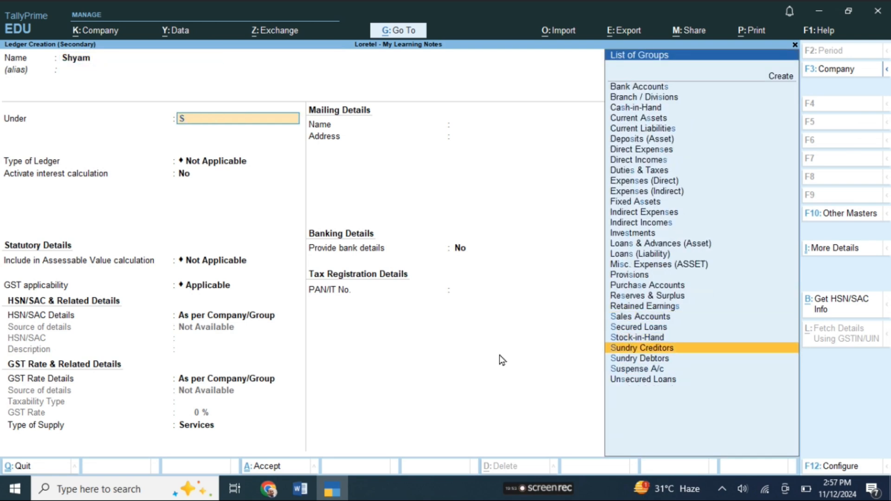
{"action": "key", "text": "Down"}
{"action": "key", "text": "Return"}
{"action": "key", "text": "Return"}
{"action": "key", "text": "Return"}
{"action": "key", "text": "Return"}
{"action": "key", "text": "Return"}
{"action": "key", "text": "Return"}
{"action": "key", "text": "Return"}
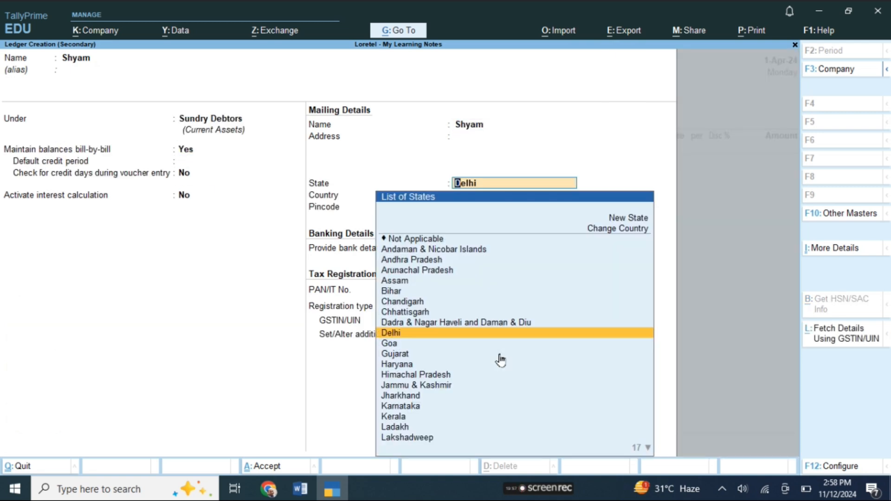
- Set the customer ledger's state to Haryana and save the ledger
{"action": "key", "text": "Down"}
{"action": "key", "text": "Down"}
{"action": "key", "text": "Down"}
{"action": "key", "text": "Return"}
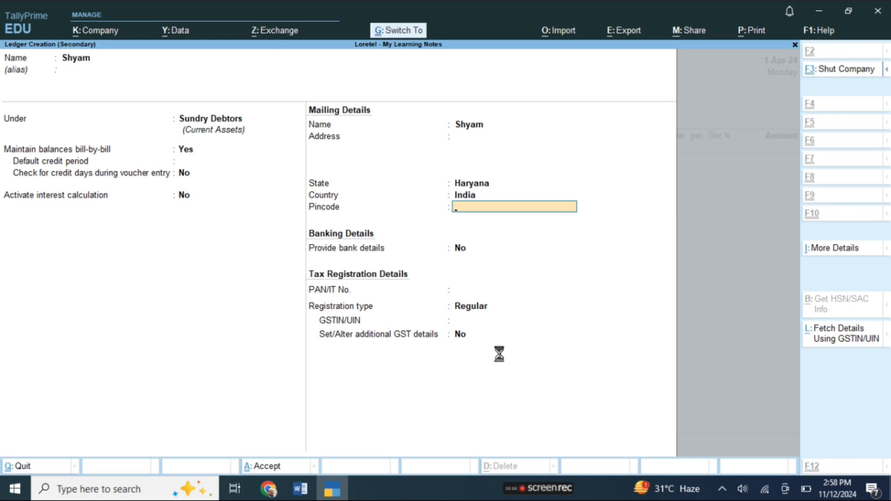
{"action": "key", "text": "ctrl+a"}
- Leave the sales voucher's dispatch details blank and accept the default party details
{"action": "key", "text": "Return"}
{"action": "key", "text": "Return"}
{"action": "key", "text": "Return"}
{"action": "key", "text": "Return"}
{"action": "key", "text": "Return"}
{"action": "key", "text": "Return"}
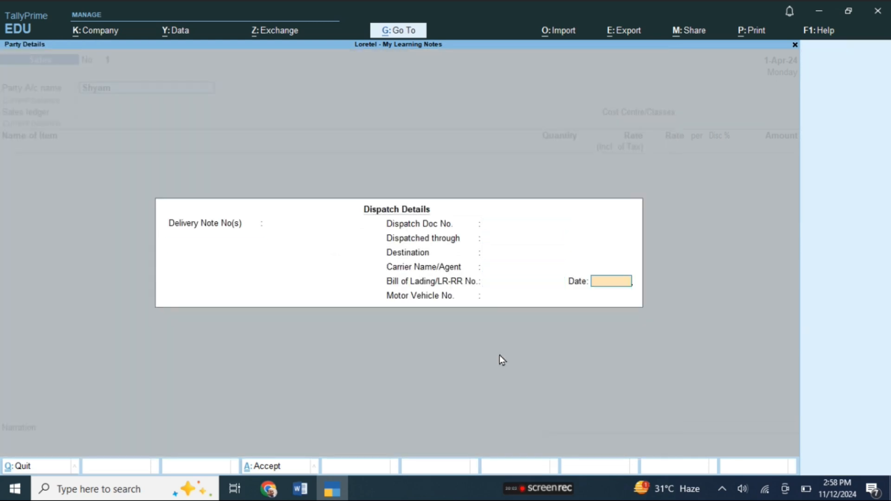
{"action": "key", "text": "Return"}
{"action": "key", "text": "Return"}
{"action": "key", "text": "Return"}
{"action": "key", "text": "Return"}
{"action": "key", "text": "Return"}
{"action": "key", "text": "Return"}
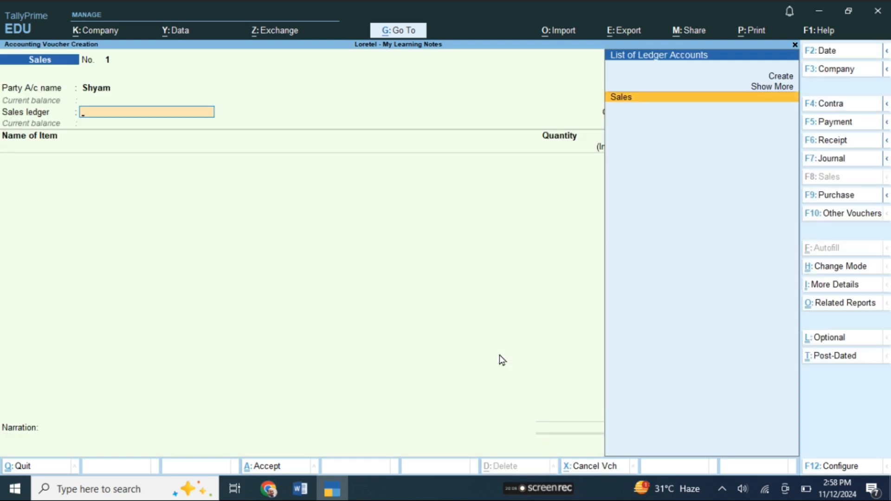
- Choose the Sales ledger and add Assembled Computer to the sales voucher with a quantity of 12 Nos
{"action": "key", "text": "Return"}
{"action": "type", "text": "C"}
{"action": "key", "text": "Down"}
{"action": "key", "text": "Up"}
{"action": "key", "text": "Up"}
{"action": "key", "text": "Return"}
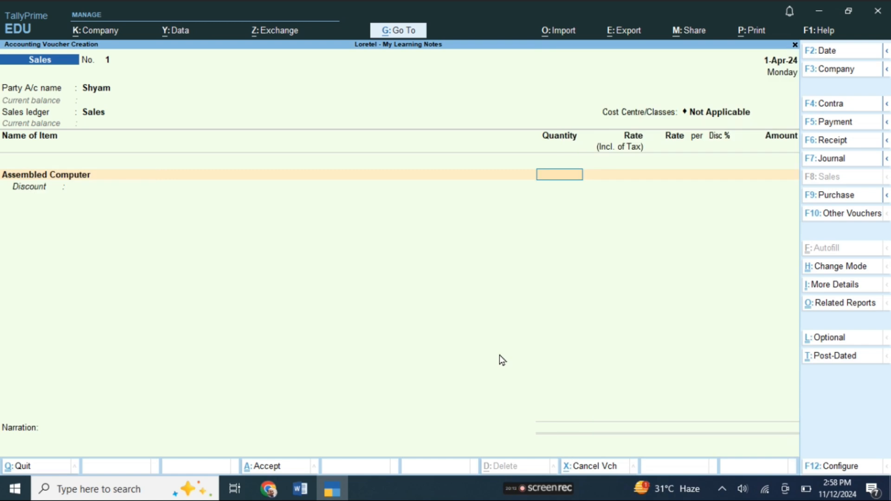
{"action": "type", "text": "12"}
{"action": "key", "text": "Return"}
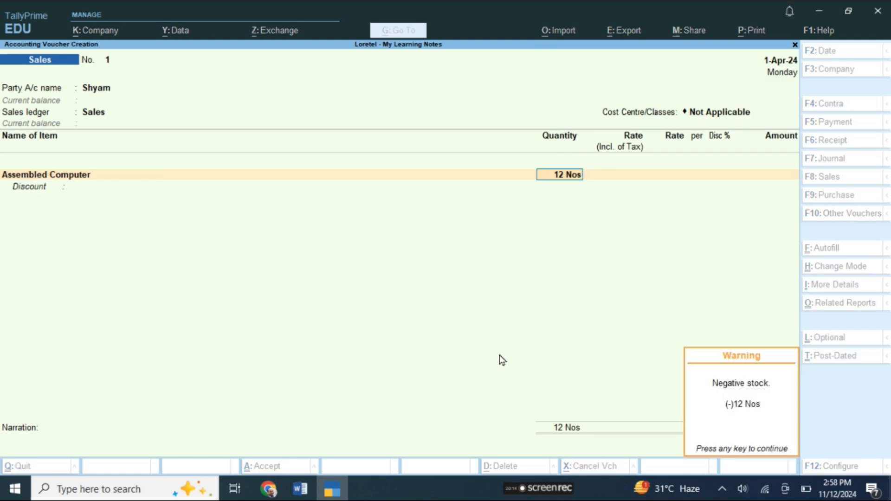
- Quit the sales voucher without saving and return to the Gateway of Tally
{"action": "key", "text": "Escape"}
{"action": "key", "text": "Escape"}
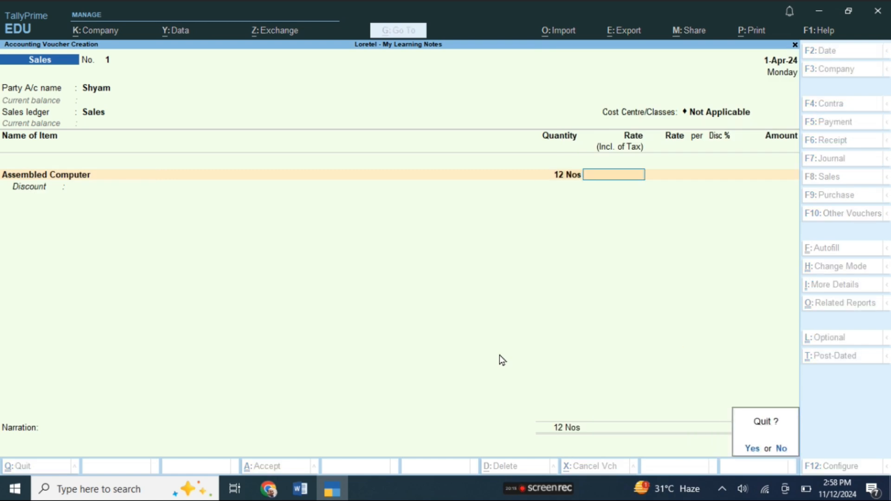
{"action": "key", "text": "Return"}
{"action": "key", "text": "c"}
{"action": "key", "text": "Escape"}
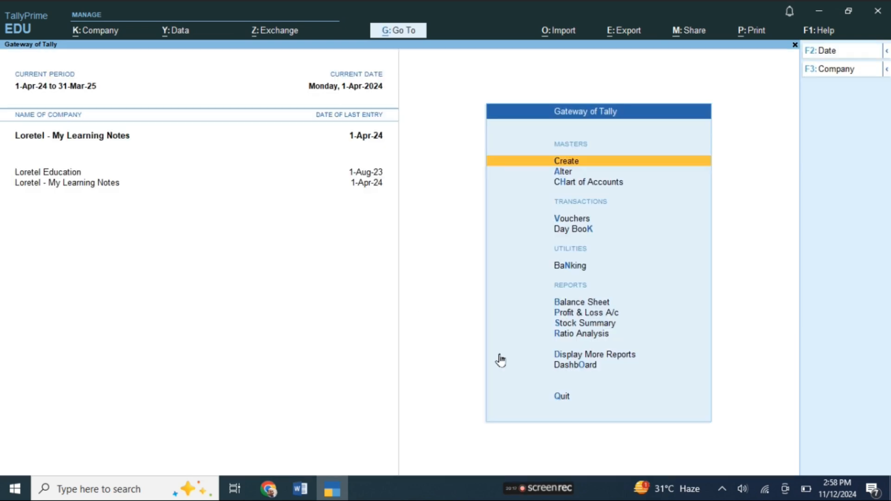
- Examine the closing quantities, rates and values of the Components group's items in the Stock Summary
{"action": "left_click", "coordinate": [576, 324]}
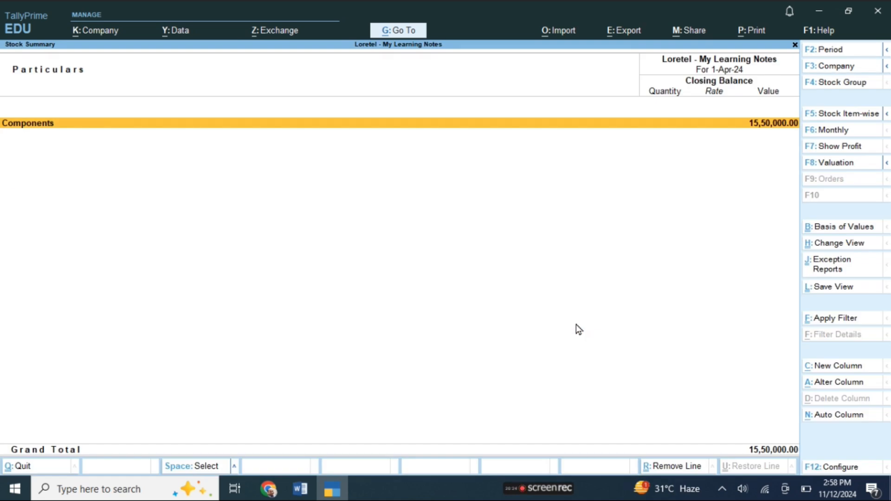
{"action": "key", "text": "Return"}
{"action": "key", "text": "Down"}
{"action": "key", "text": "Down"}
{"action": "key", "text": "Down"}
{"action": "key", "text": "Down"}
{"action": "key", "text": "Down"}
{"action": "key", "text": "Down"}
{"action": "key", "text": "Down"}
{"action": "key", "text": "Down"}
{"action": "key", "text": "Up"}
{"action": "key", "text": "Up"}
{"action": "key", "text": "Up"}
{"action": "key", "text": "Up"}
{"action": "key", "text": "Up"}
{"action": "key", "text": "Up"}
{"action": "key", "text": "Up"}
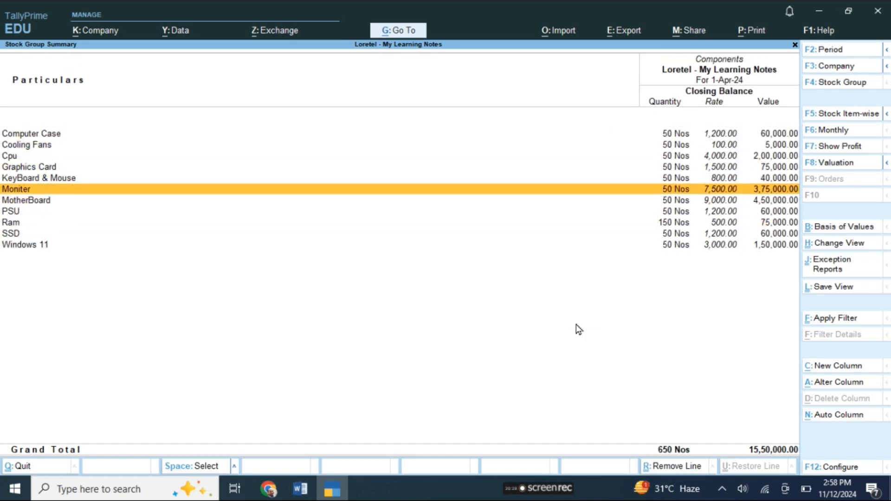
{"action": "key", "text": "Escape"}
{"action": "key", "text": "Escape"}
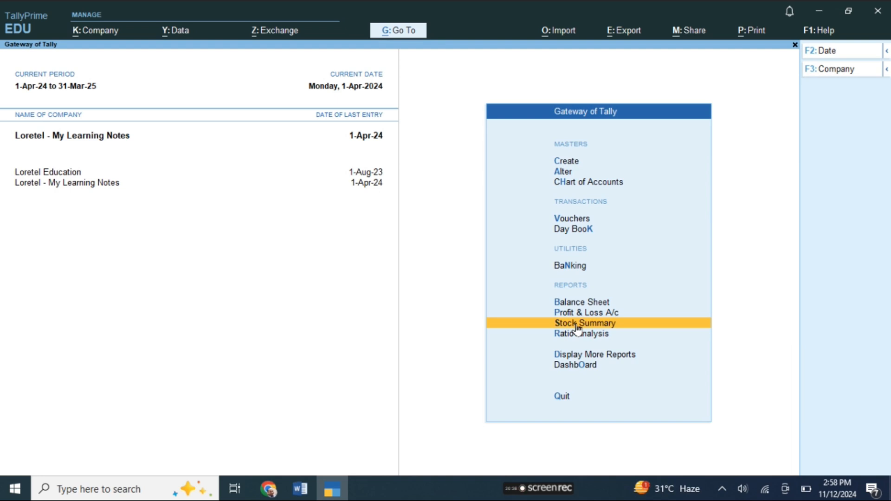
- Switch to the BitPaper whiteboard in Chrome and mark the stock groups, purchases, Bill of Materials and sales topics with pen strokes
{"action": "left_click", "coordinate": [269, 489]}
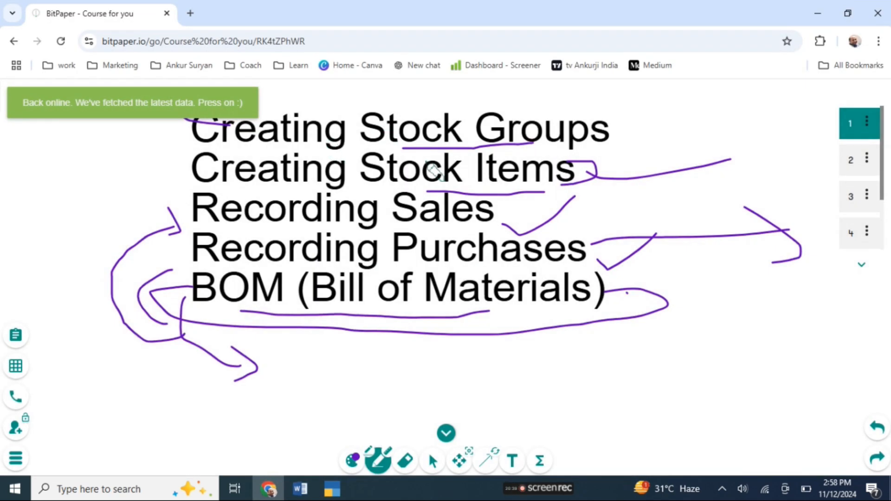
{"action": "left_click_drag", "start_coordinate": [607, 151], "coordinate": [631, 136]}
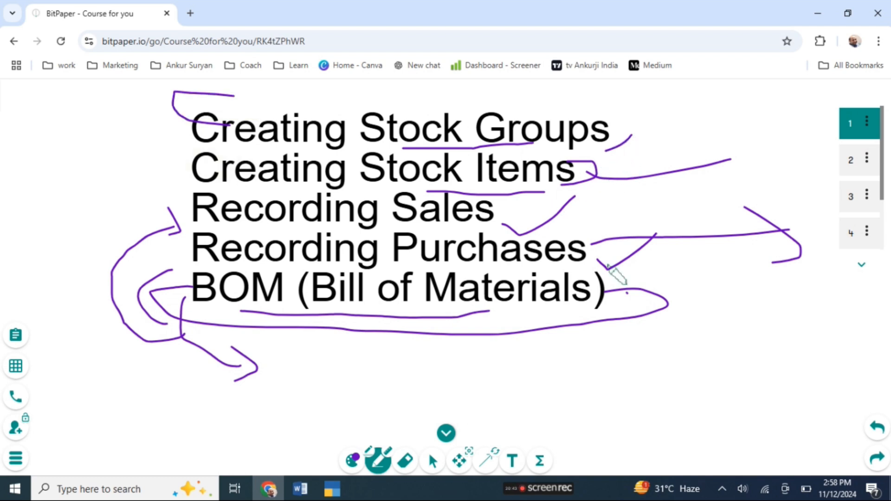
{"action": "left_click_drag", "start_coordinate": [595, 252], "coordinate": [665, 246]}
{"action": "left_click_drag", "start_coordinate": [310, 308], "coordinate": [432, 309]}
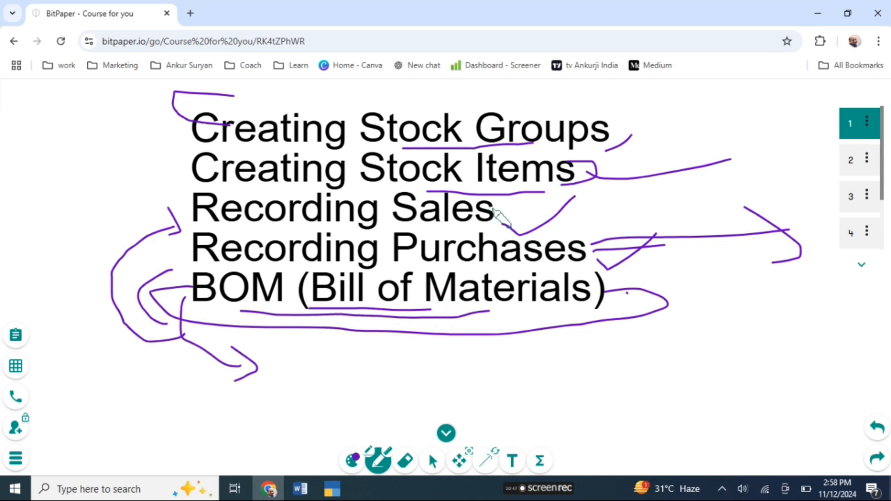
{"action": "left_click_drag", "start_coordinate": [500, 212], "coordinate": [704, 235]}
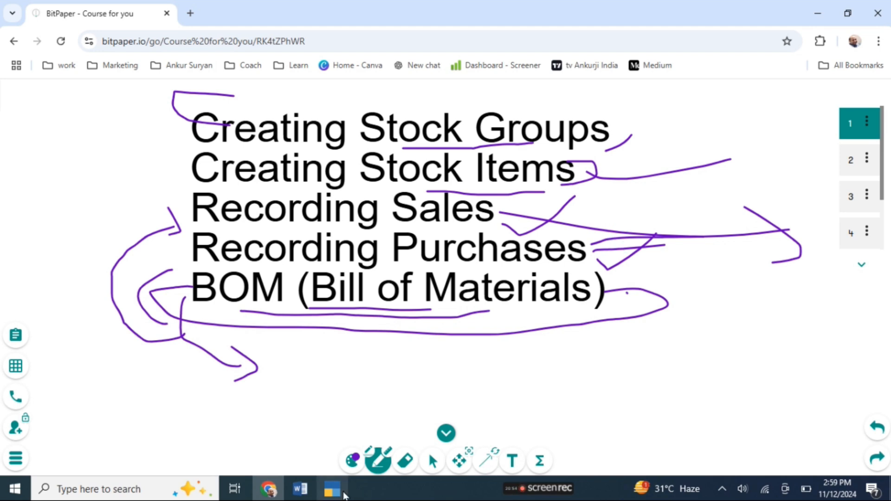
- Switch back to TallyPrime and open the creation form for a new Voucher Type master
{"action": "left_click", "coordinate": [344, 494]}
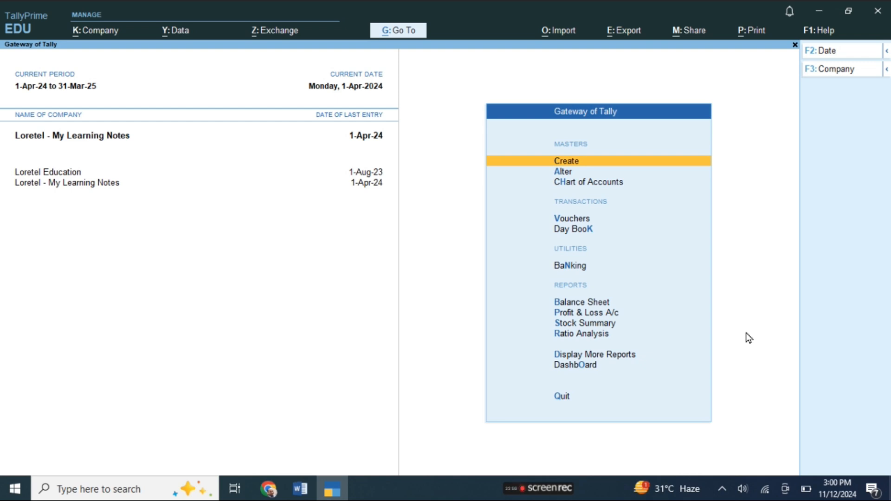
{"action": "key", "text": "Return"}
{"action": "key", "text": "Down"}
{"action": "key", "text": "Down"}
{"action": "key", "text": "Down"}
{"action": "key", "text": "Down"}
{"action": "key", "text": "Down"}
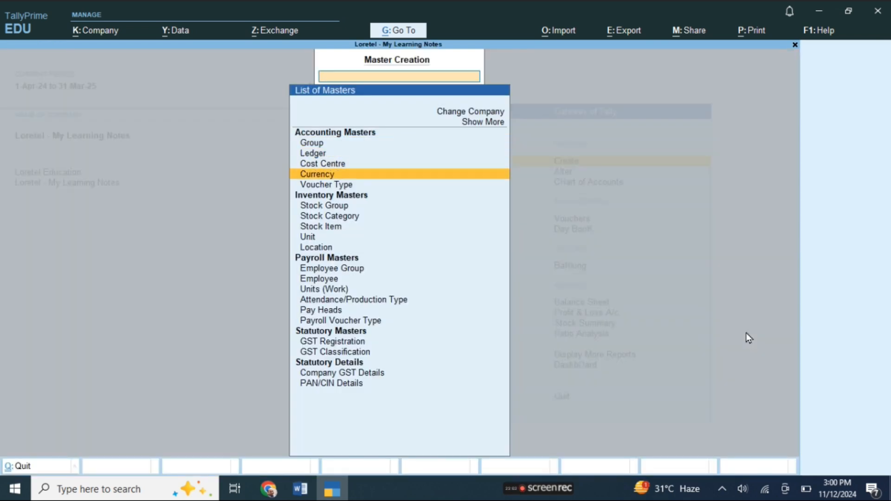
{"action": "key", "text": "Up"}
{"action": "key", "text": "Up"}
{"action": "key", "text": "Return"}
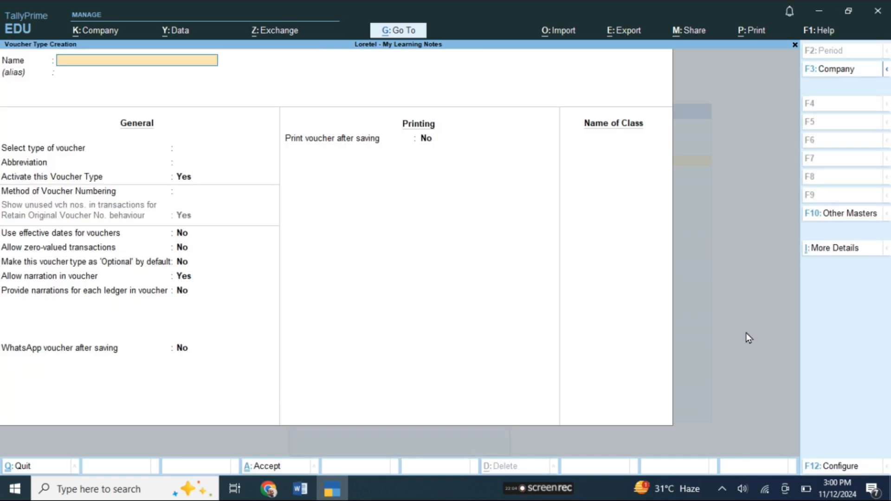
- Name the new voucher type Muf and base it on the Stock Journal voucher type
{"action": "type", "text": "Muf"}
{"action": "key", "text": "Return"}
{"action": "key", "text": "Return"}
{"action": "type", "text": "S"}
{"action": "key", "text": "Down"}
{"action": "key", "text": "Down"}
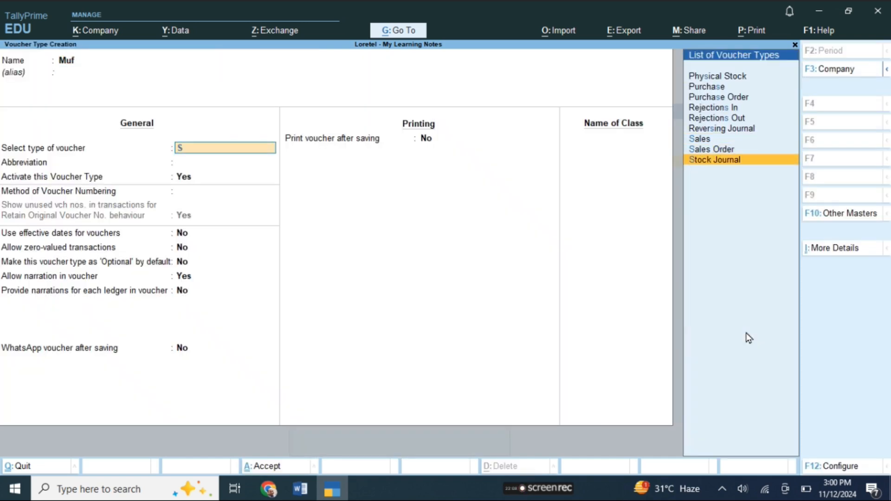
{"action": "key", "text": "Return"}
- Enable use as a manufacturing journal, save the Muf voucher type and return to the Gateway of Tally
{"action": "key", "text": "Return"}
{"action": "key", "text": "Return"}
{"action": "key", "text": "Return"}
{"action": "key", "text": "Return"}
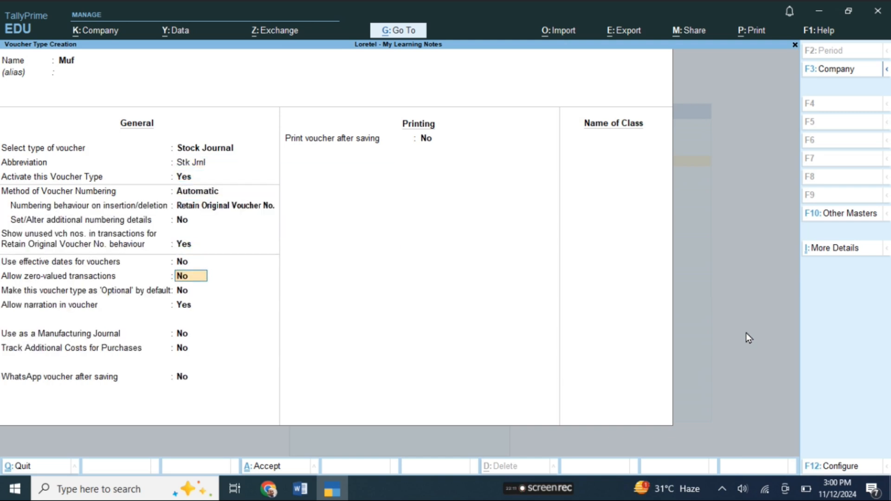
{"action": "key", "text": "Return"}
{"action": "key", "text": "Return"}
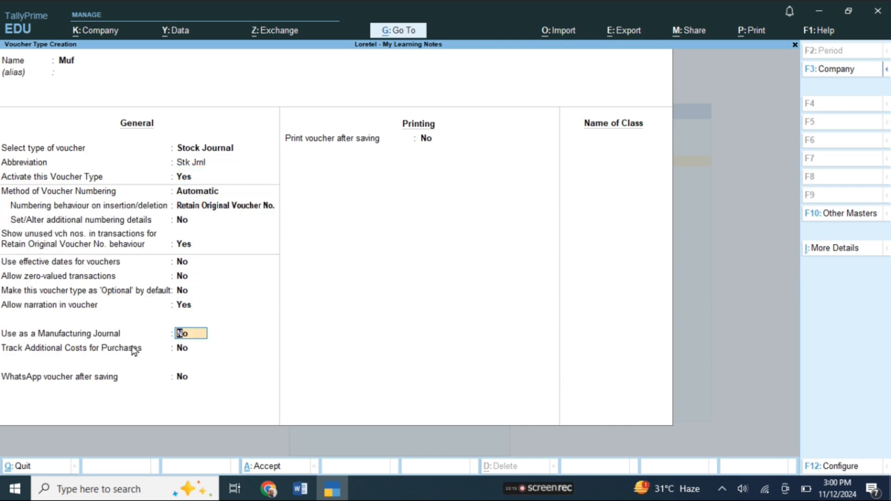
{"action": "type", "text": "y"}
{"action": "key", "text": "Return"}
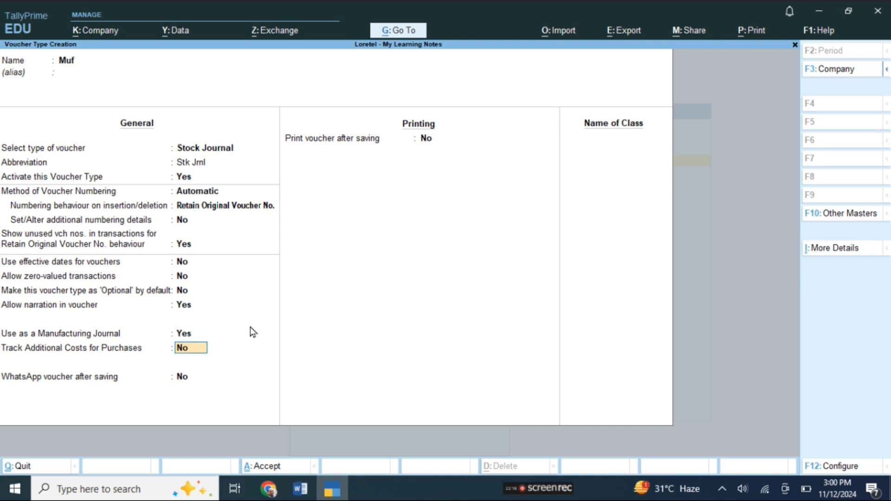
{"action": "key", "text": "ctrl+a"}
{"action": "key", "text": "Escape"}
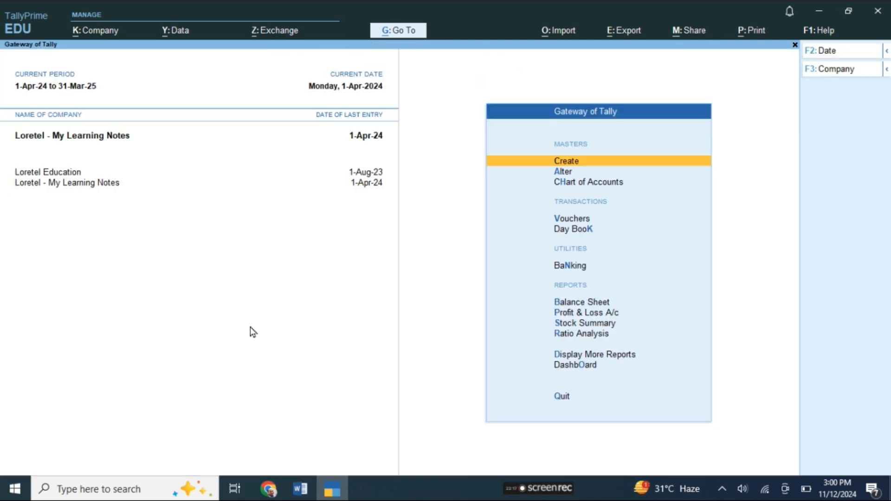
- Open voucher creation and bring up the list of voucher types with the inactive ones shown
{"action": "key", "text": "Down"}
{"action": "key", "text": "Down"}
{"action": "key", "text": "Down"}
{"action": "key", "text": "Return"}
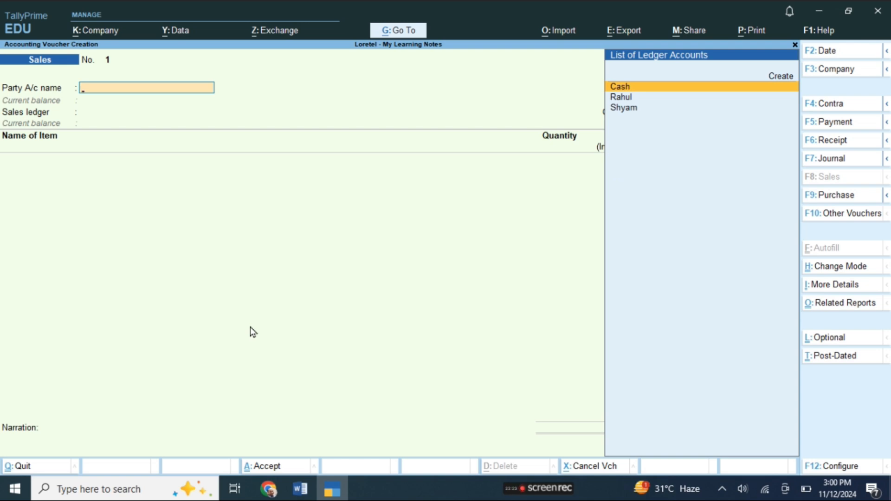
{"action": "key", "text": "F10"}
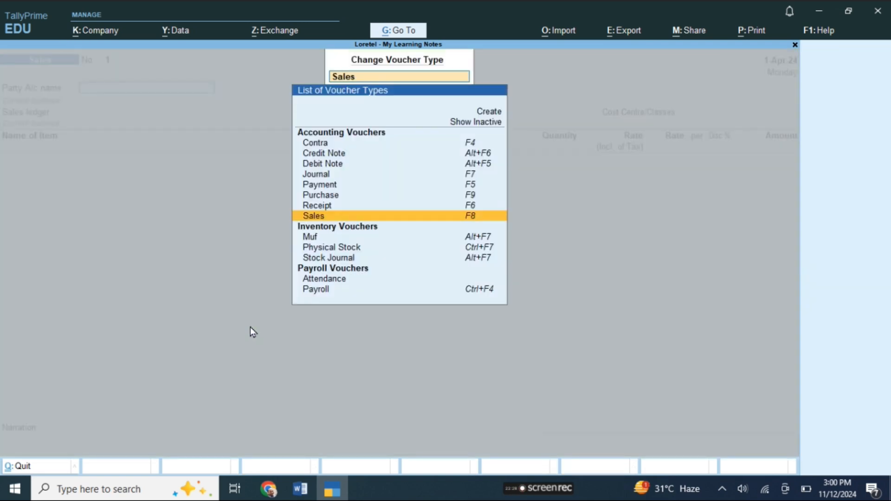
{"action": "key", "text": "Up"}
{"action": "key", "text": "Up"}
{"action": "key", "text": "Up"}
{"action": "key", "text": "Up"}
{"action": "key", "text": "Up"}
{"action": "key", "text": "Up"}
{"action": "key", "text": "Up"}
{"action": "key", "text": "Up"}
{"action": "key", "text": "Return"}
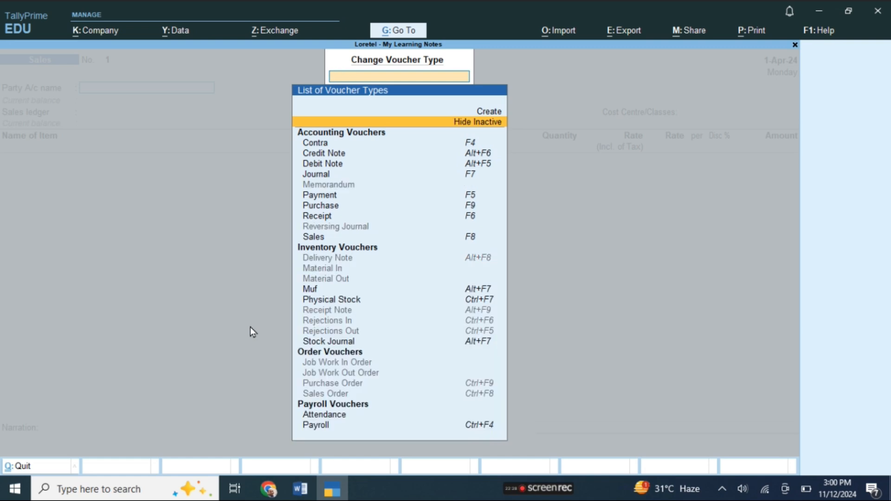
- Look through the accounting and inventory voucher types in the full list, including the inactive ones
{"action": "key", "text": "Down"}
{"action": "key", "text": "Down"}
{"action": "key", "text": "Down"}
{"action": "key", "text": "Down"}
{"action": "key", "text": "Down"}
{"action": "key", "text": "Down"}
{"action": "key", "text": "Down"}
{"action": "key", "text": "Down"}
{"action": "key", "text": "Down"}
{"action": "key", "text": "Down"}
{"action": "key", "text": "Down"}
{"action": "key", "text": "Up"}
{"action": "key", "text": "Up"}
{"action": "key", "text": "Up"}
{"action": "key", "text": "Up"}
{"action": "key", "text": "Up"}
{"action": "key", "text": "Up"}
{"action": "key", "text": "Up"}
{"action": "key", "text": "Up"}
{"action": "key", "text": "Up"}
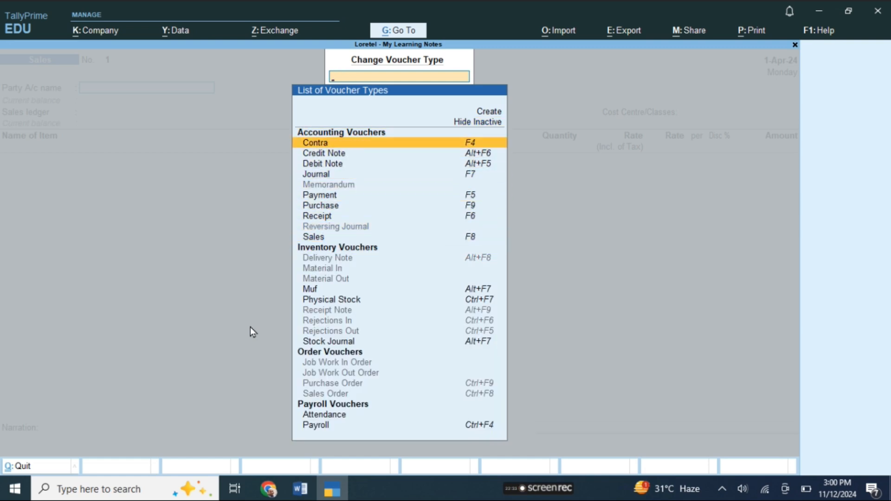
{"action": "key", "text": "Down"}
{"action": "key", "text": "Down"}
{"action": "key", "text": "Down"}
{"action": "key", "text": "Down"}
{"action": "key", "text": "Down"}
{"action": "key", "text": "Down"}
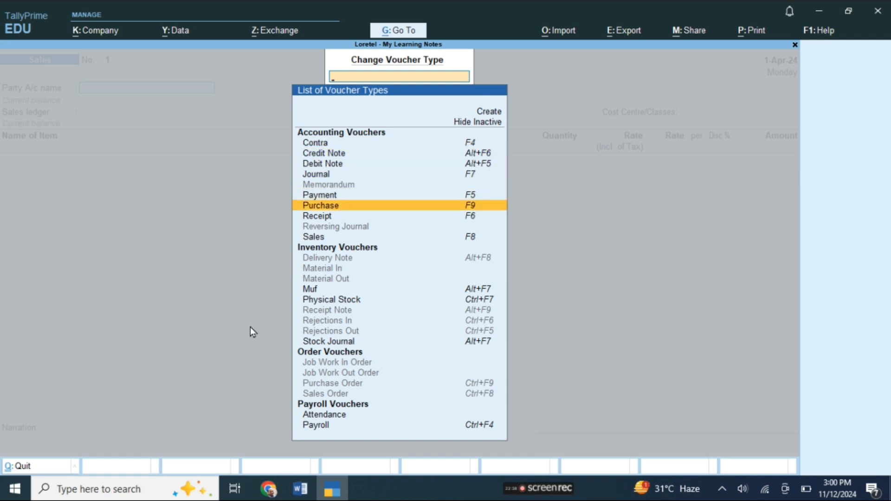
{"action": "key", "text": "Down"}
{"action": "key", "text": "Down"}
{"action": "key", "text": "Down"}
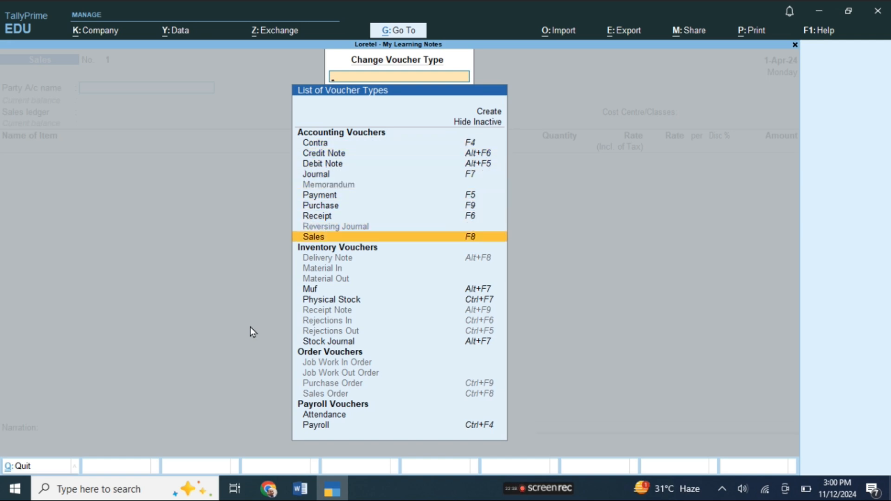
{"action": "key", "text": "Down"}
{"action": "key", "text": "Down"}
{"action": "key", "text": "Down"}
{"action": "key", "text": "Down"}
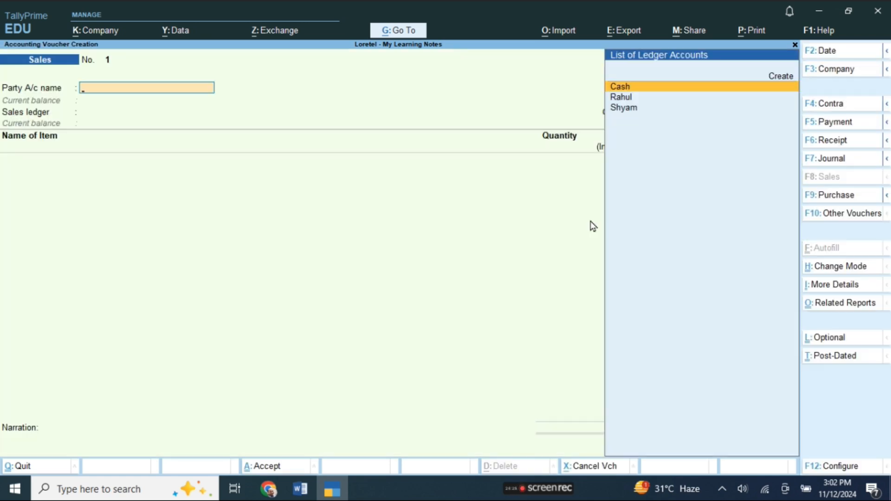
- Change the voucher being entered to the Muf voucher type
{"action": "key", "text": "F10"}
{"action": "key", "text": "Up"}
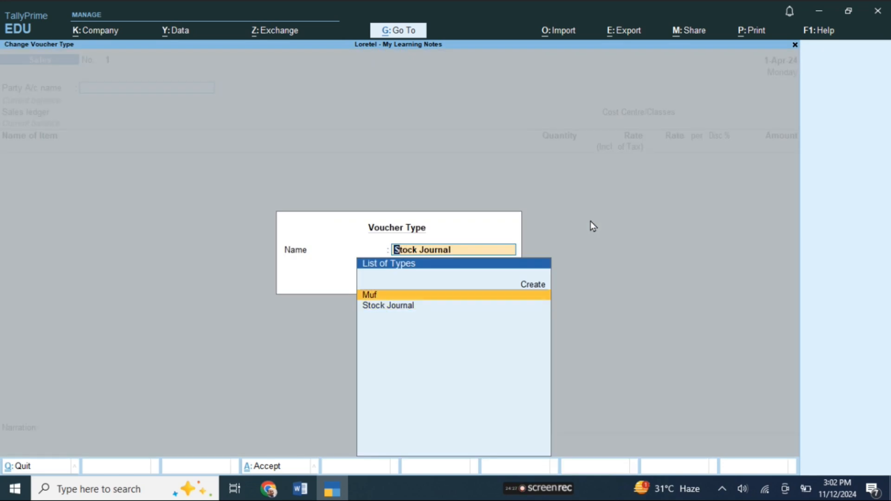
{"action": "key", "text": "Return"}
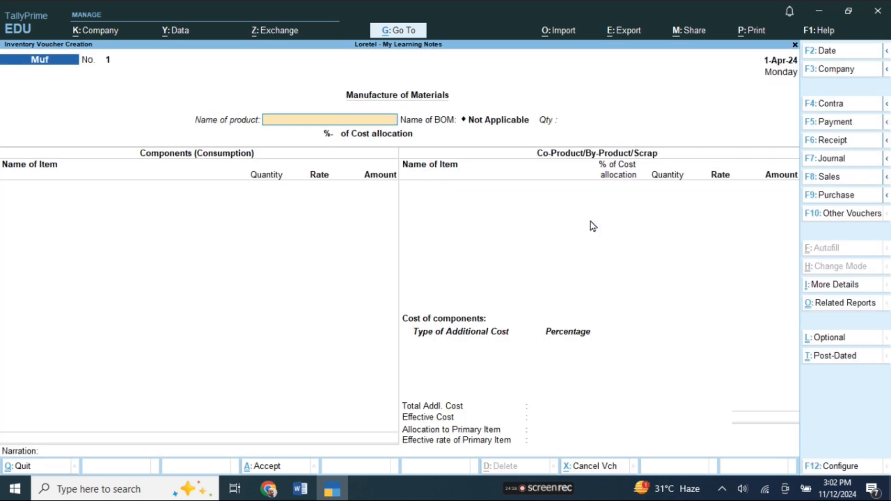
{"action": "type", "text": "a"}
{"action": "key", "text": "Return"}
{"action": "type", "text": "20"}
{"action": "key", "text": "Return"}
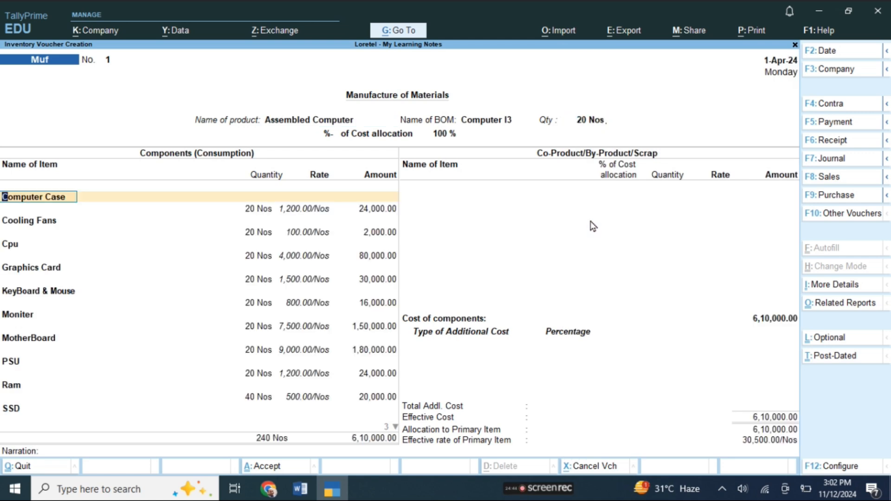
{"action": "scroll", "coordinate": [184, 256], "scroll_direction": "down", "scroll_amount": 1}
{"action": "scroll", "coordinate": [146, 214], "scroll_direction": "up", "scroll_amount": 2}
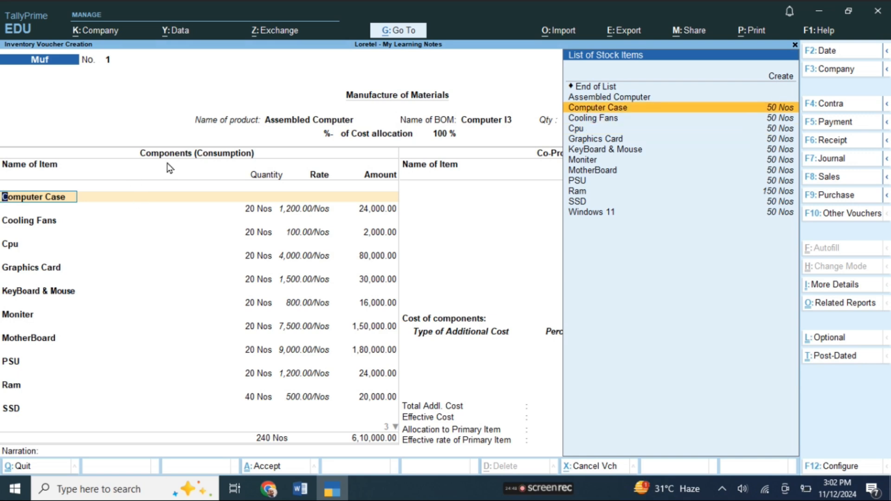
{"action": "key", "text": "BackSpace"}
{"action": "key", "text": "Escape"}
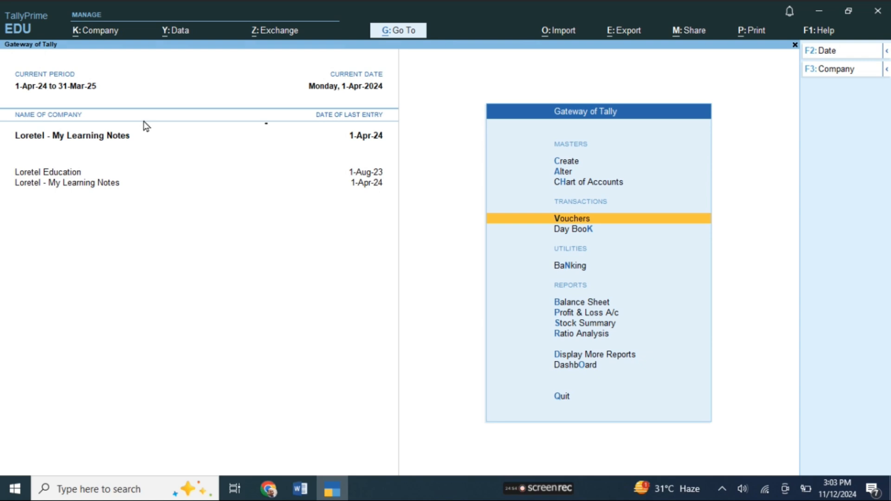
- Start a Muf voucher for the product Assembled Computer with BOM Computer I3 and set the quantity to 25 Nos
{"action": "key", "text": "Return"}
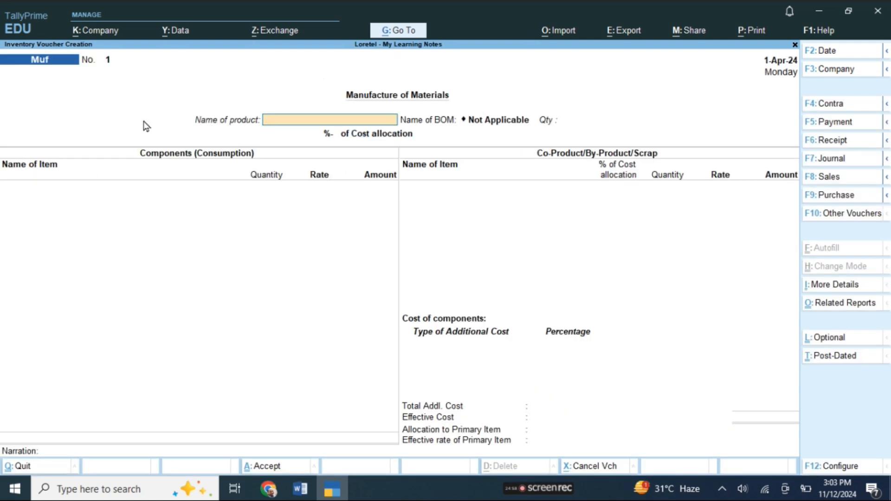
{"action": "type", "text": "A"}
{"action": "key", "text": "Return"}
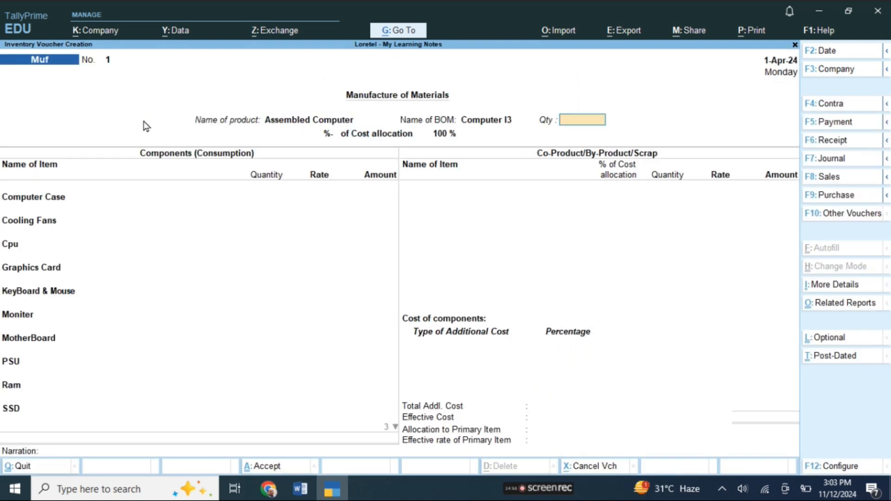
{"action": "type", "text": "25"}
{"action": "key", "text": "Return"}
- Accept the item, quantity and rate of every component from Computer Case to Windows 11, and end the co-product list
{"action": "key", "text": "Return"}
{"action": "key", "text": "Return"}
{"action": "key", "text": "Return"}
{"action": "key", "text": "Return"}
{"action": "key", "text": "Return"}
{"action": "key", "text": "Return"}
{"action": "key", "text": "Return"}
{"action": "key", "text": "Return"}
{"action": "key", "text": "Return"}
{"action": "key", "text": "Return"}
{"action": "key", "text": "Return"}
{"action": "key", "text": "Return"}
{"action": "key", "text": "Return"}
{"action": "key", "text": "Return"}
{"action": "key", "text": "Return"}
{"action": "key", "text": "Return"}
{"action": "key", "text": "Return"}
{"action": "key", "text": "Return"}
{"action": "key", "text": "Return"}
{"action": "key", "text": "Return"}
{"action": "key", "text": "Return"}
{"action": "key", "text": "Return"}
{"action": "key", "text": "Return"}
{"action": "key", "text": "Return"}
{"action": "key", "text": "Return"}
{"action": "key", "text": "Return"}
{"action": "key", "text": "Return"}
{"action": "key", "text": "Return"}
{"action": "key", "text": "Return"}
{"action": "key", "text": "Return"}
{"action": "key", "text": "Return"}
{"action": "key", "text": "Return"}
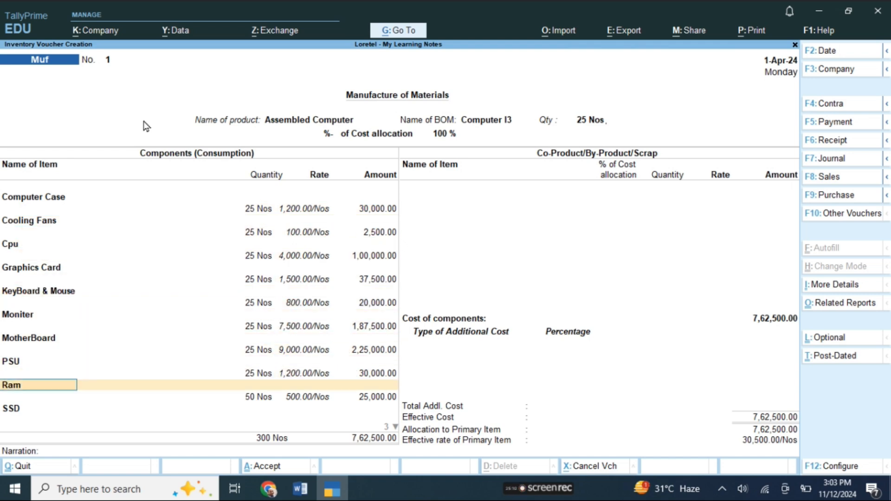
{"action": "key", "text": "Return"}
{"action": "key", "text": "Return"}
{"action": "key", "text": "Return"}
{"action": "key", "text": "Return"}
{"action": "key", "text": "Return"}
{"action": "key", "text": "Return"}
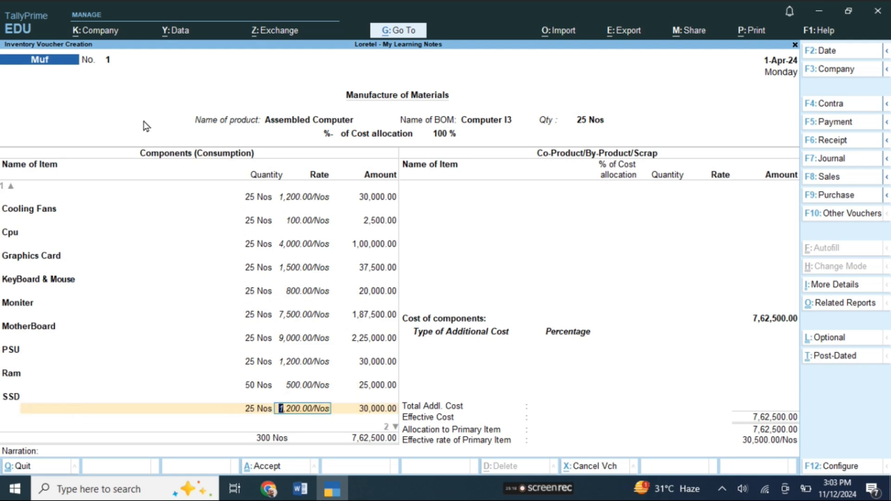
{"action": "key", "text": "Return"}
{"action": "key", "text": "Return"}
{"action": "key", "text": "Return"}
{"action": "key", "text": "Return"}
{"action": "key", "text": "Return"}
{"action": "key", "text": "Return"}
{"action": "key", "text": "Return"}
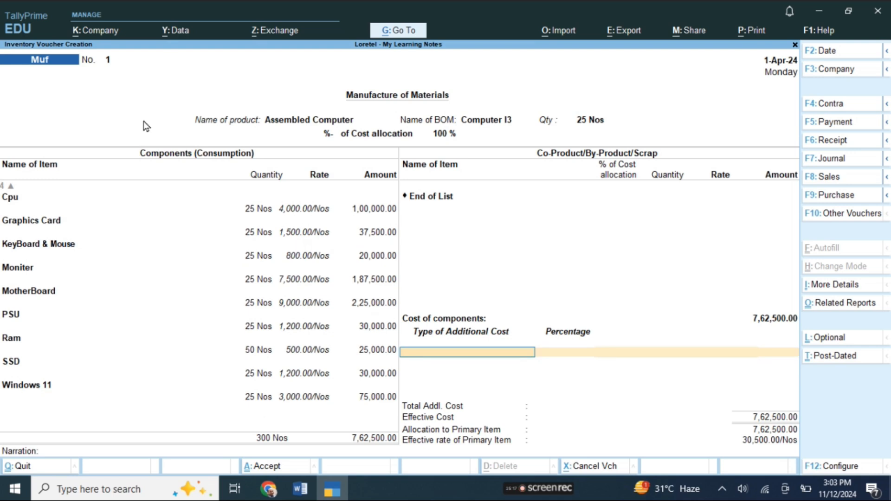
- Save the manufacturing voucher without co-products, additional costs or narration, and return to the Gateway of Tally
{"action": "key", "text": "BackSpace"}
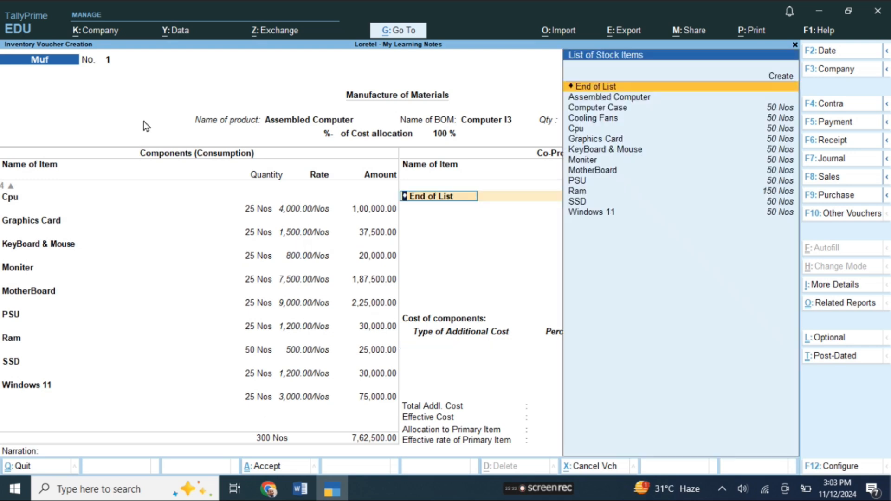
{"action": "key", "text": "Return"}
{"action": "key", "text": "Return"}
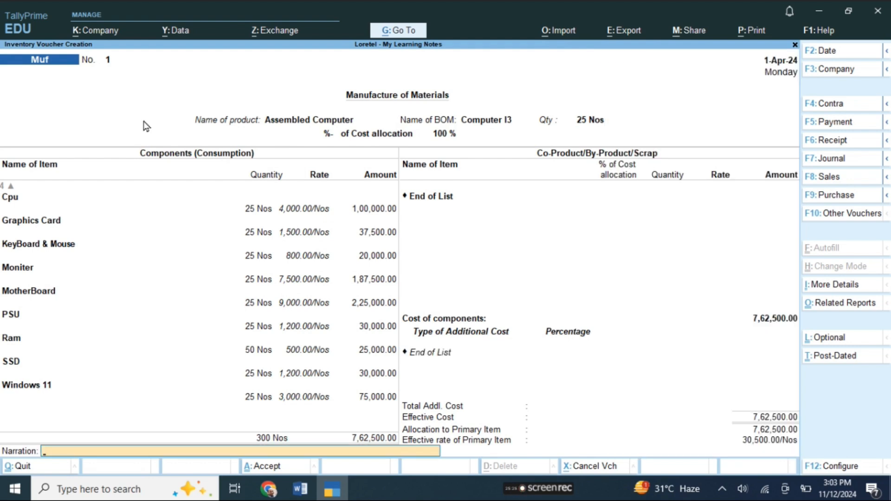
{"action": "key", "text": "Return"}
{"action": "key", "text": "y"}
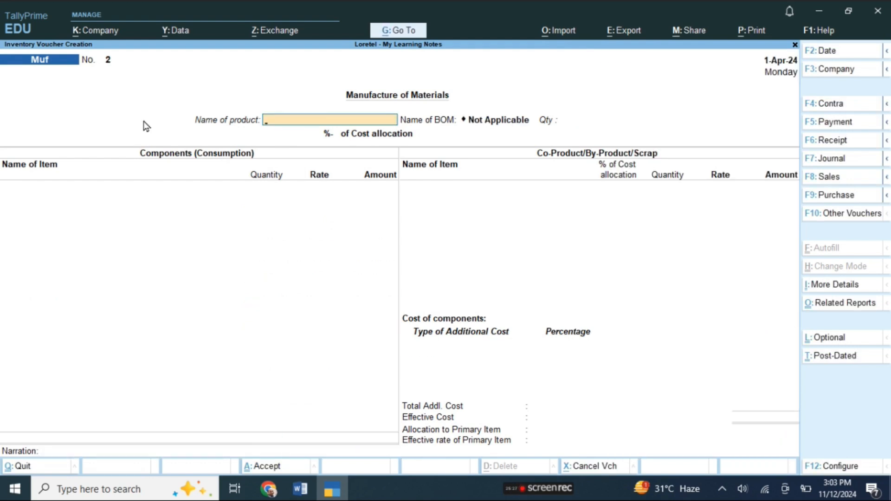
{"action": "key", "text": "Escape"}
{"action": "key", "text": "y"}
{"action": "key", "text": "Escape"}
{"action": "key", "text": "Escape"}
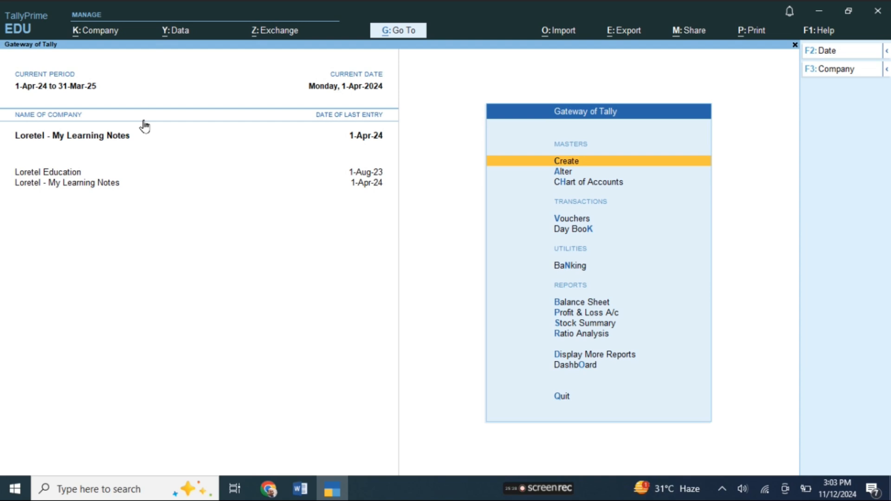
- Examine the closing quantities and values of the Components group's items in the Stock Summary
{"action": "left_click", "coordinate": [598, 325]}
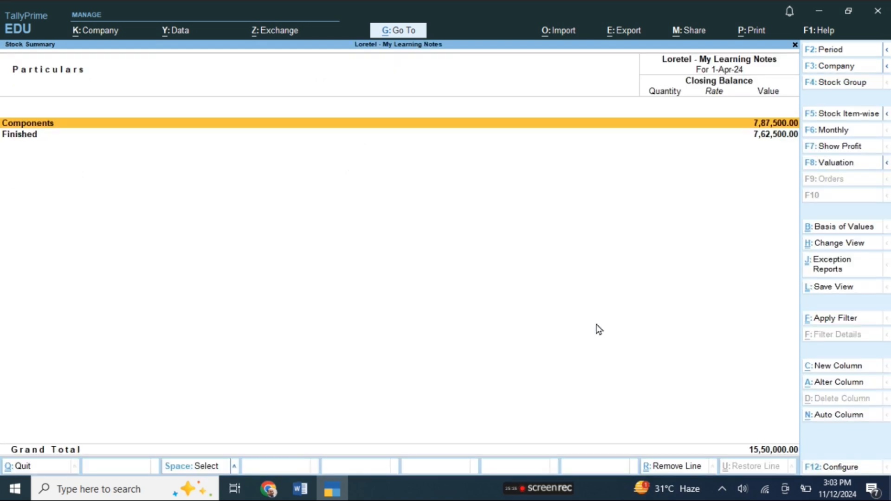
{"action": "key", "text": "Return"}
{"action": "key", "text": "Down"}
{"action": "key", "text": "Down"}
{"action": "key", "text": "Up"}
{"action": "key", "text": "Up"}
{"action": "key", "text": "Down"}
{"action": "key", "text": "Down"}
{"action": "key", "text": "Down"}
{"action": "key", "text": "Down"}
{"action": "key", "text": "Up"}
{"action": "key", "text": "Up"}
{"action": "key", "text": "Up"}
{"action": "key", "text": "Up"}
- Examine Computer Case's monthly summary and its April inward and outward vouchers
{"action": "key", "text": "Return"}
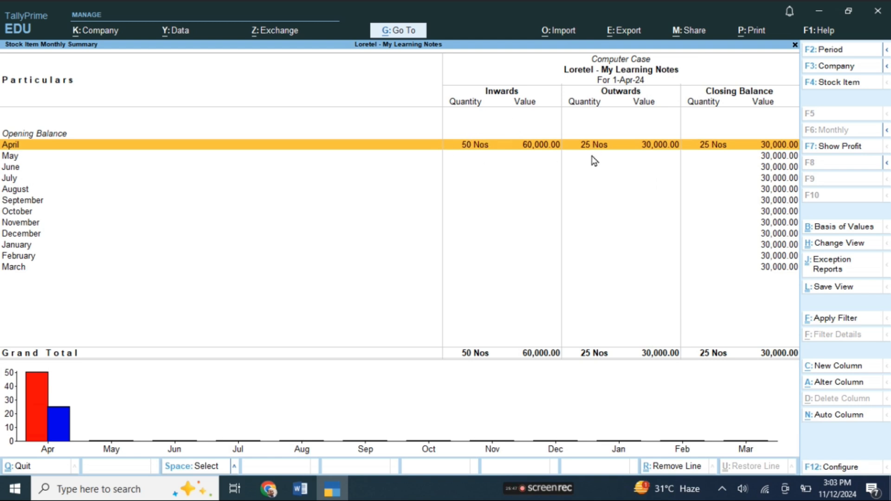
{"action": "key", "text": "Return"}
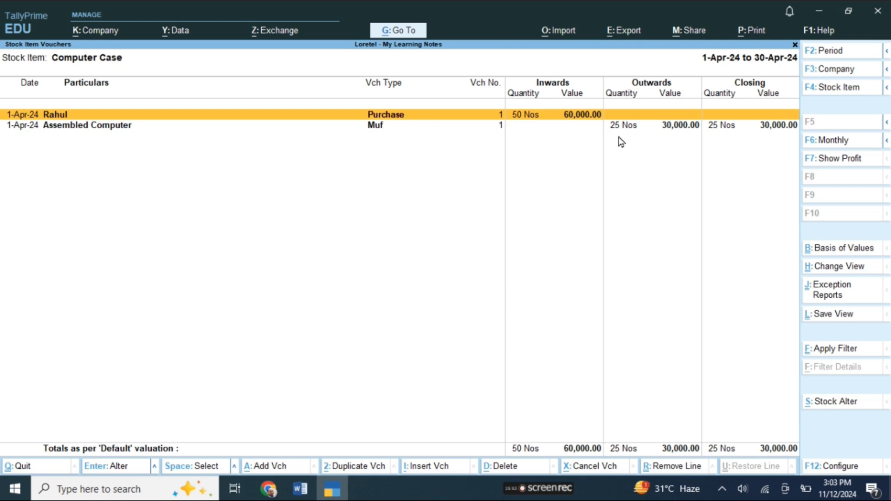
{"action": "key", "text": "Escape"}
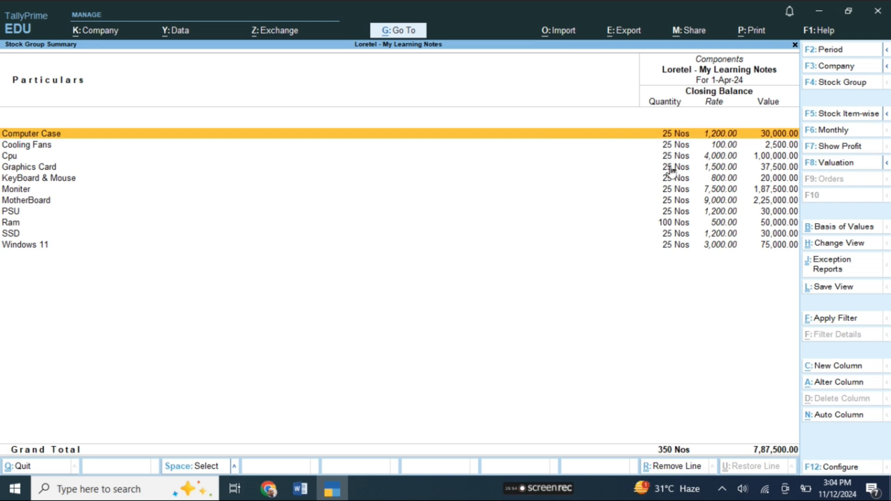
- Examine the Finished group's Assembled Computer stock, its monthly summary and its April vouchers, and leave the voucher list
{"action": "key", "text": "Escape"}
{"action": "key", "text": "Down"}
{"action": "key", "text": "Return"}
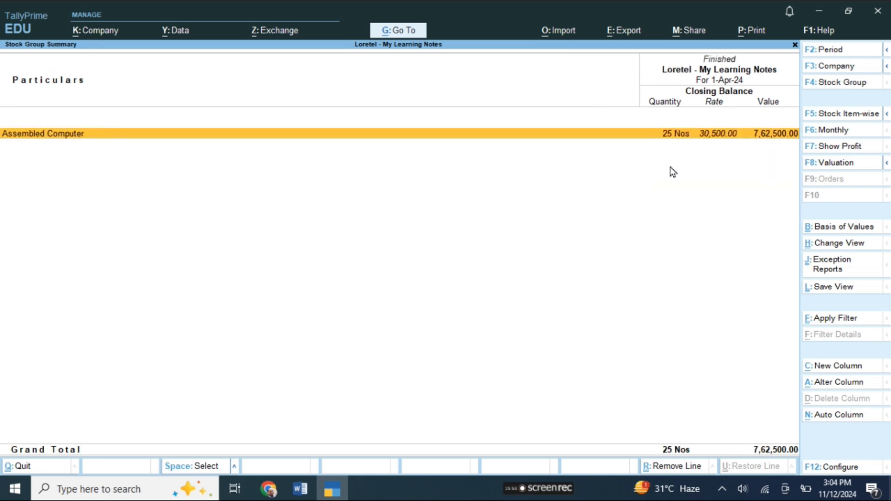
{"action": "key", "text": "Return"}
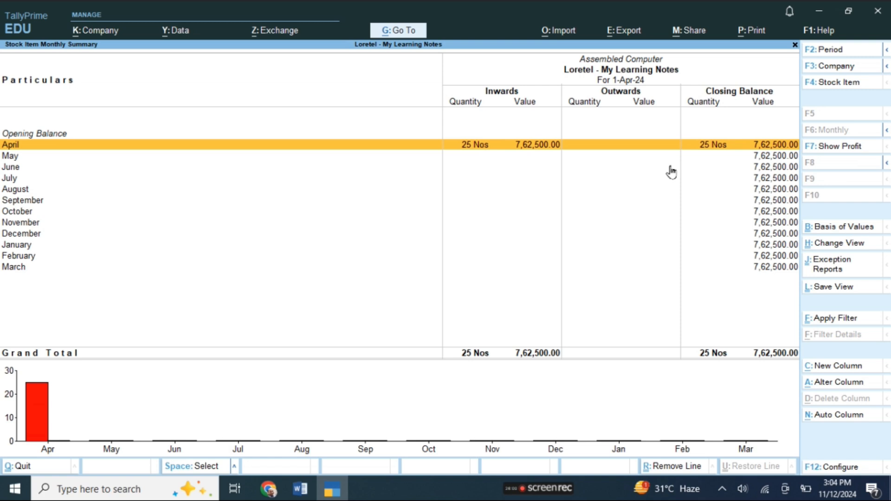
{"action": "left_click", "coordinate": [474, 155]}
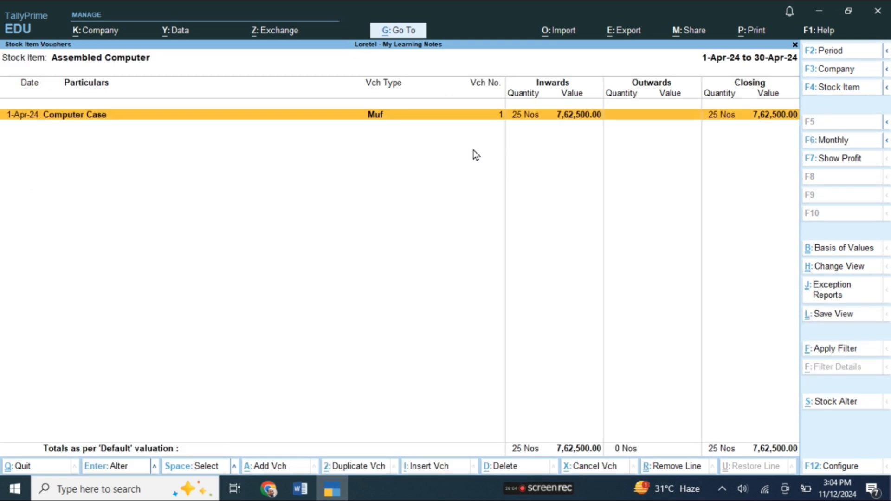
{"action": "key", "text": "Escape"}
{"action": "key", "text": "Escape"}
{"action": "key", "text": "Escape"}
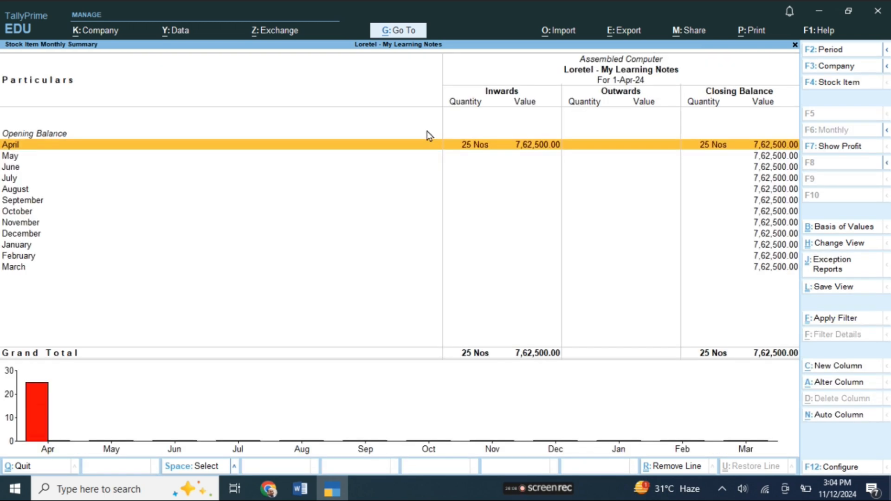
- Start a sales voucher from the Gateway of Tally and select the Haryana customer's ledger as the party account
{"action": "key", "text": "Up"}
{"action": "key", "text": "Up"}
{"action": "key", "text": "Up"}
{"action": "key", "text": "Up"}
{"action": "key", "text": "Up"}
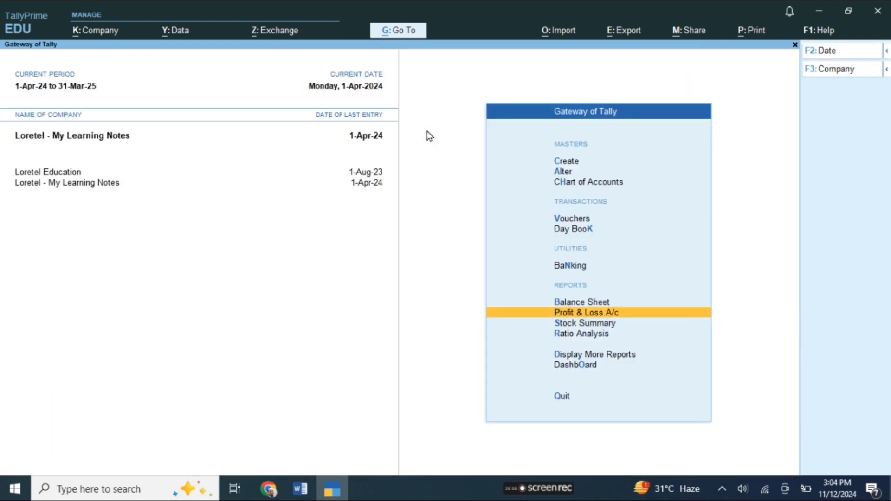
{"action": "key", "text": "Return"}
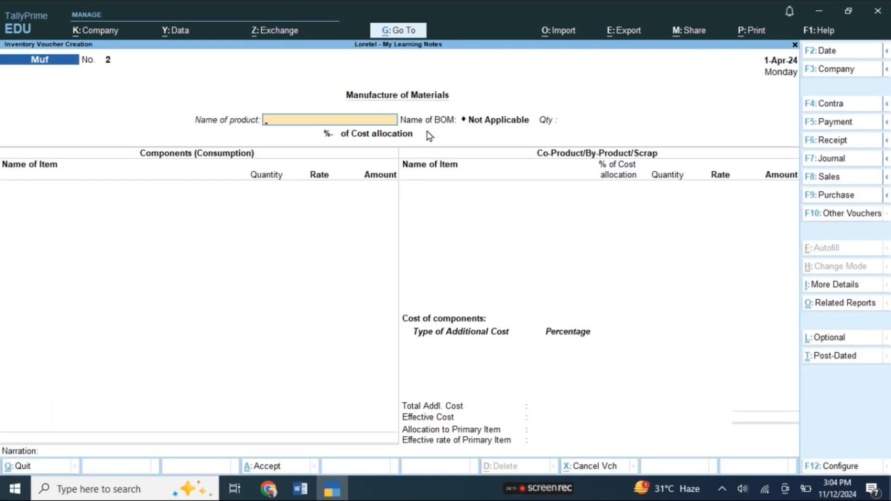
{"action": "key", "text": "F8"}
{"action": "key", "text": "Down"}
{"action": "key", "text": "Down"}
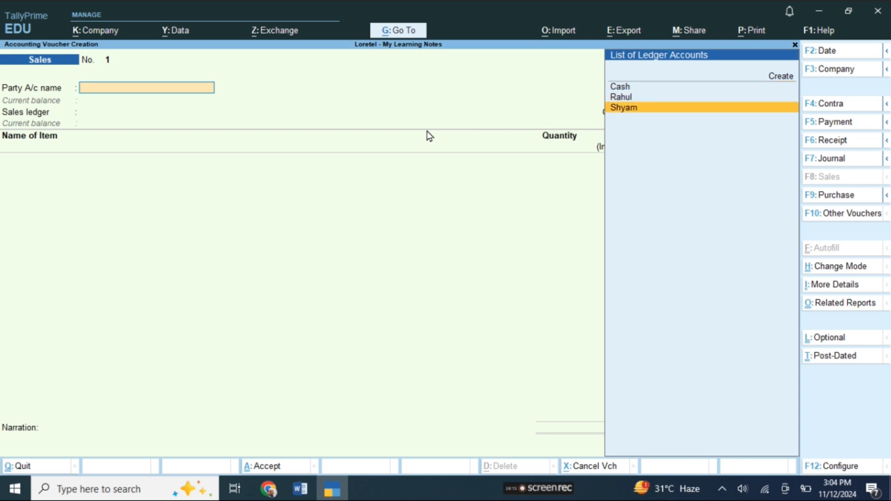
{"action": "key", "text": "Return"}
- Leave the dispatch details blank, keep the default party details, and choose Sales as the sales ledger
{"action": "key", "text": "Return"}
{"action": "key", "text": "Return"}
{"action": "key", "text": "Return"}
{"action": "key", "text": "Return"}
{"action": "key", "text": "Return"}
{"action": "key", "text": "Return"}
{"action": "key", "text": "Return"}
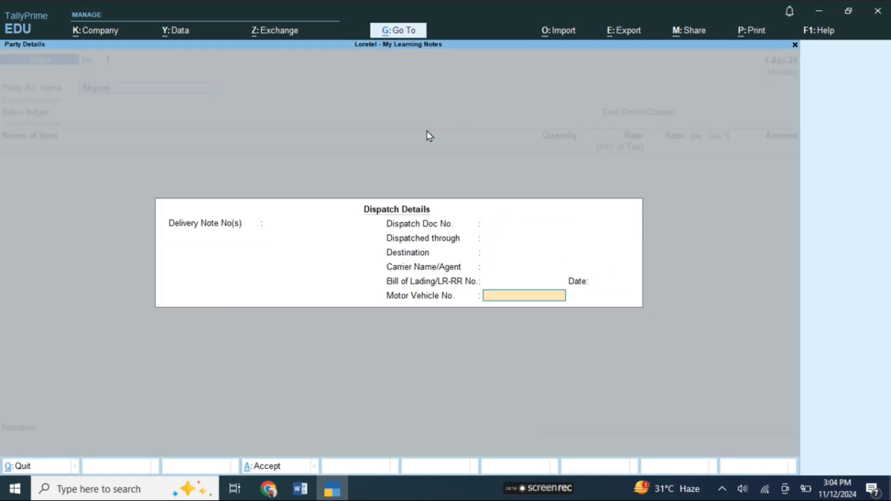
{"action": "key", "text": "Return"}
{"action": "key", "text": "Return"}
{"action": "key", "text": "Return"}
{"action": "key", "text": "Return"}
{"action": "key", "text": "Return"}
{"action": "key", "text": "Return"}
{"action": "key", "text": "Return"}
{"action": "key", "text": "Return"}
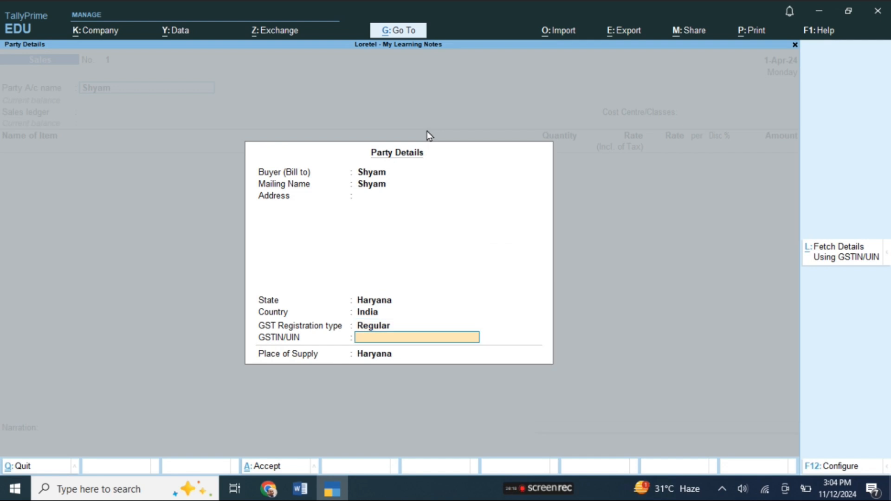
{"action": "key", "text": "Return"}
{"action": "key", "text": "Return"}
{"action": "key", "text": "Return"}
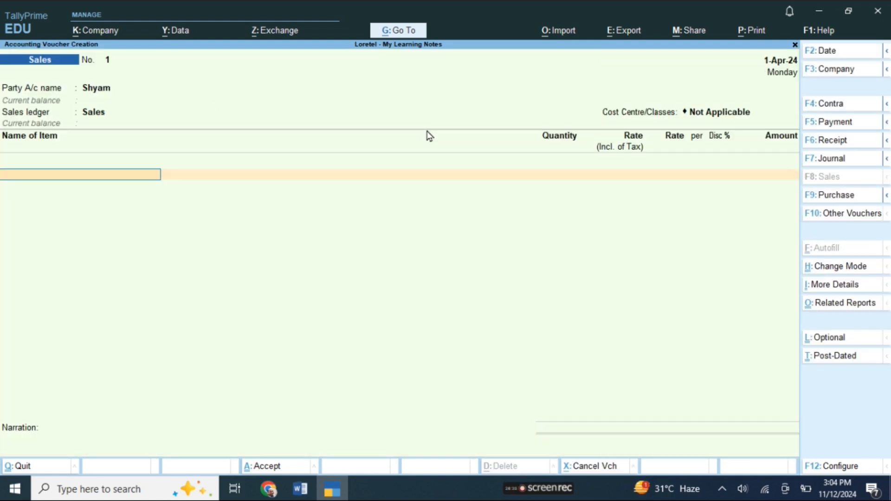
- Add 10 Nos of Assembled Computer to the sales voucher at a tax-inclusive rate of 200000
{"action": "type", "text": "A"}
{"action": "key", "text": "Return"}
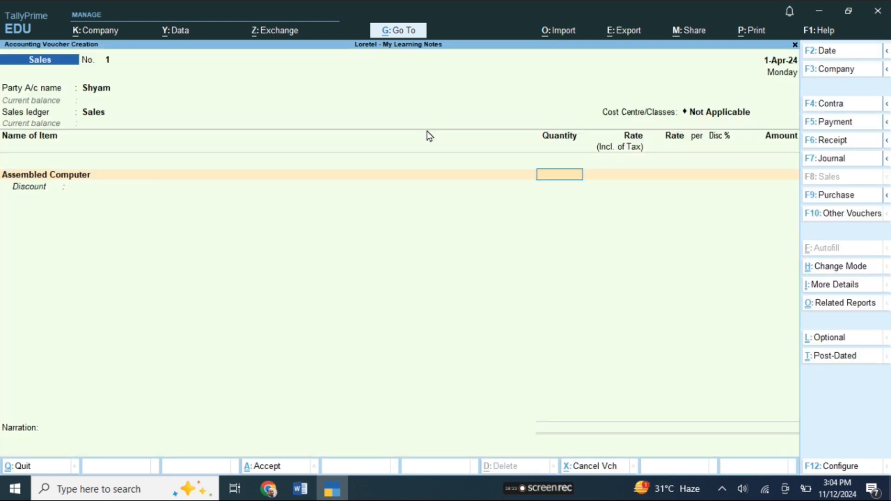
{"action": "type", "text": "10"}
{"action": "key", "text": "Return"}
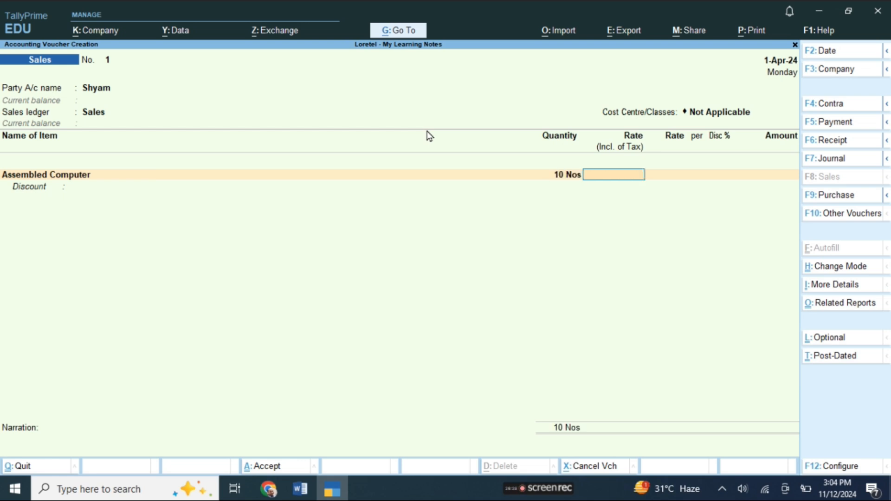
{"action": "type", "text": "200000"}
{"action": "key", "text": "Return"}
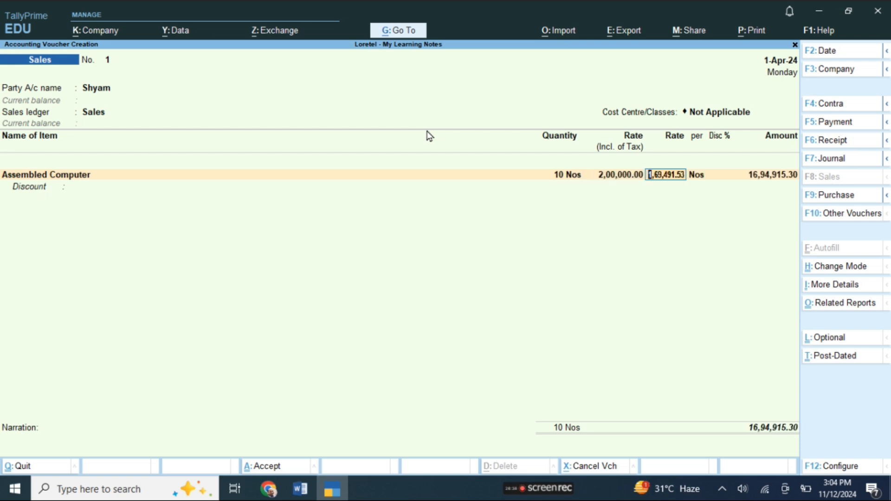
{"action": "key", "text": "Return"}
{"action": "key", "text": "Return"}
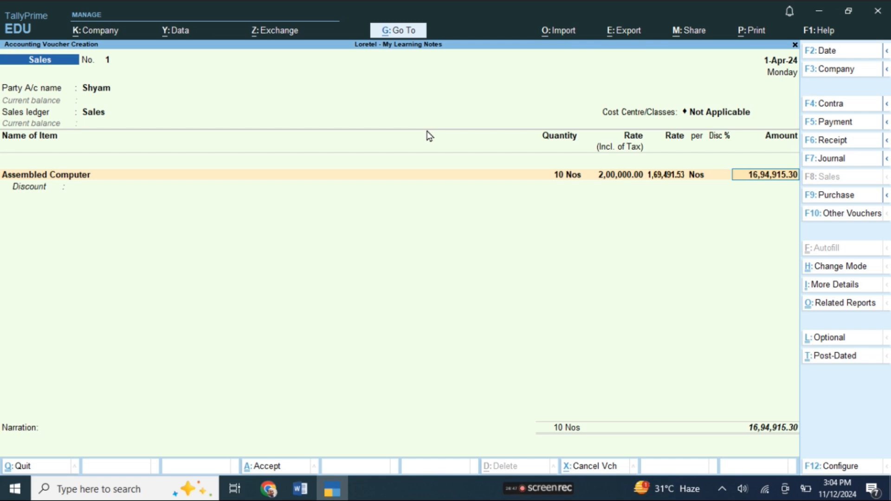
- Configure the sales voucher to show all configurations and set Provide Rate Inclusive of Tax for Stock Items to No
{"action": "key", "text": "F12"}
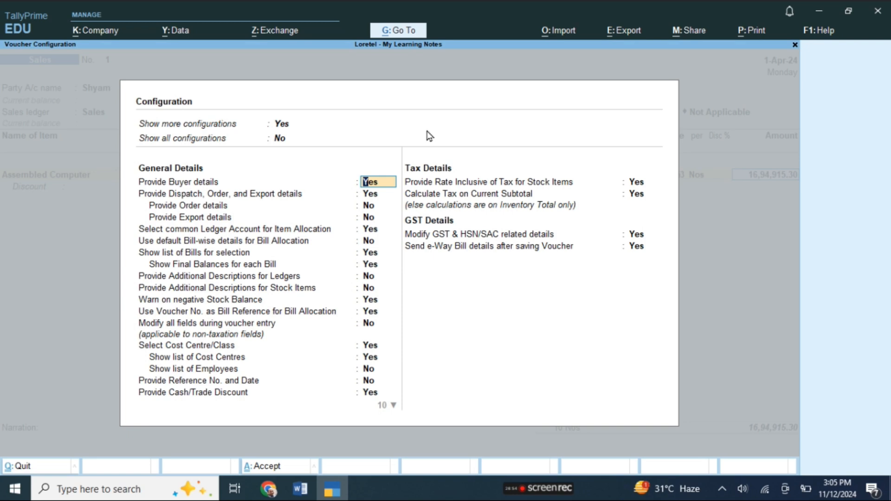
{"action": "key", "text": "ctrl+a"}
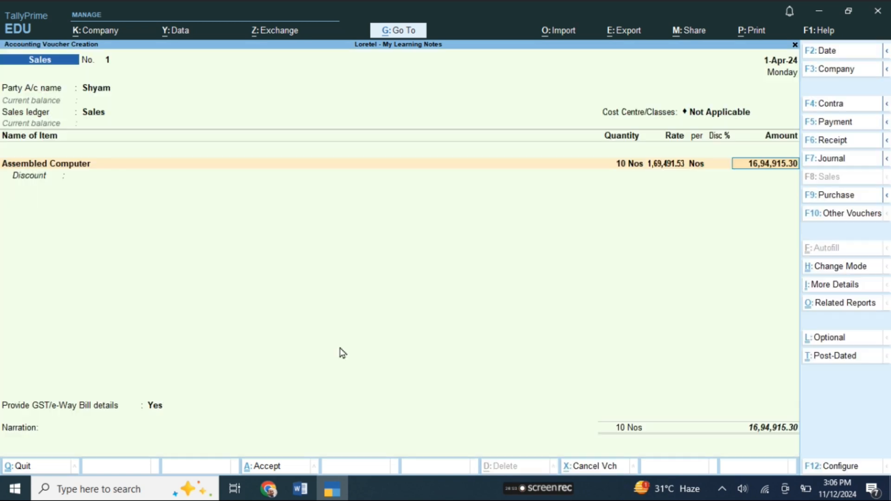
{"action": "key", "text": "F12"}
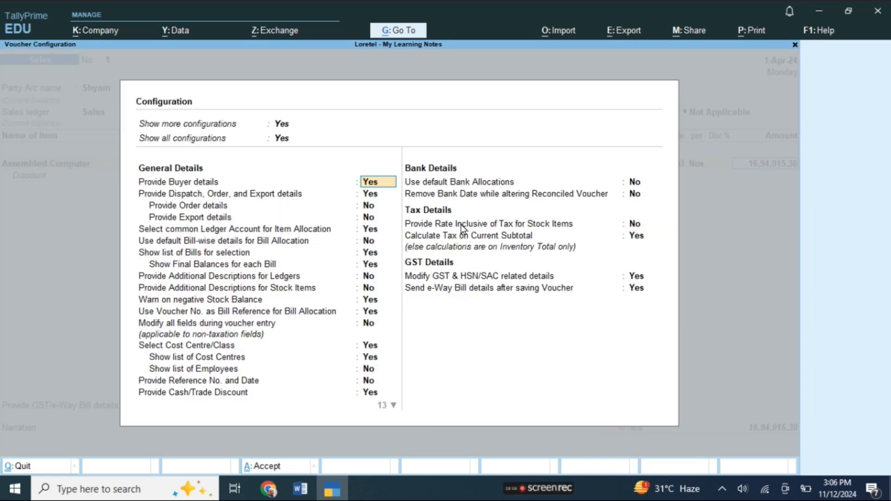
{"action": "key", "text": "ctrl+a"}
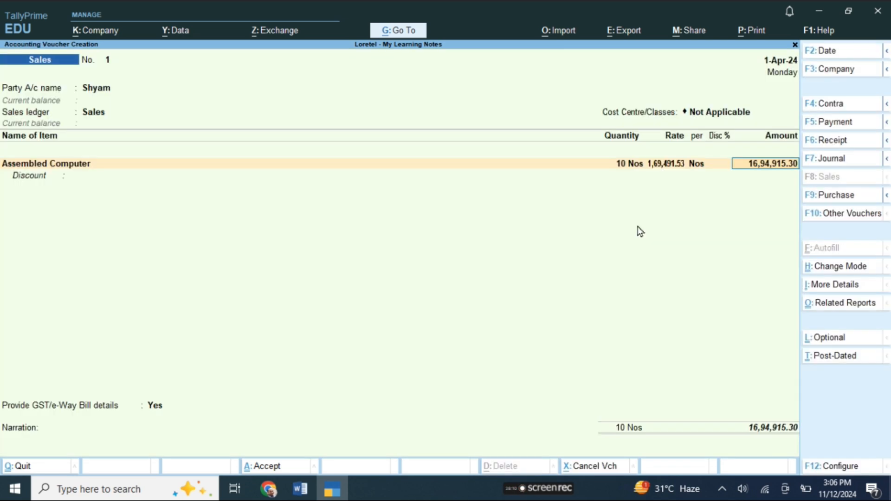
- Set the Assembled Computer rate to 200000 per Nos, leave the discount blank, and finish the item list
{"action": "key", "text": "shift+Tab"}
{"action": "key", "text": "shift+Tab"}
{"action": "key", "text": "shift+Tab"}
{"action": "type", "text": "200000"}
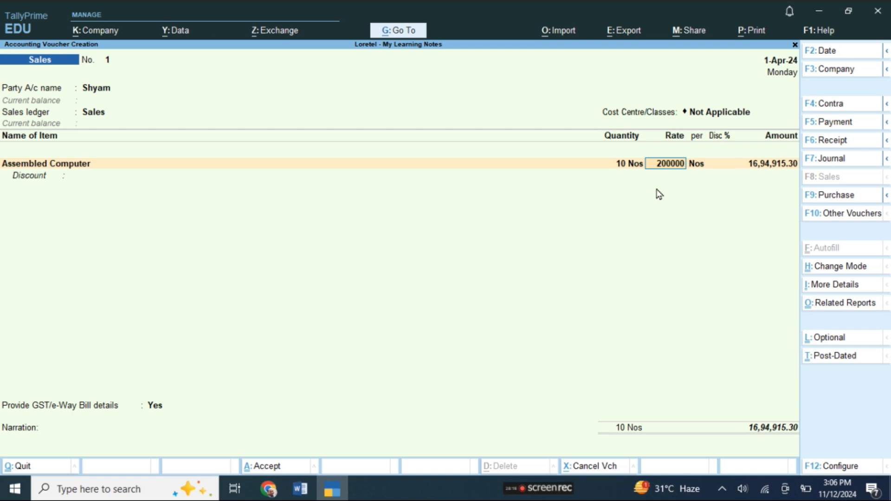
{"action": "key", "text": "Return"}
{"action": "key", "text": "Return"}
{"action": "key", "text": "Return"}
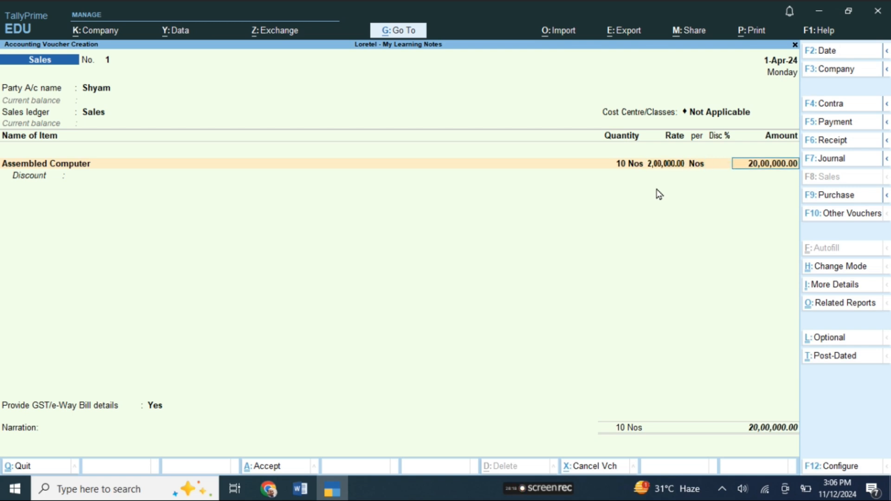
{"action": "key", "text": "Return"}
{"action": "key", "text": "Return"}
{"action": "key", "text": "Return"}
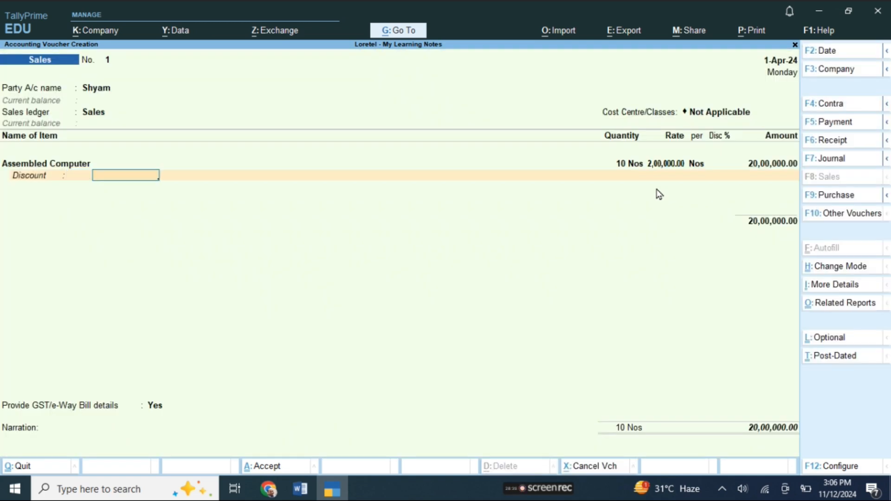
{"action": "key", "text": "Return"}
{"action": "key", "text": "Return"}
{"action": "type", "text": "cg"}
{"action": "key", "text": "Return"}
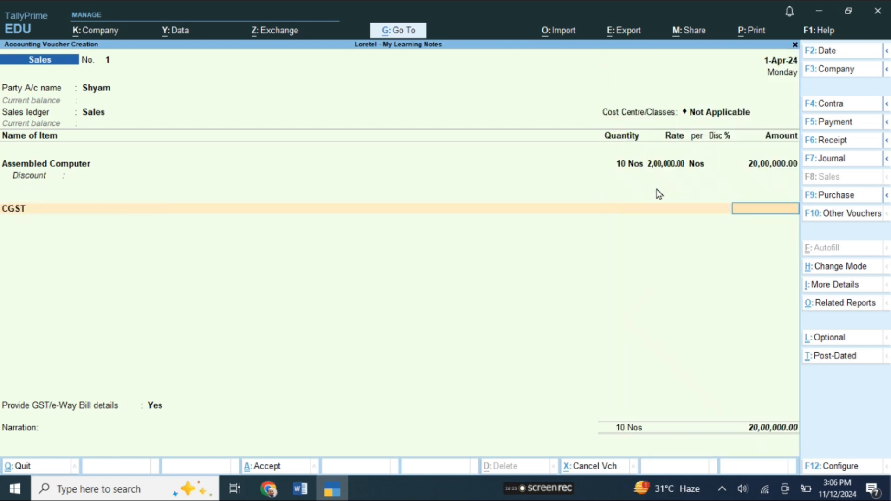
{"action": "key", "text": "BackSpace"}
{"action": "type", "text": "s"}
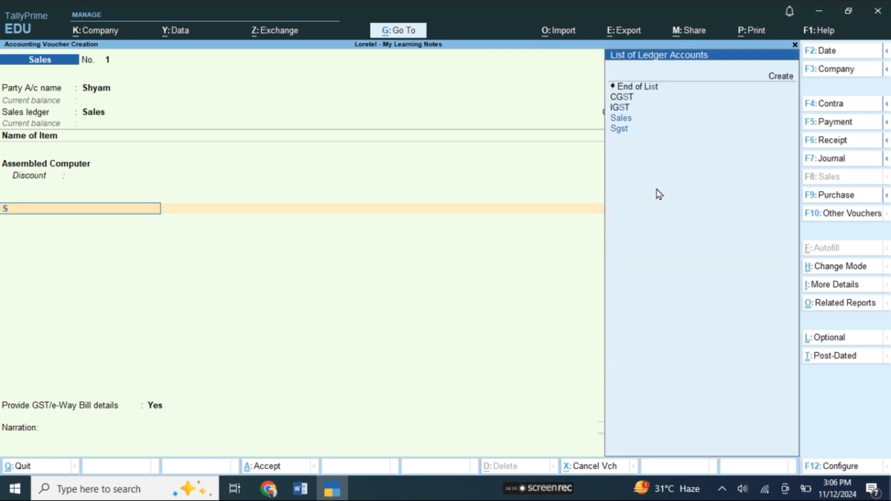
{"action": "key", "text": "Up"}
{"action": "key", "text": "Down"}
{"action": "key", "text": "Return"}
{"action": "key", "text": "BackSpace"}
- Add the IGST ledger to the sales voucher with its automatically calculated amount and end the ledger list
{"action": "key", "text": "Up"}
{"action": "key", "text": "Up"}
{"action": "key", "text": "Up"}
{"action": "key", "text": "Down"}
{"action": "key", "text": "Return"}
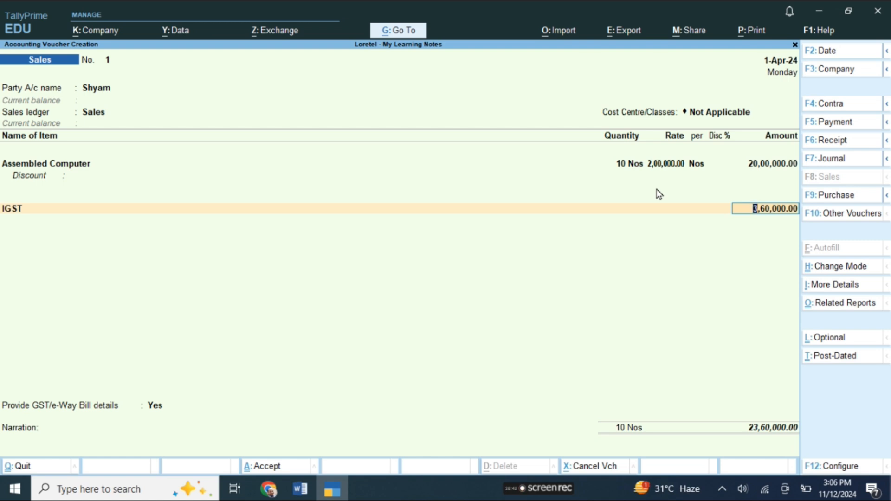
{"action": "key", "text": "Return"}
{"action": "key", "text": "Return"}
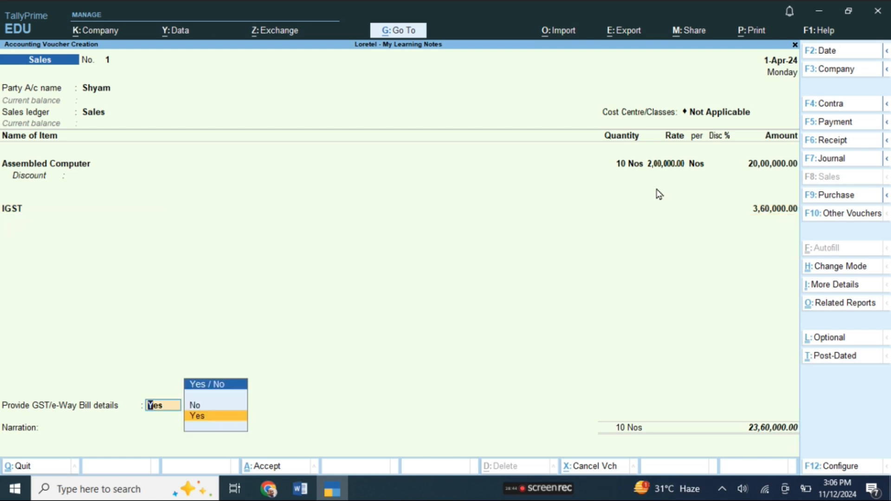
- Keep Provide GST/e-Way Bill details at Yes without additional information, and allocate the full bill amount as a New Ref
{"action": "key", "text": "Return"}
{"action": "key", "text": "Return"}
{"action": "key", "text": "Return"}
{"action": "key", "text": "Return"}
{"action": "key", "text": "Return"}
{"action": "key", "text": "Return"}
{"action": "key", "text": "Return"}
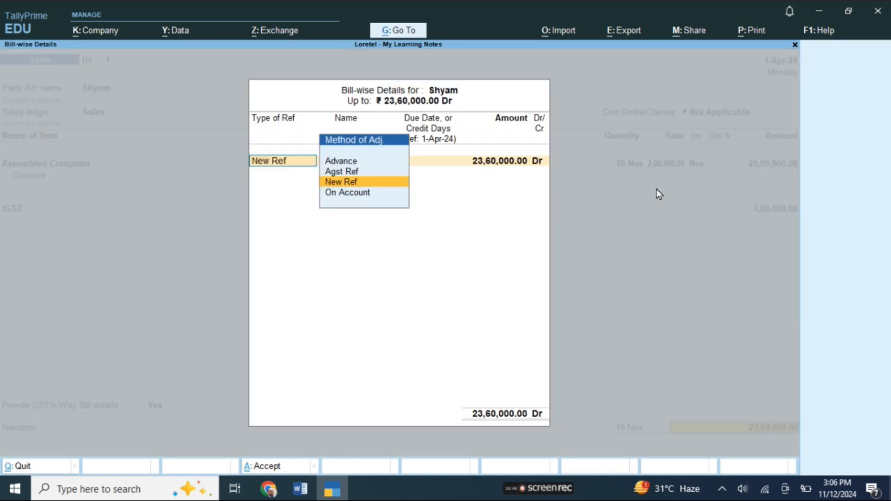
{"action": "key", "text": "Return"}
{"action": "key", "text": "Return"}
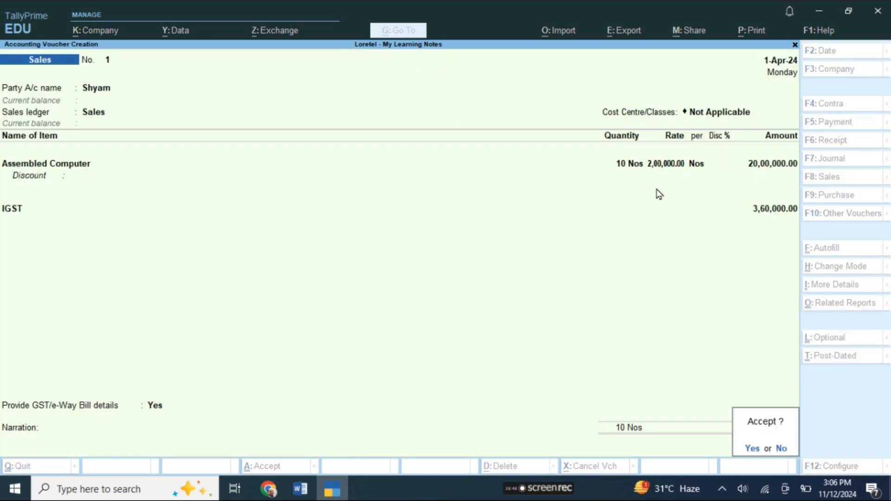
- Save the sales voucher despite the incomplete e-Way Bill information and return to the Gateway of Tally
{"action": "key", "text": "Return"}
{"action": "key", "text": "Return"}
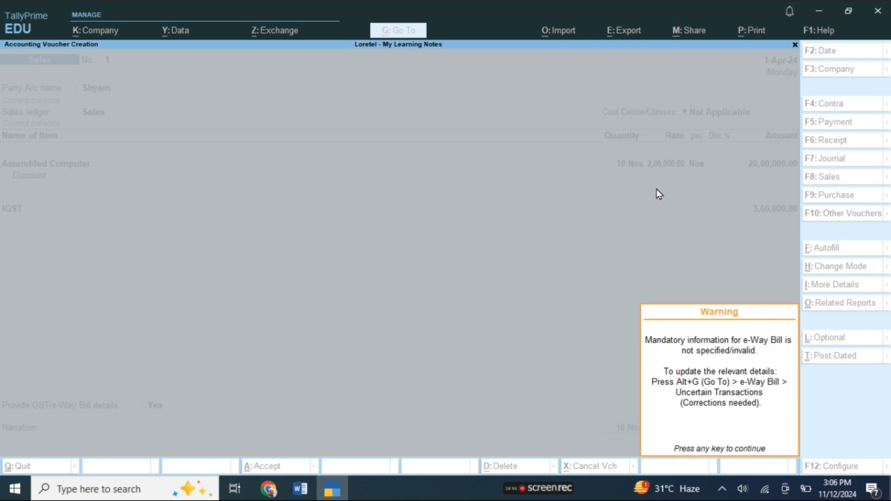
{"action": "key", "text": "Return"}
{"action": "key", "text": "Escape"}
{"action": "key", "text": "Return"}
{"action": "key", "text": "Escape"}
{"action": "key", "text": "n"}
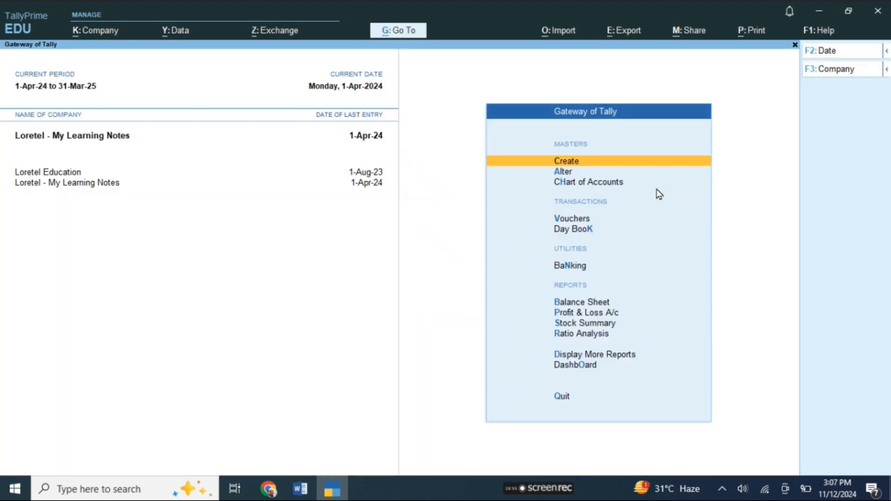
- Review the sales, purchase and manufacturing vouchers in the Day Book for 1-Apr-24
{"action": "key", "text": "d"}
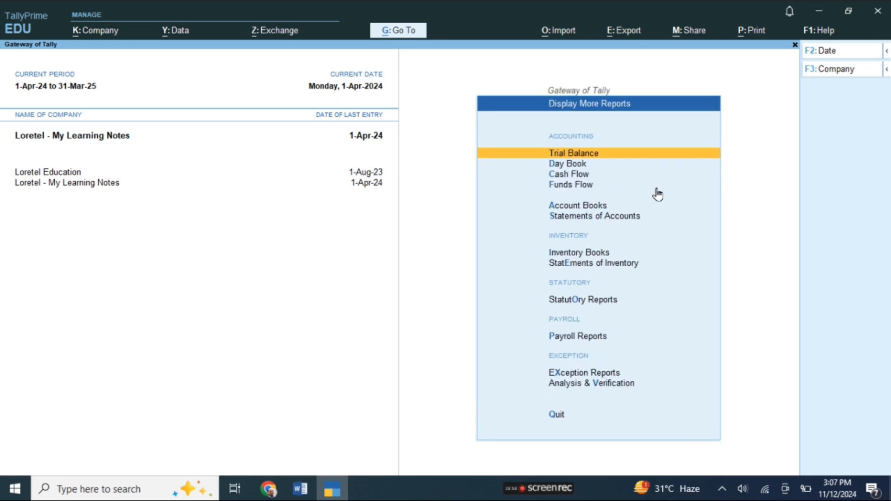
{"action": "key", "text": "d"}
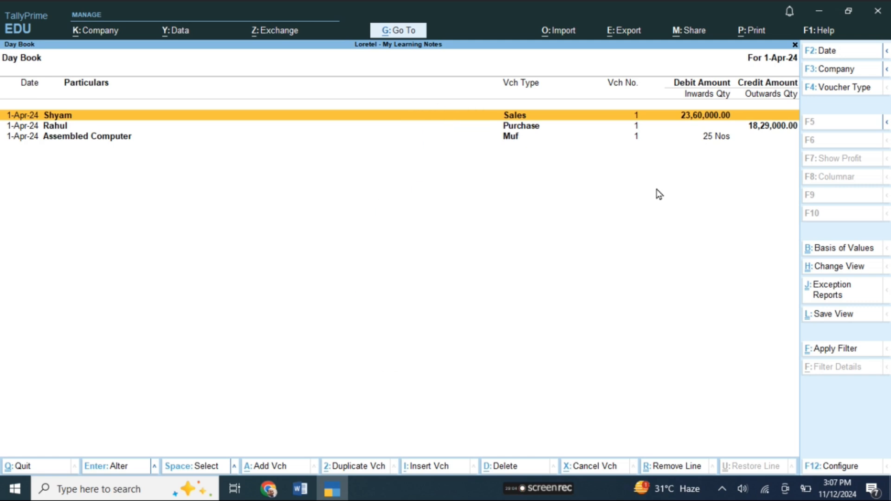
{"action": "key", "text": "Down"}
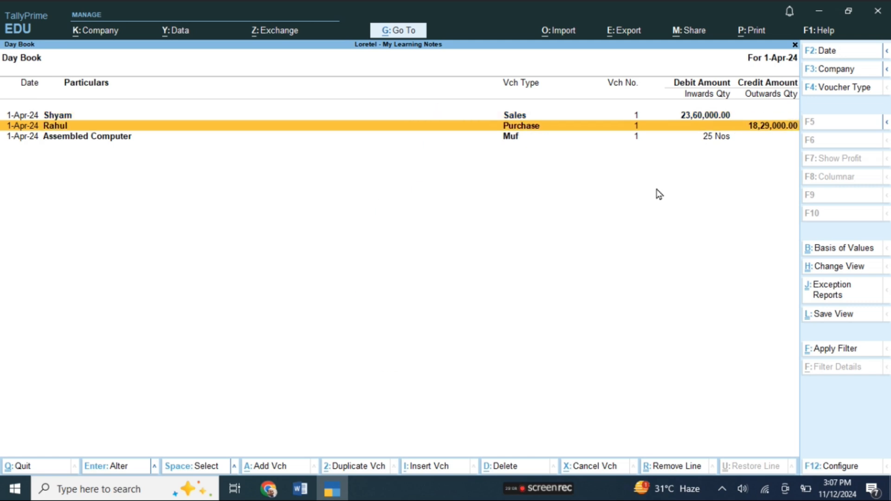
{"action": "key", "text": "Down"}
{"action": "key", "text": "Up"}
{"action": "key", "text": "Up"}
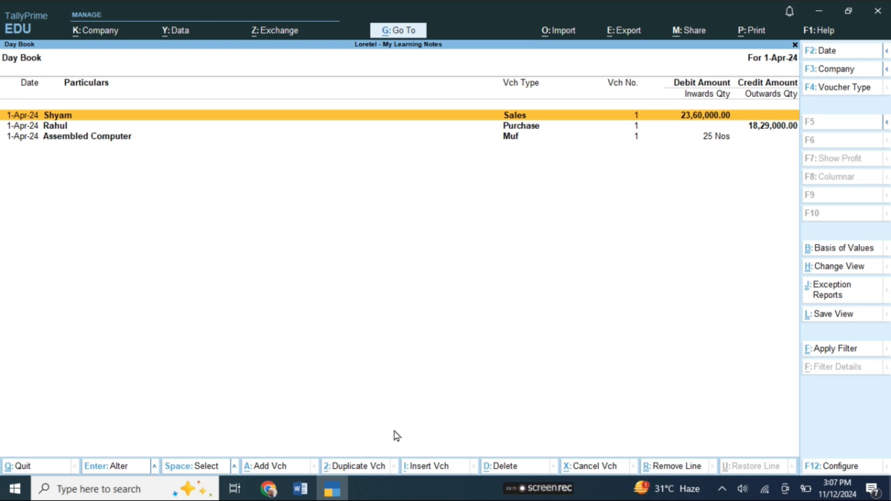
- Switch to the BitPaper whiteboard in Chrome, open page 2, and mark the Subscribed button with a circle and a tick
{"action": "left_click", "coordinate": [269, 489]}
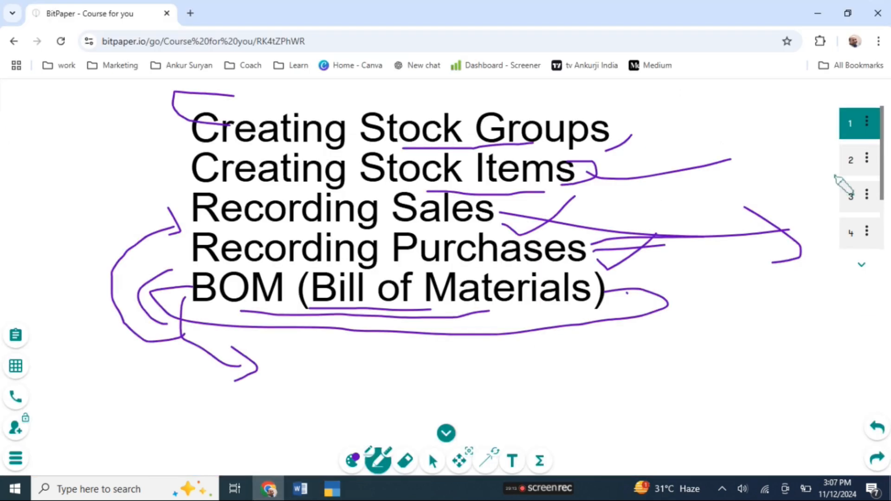
{"action": "left_click", "coordinate": [846, 165]}
{"action": "left_click_drag", "start_coordinate": [309, 383], "coordinate": [360, 354]}
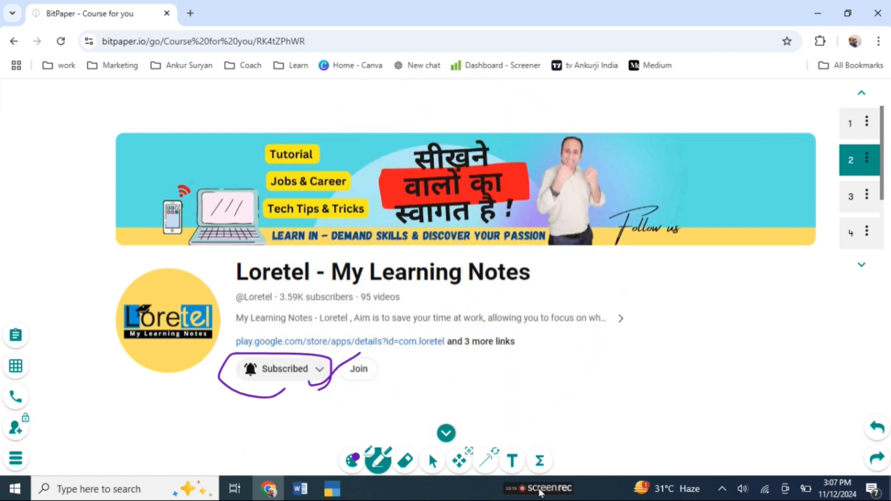
{"action": "mouse_move", "coordinate": [541, 495]}
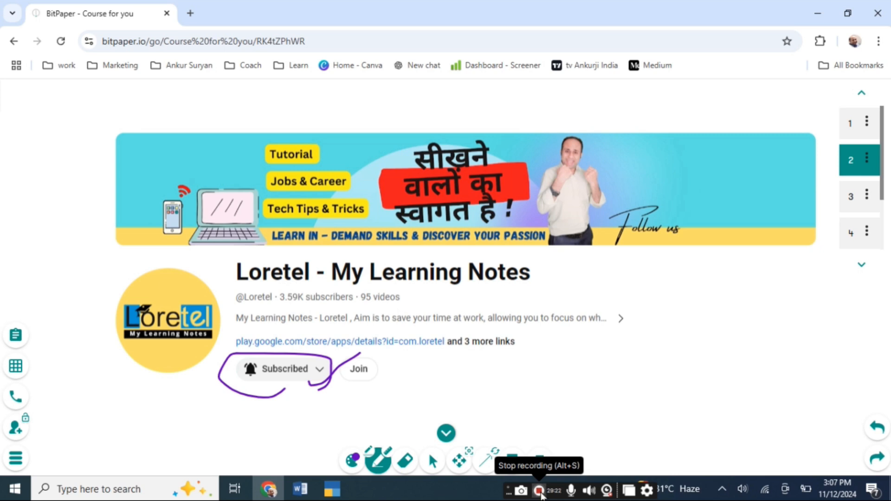